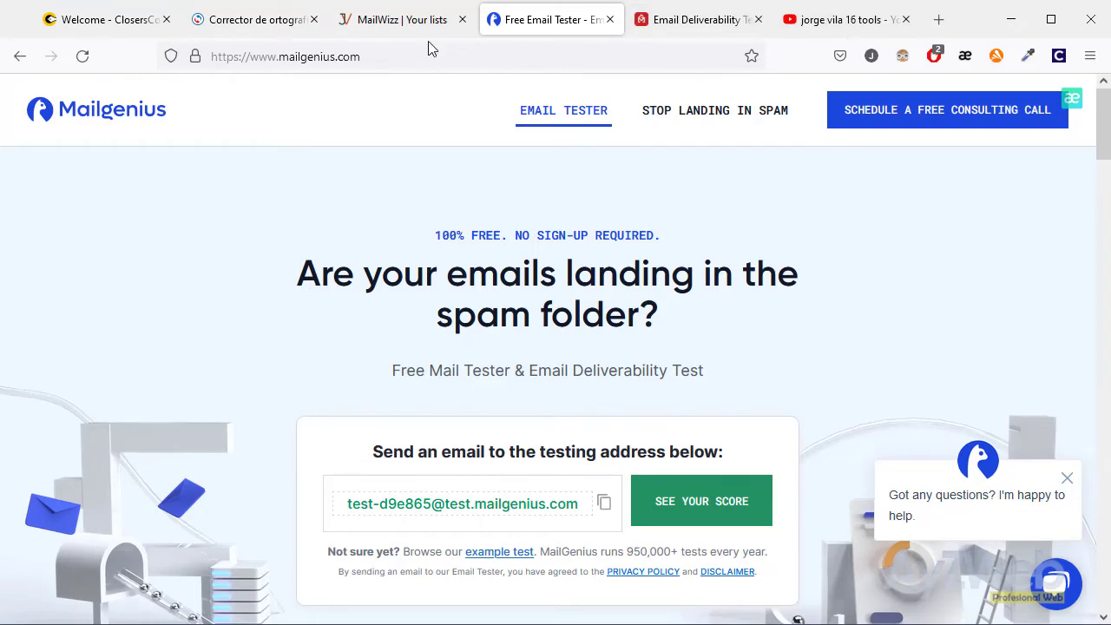
Look over the GMass email deliverability tester page, including its address list and inbox results, and return to the Mailgenius page
click(673, 19)
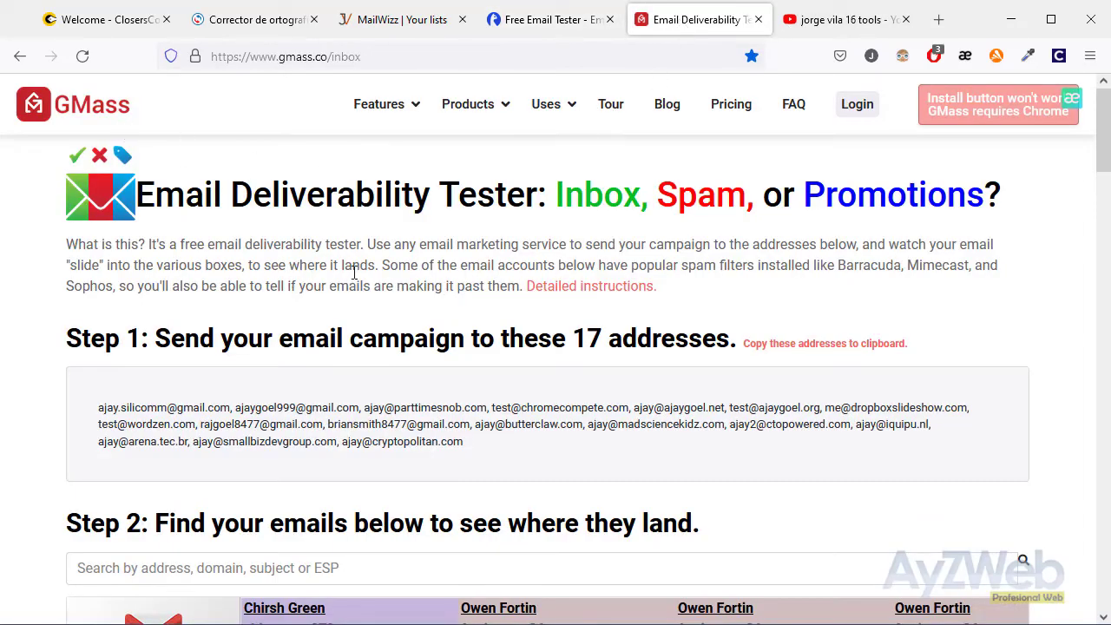
scroll(362, 142, down, 2)
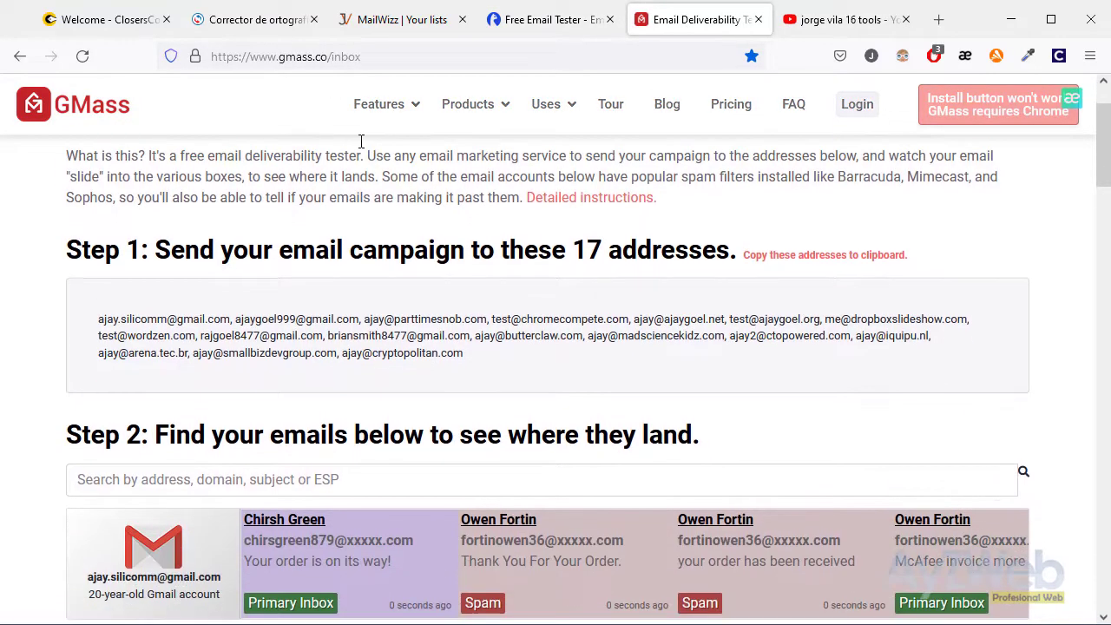
scroll(361, 141, down, 4)
scroll(376, 291, up, 5)
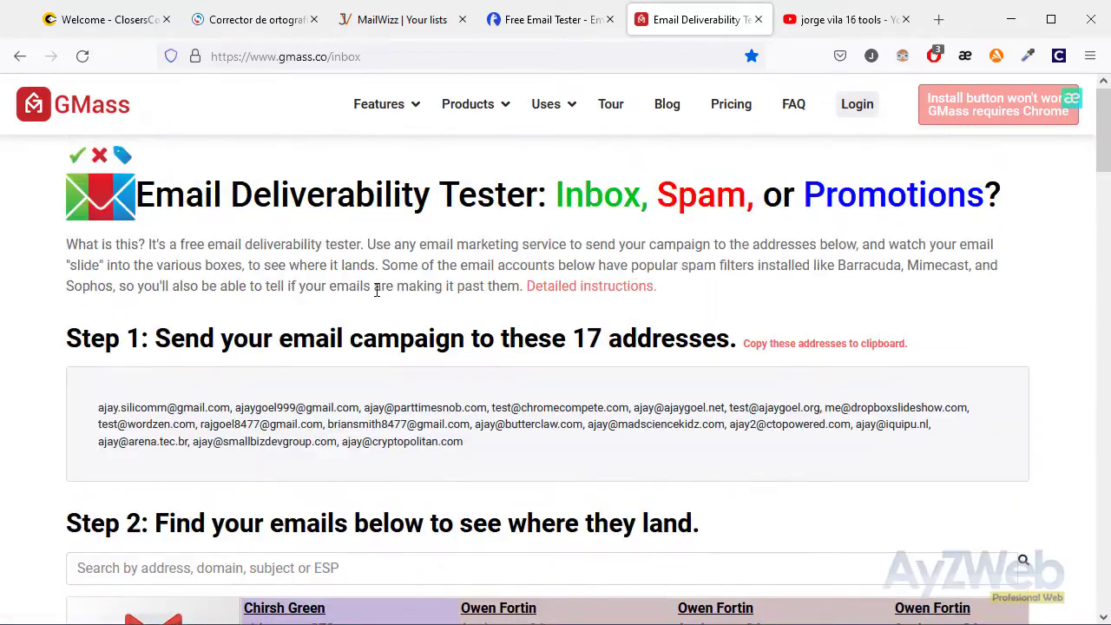
click(550, 24)
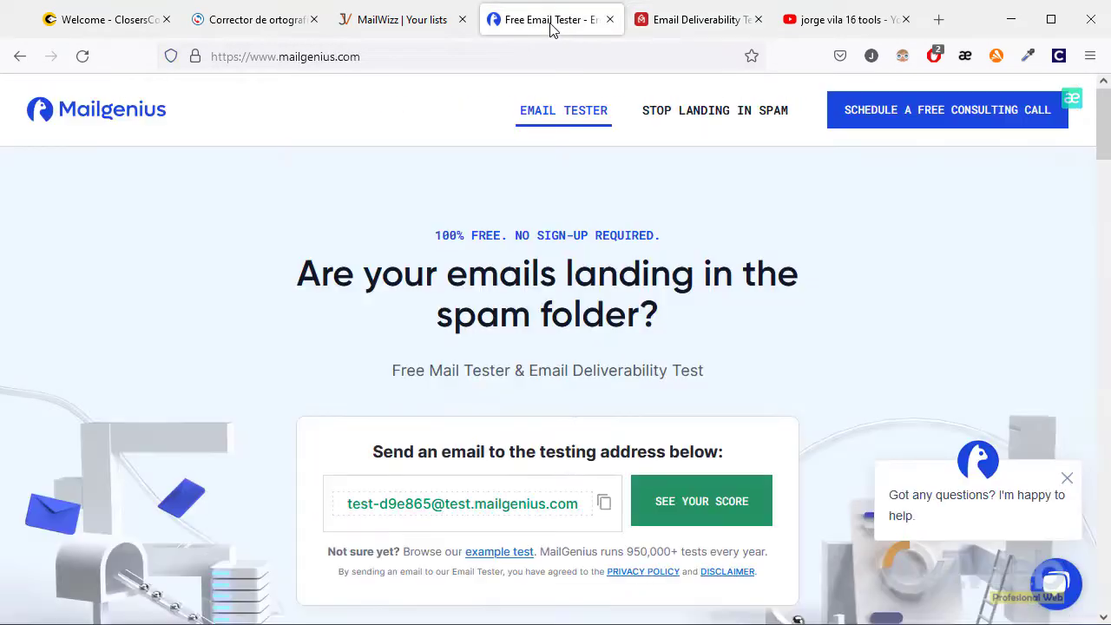
Switch to the Notepad email marketing checklist, highlight "Use Demo List", and return to the browser
key(alt+Tab)
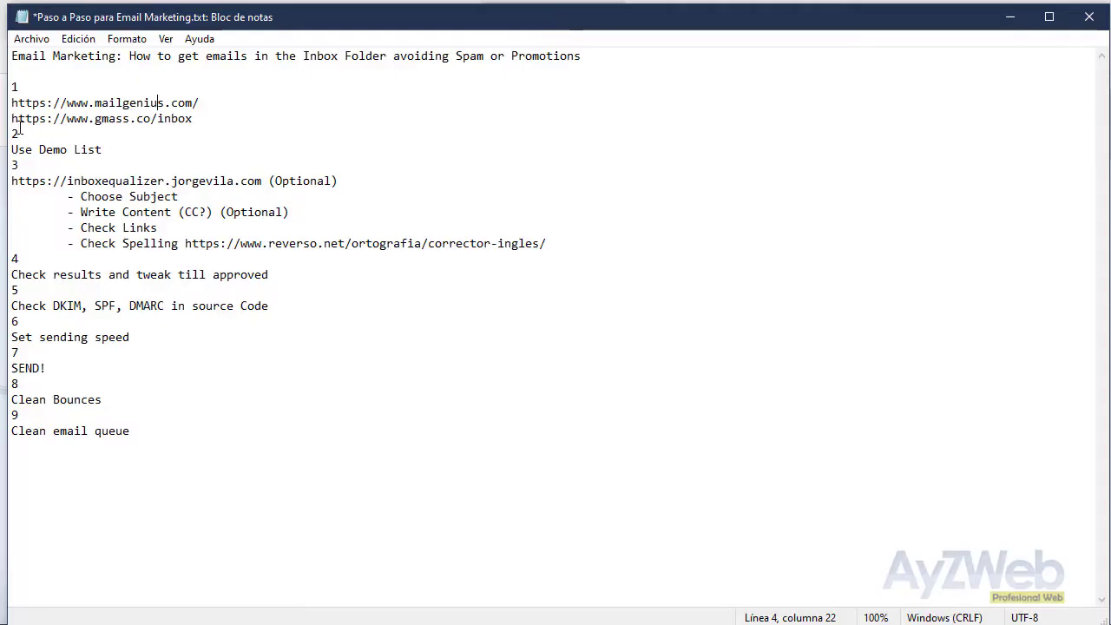
drag(111, 149, 11, 150)
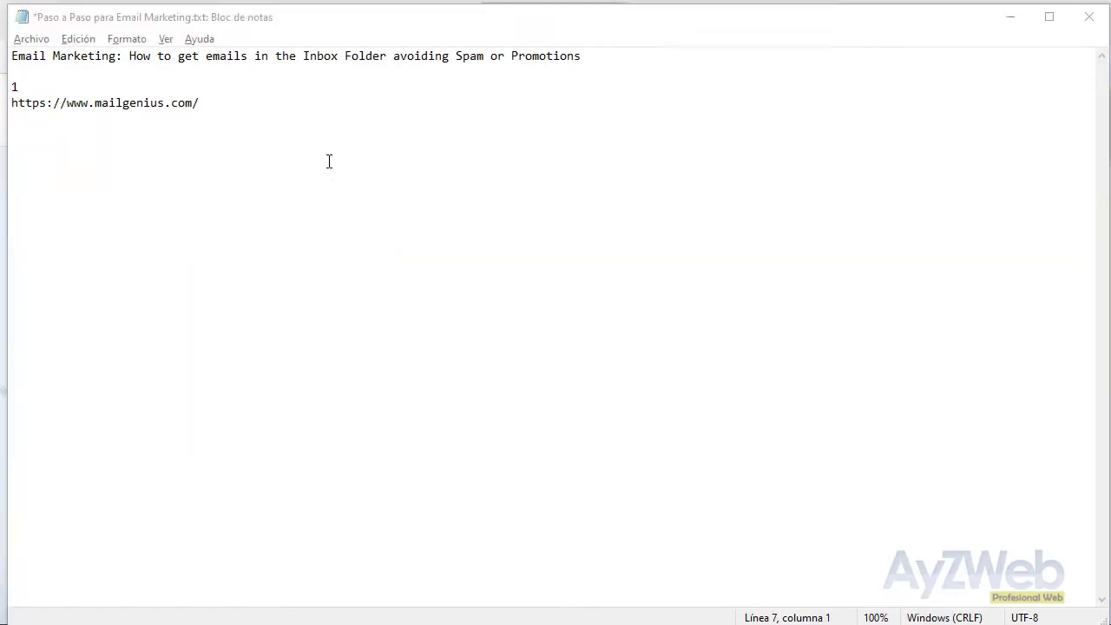
key(alt+Tab)
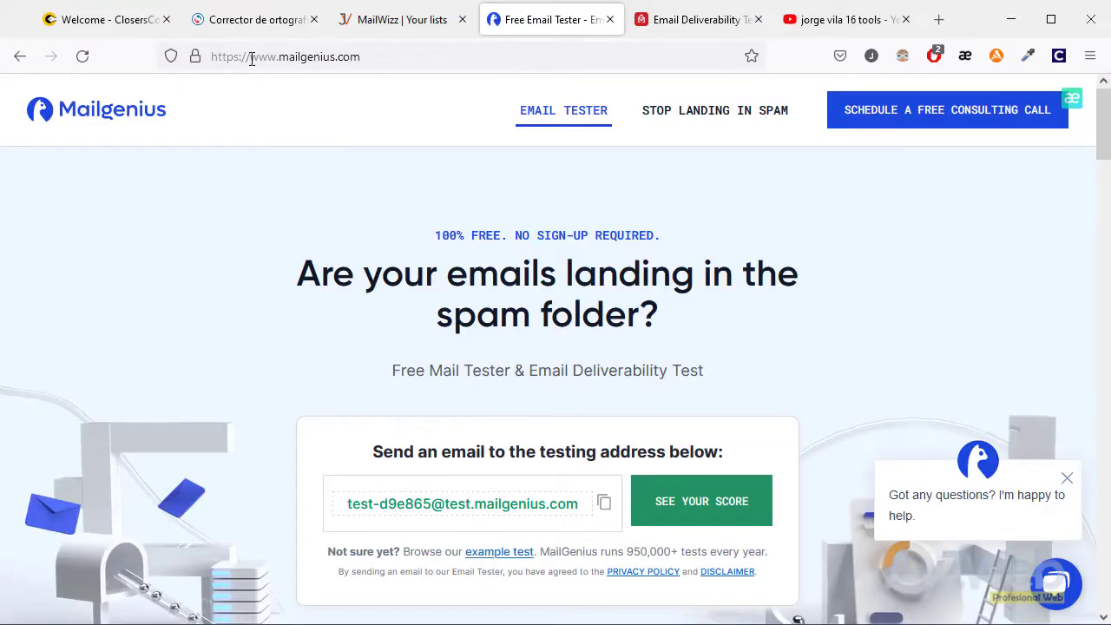
In MailWizz, open the subscribers of the "Lista Pruebas" list
click(401, 24)
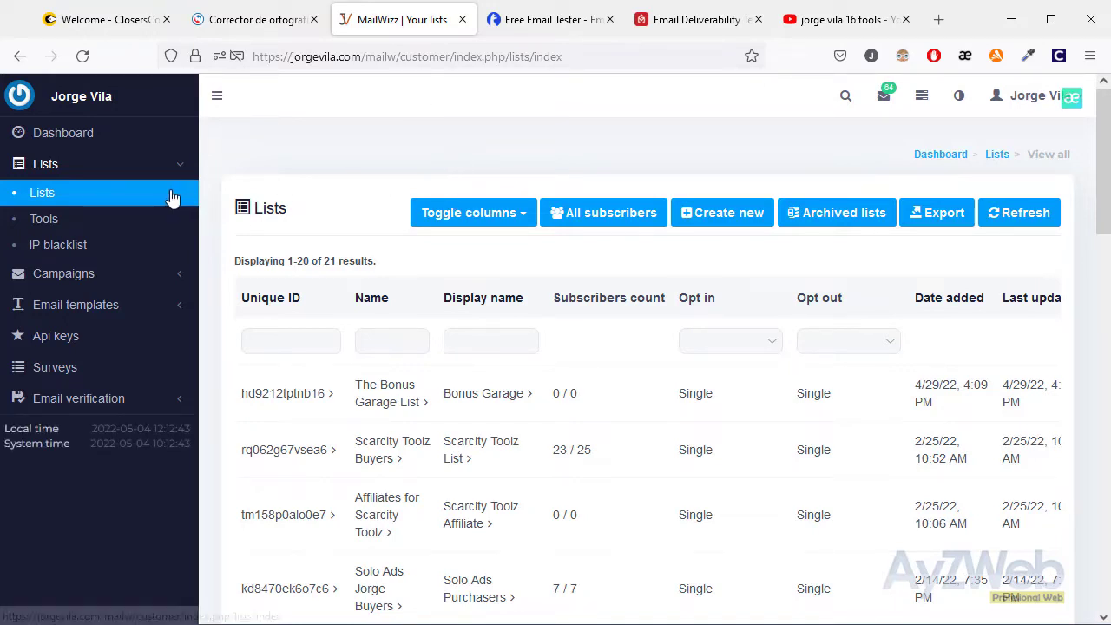
scroll(376, 167, down, 4)
scroll(374, 169, up, 5)
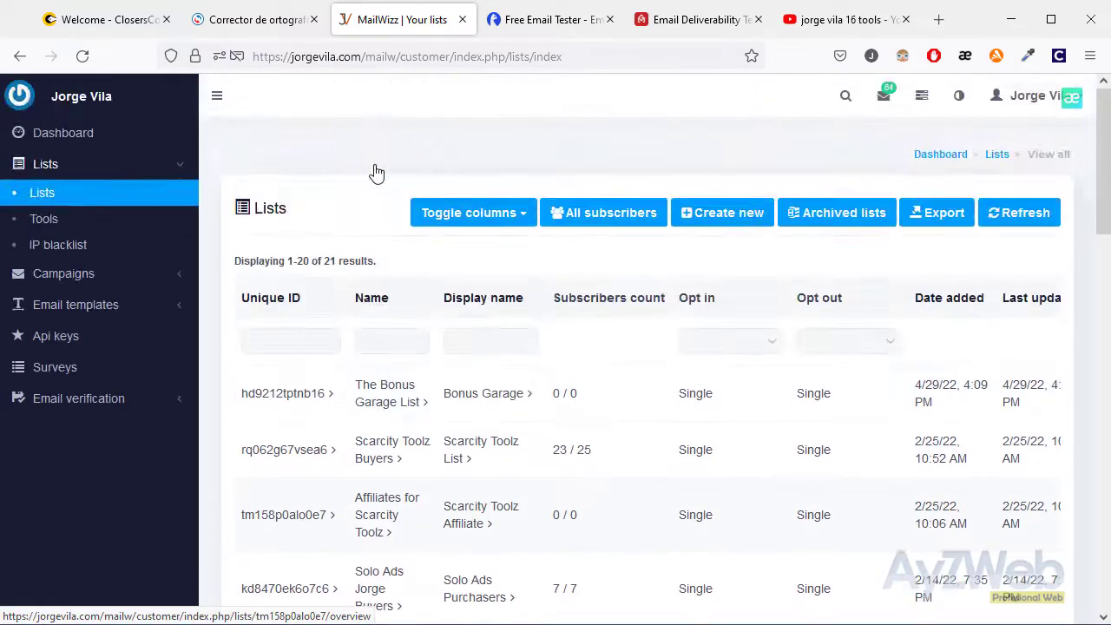
scroll(399, 208, down, 4)
click(370, 444)
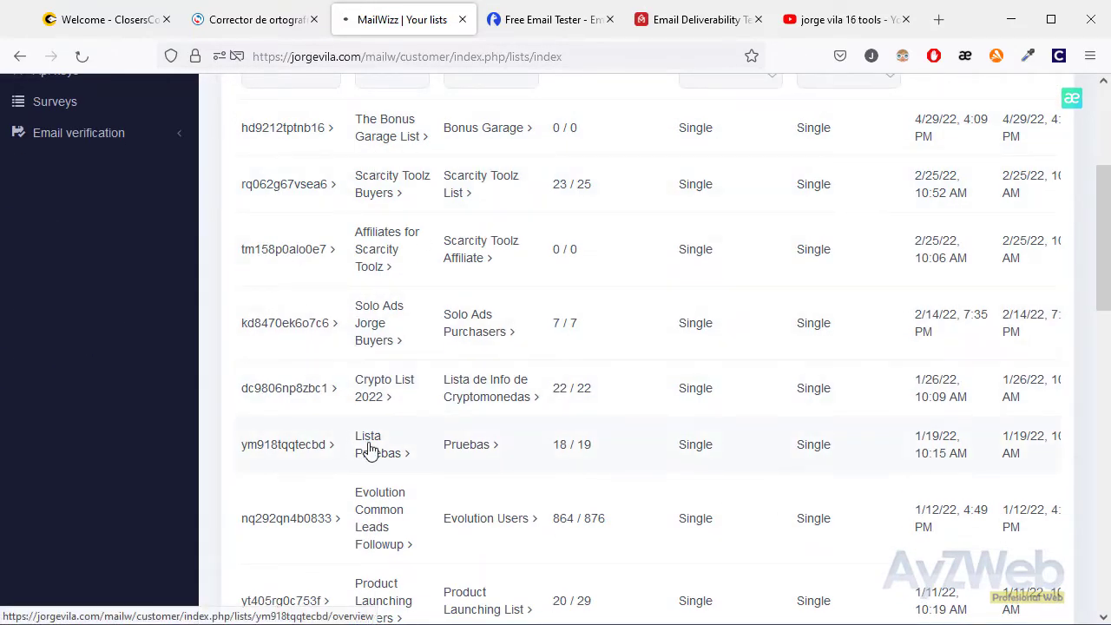
click(310, 336)
Examine the test addresses among the list's subscribers
scroll(469, 318, down, 2)
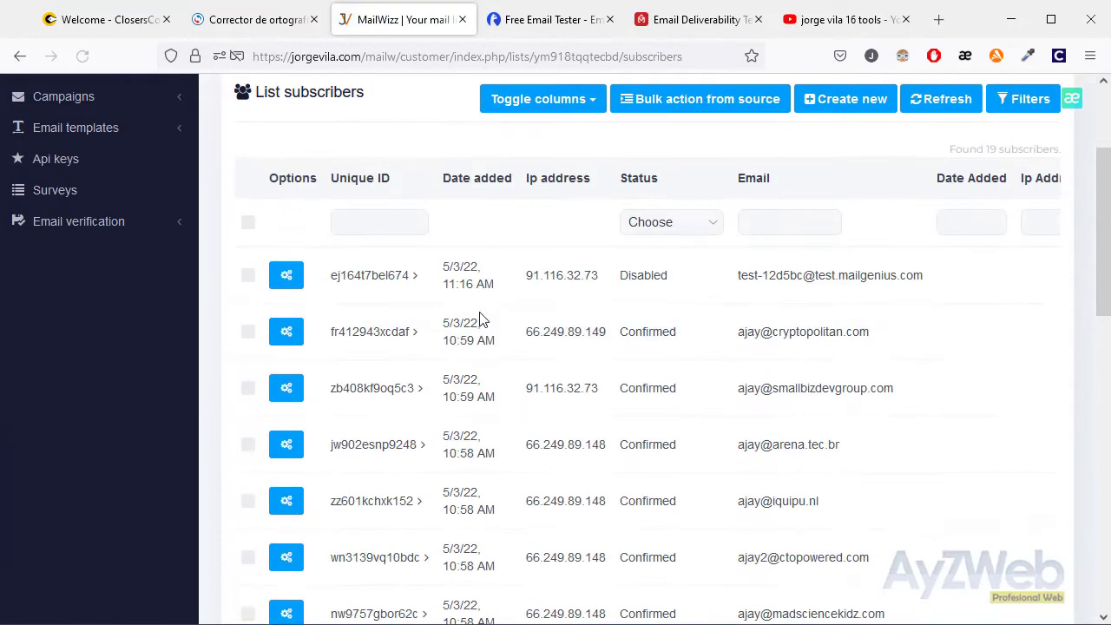
scroll(550, 297, down, 2)
scroll(550, 297, down, 8)
scroll(549, 304, up, 9)
scroll(552, 358, up, 3)
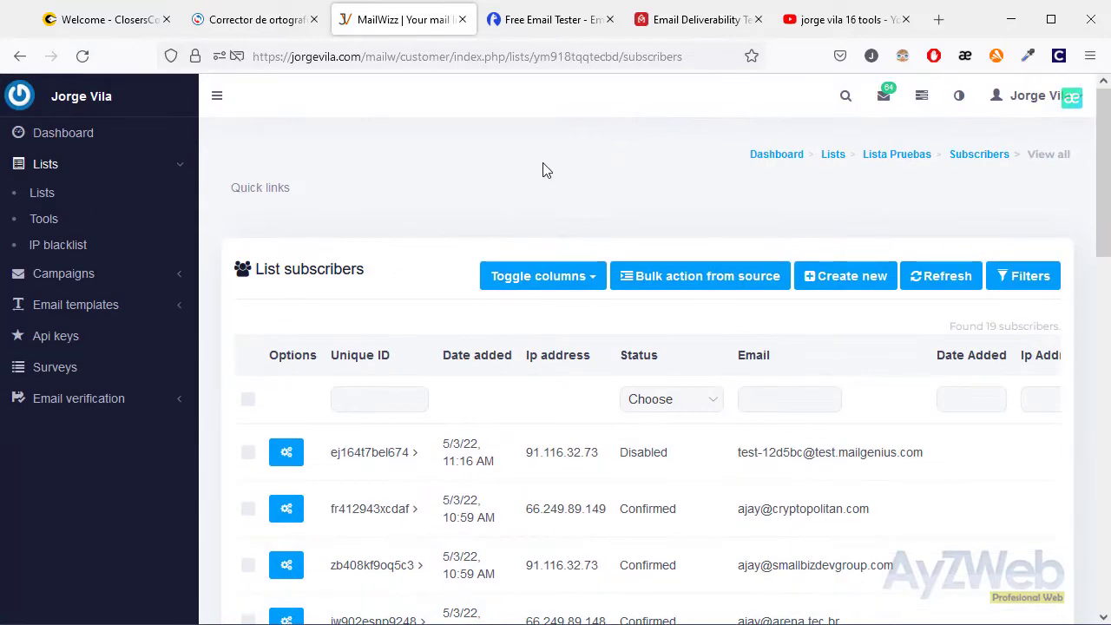
Copy the testing email address offered on the Mailgenius page
click(555, 26)
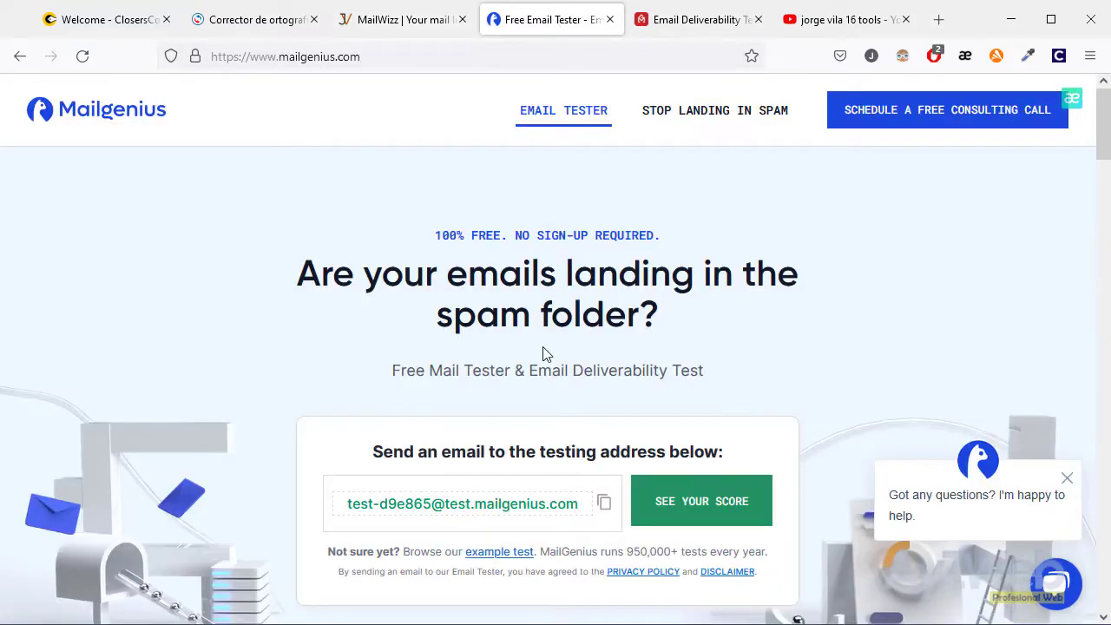
double_click(455, 503)
click(452, 500)
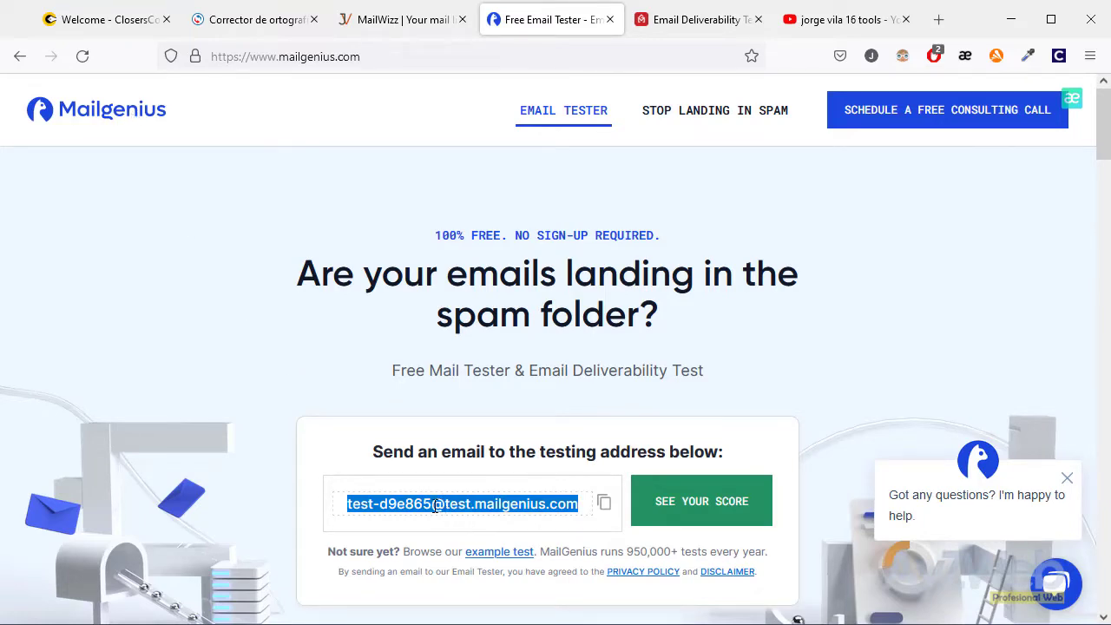
Add the copied Mailgenius test address to Lista Pruebas in MailWizz as a Confirmed subscriber, save it, and return to the subscriber list
click(423, 24)
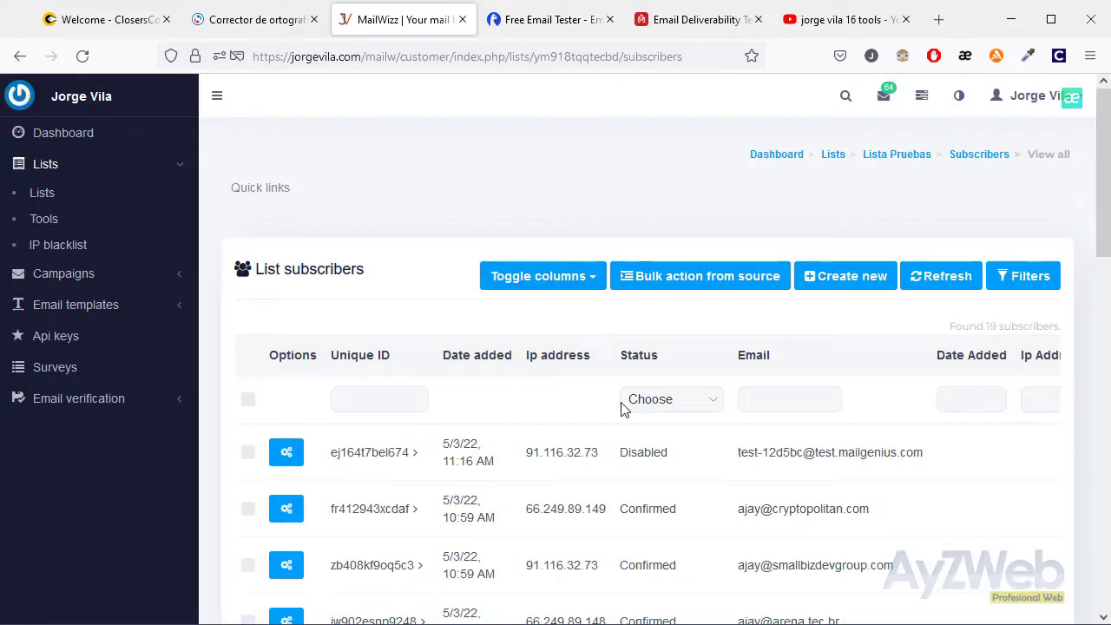
scroll(622, 408, down, 1)
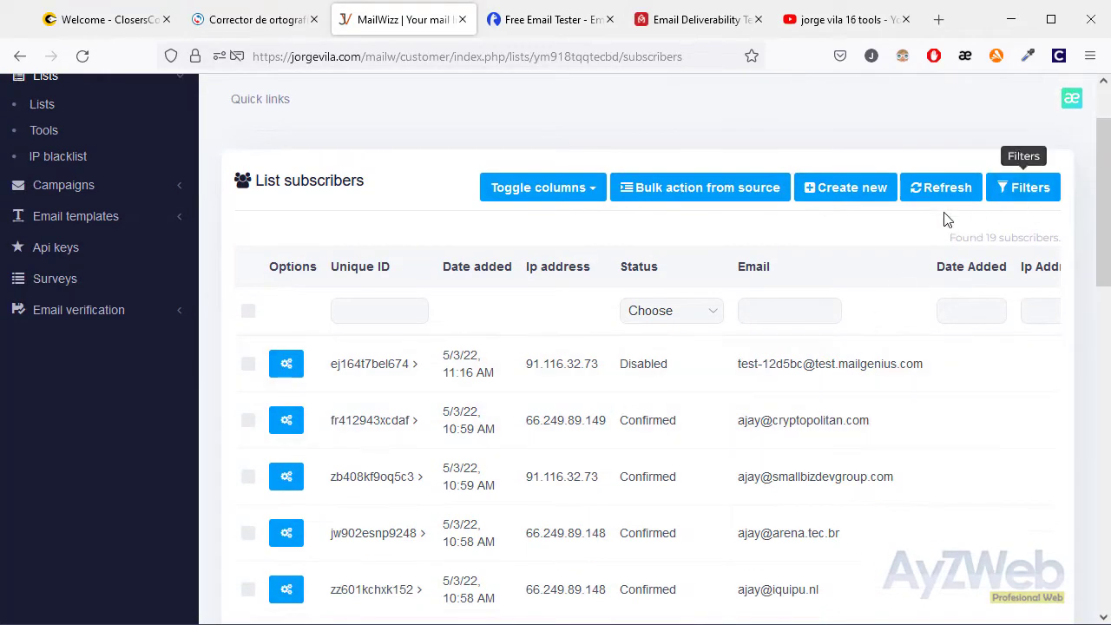
drag(764, 364, 799, 364)
click(802, 350)
click(838, 195)
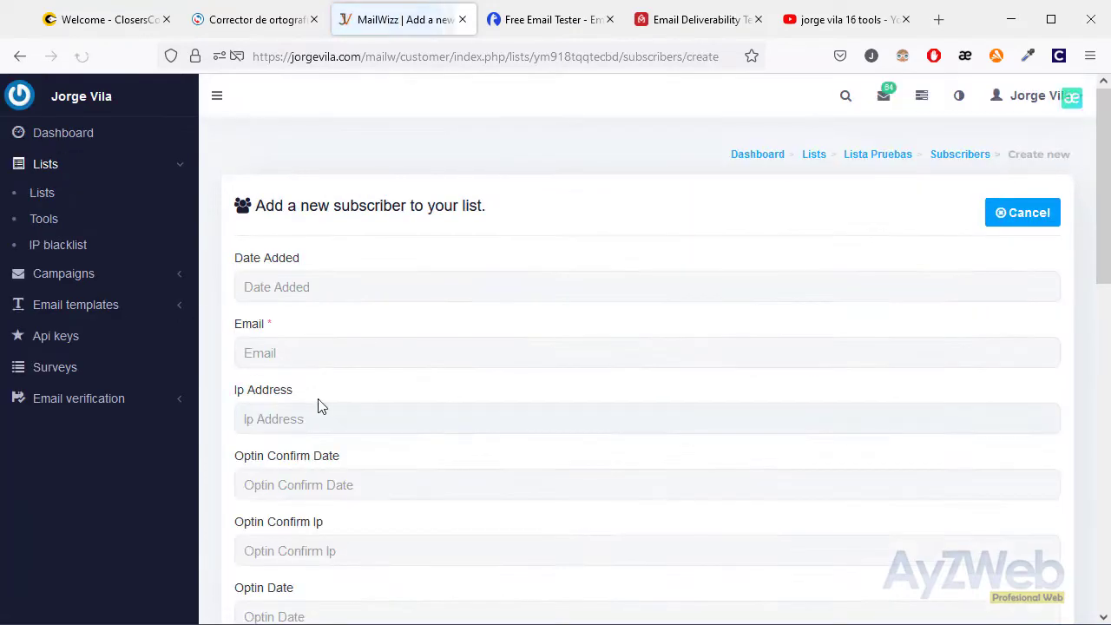
scroll(449, 437, down, 8)
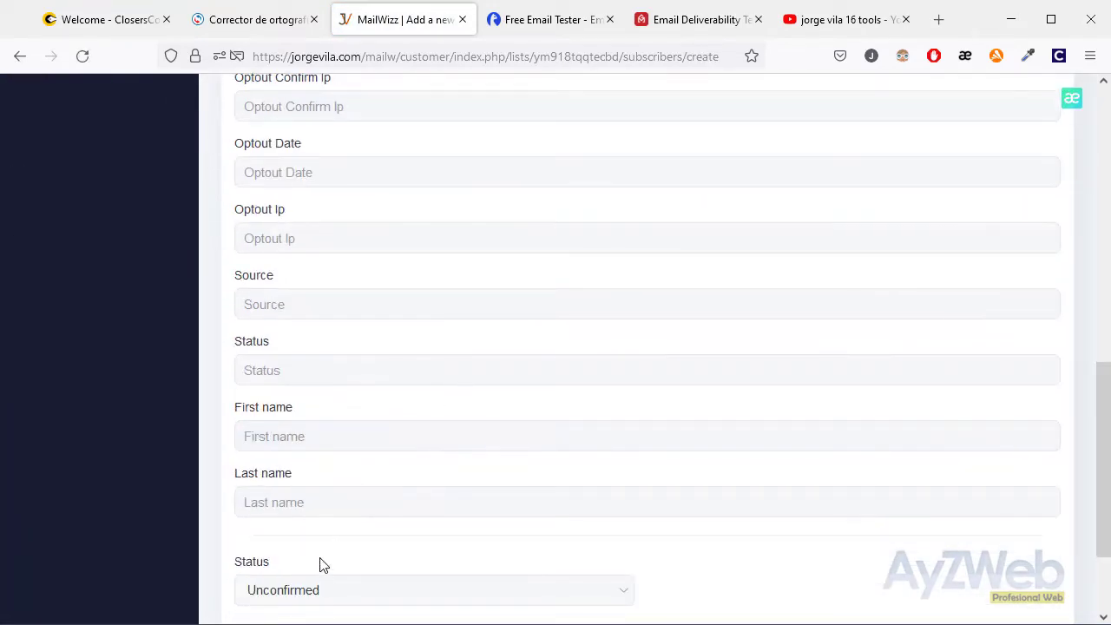
click(326, 589)
click(323, 514)
scroll(653, 459, down, 2)
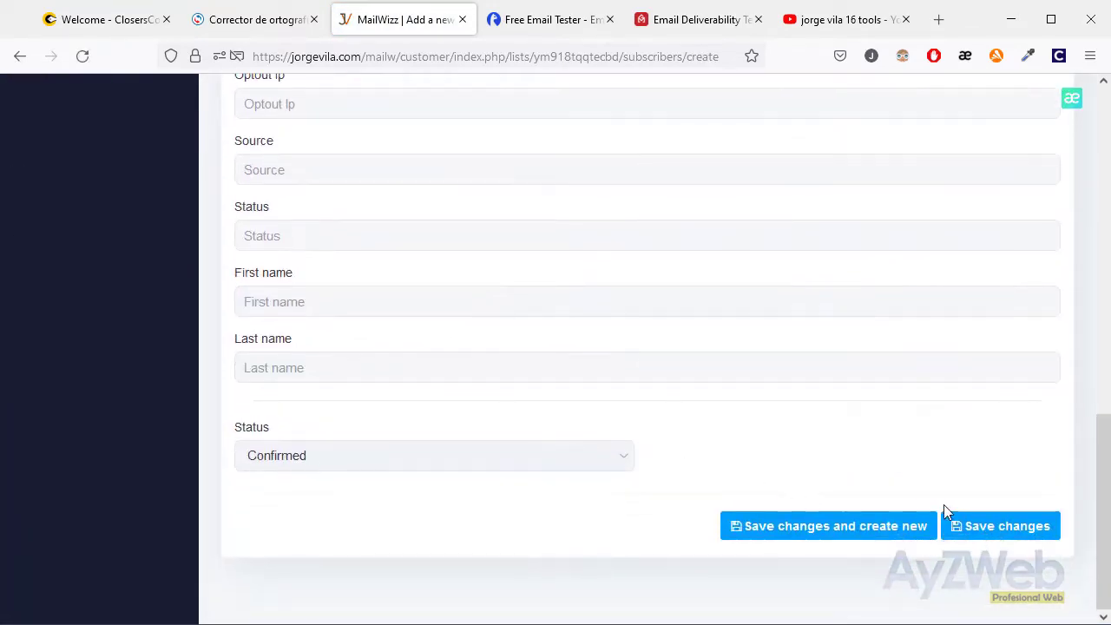
click(991, 529)
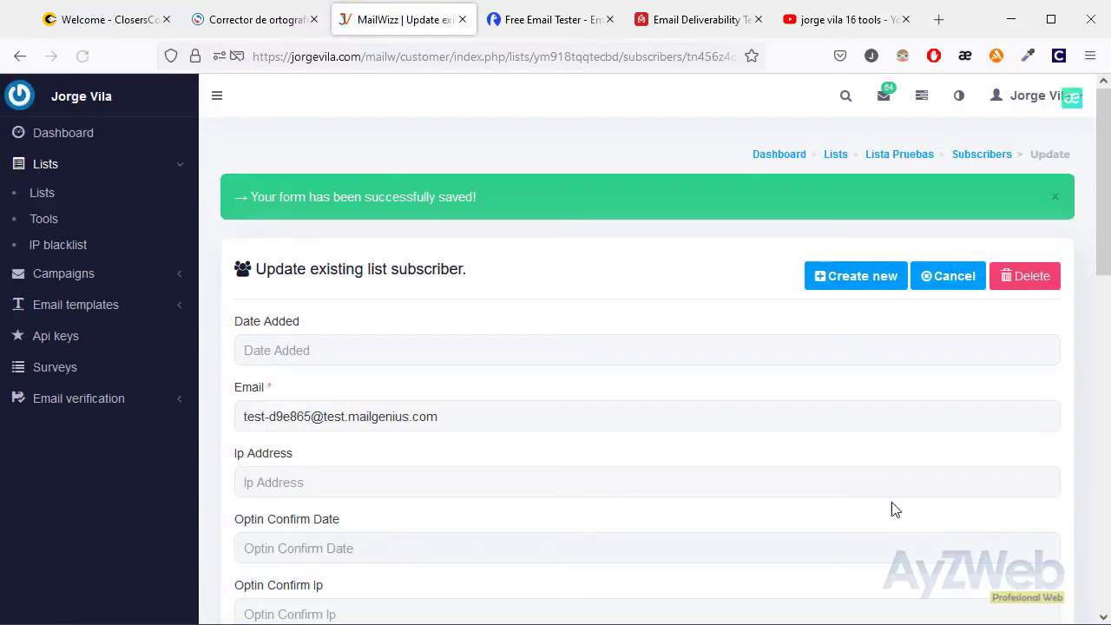
click(964, 282)
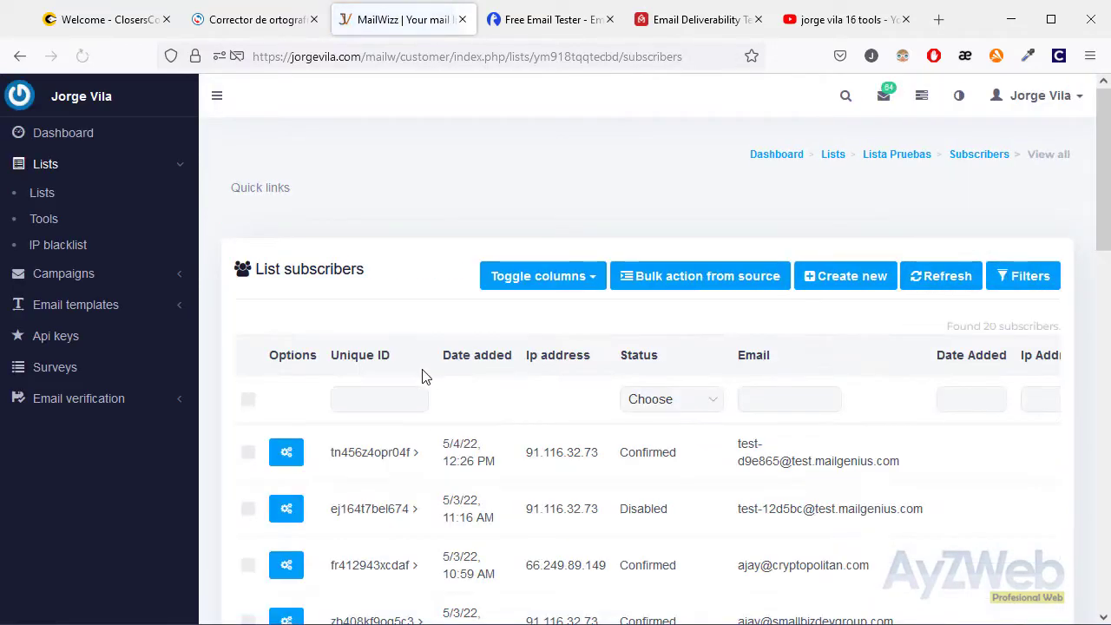
Compare the new subscriber's email with the testing address on the Mailgenius page
scroll(430, 373, down, 1)
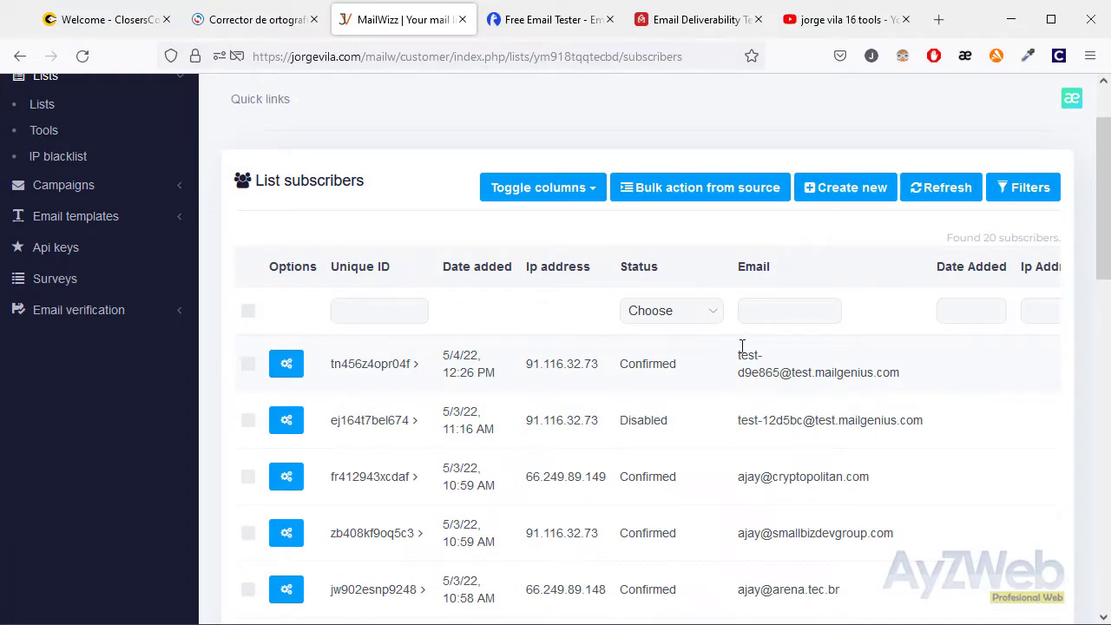
click(562, 26)
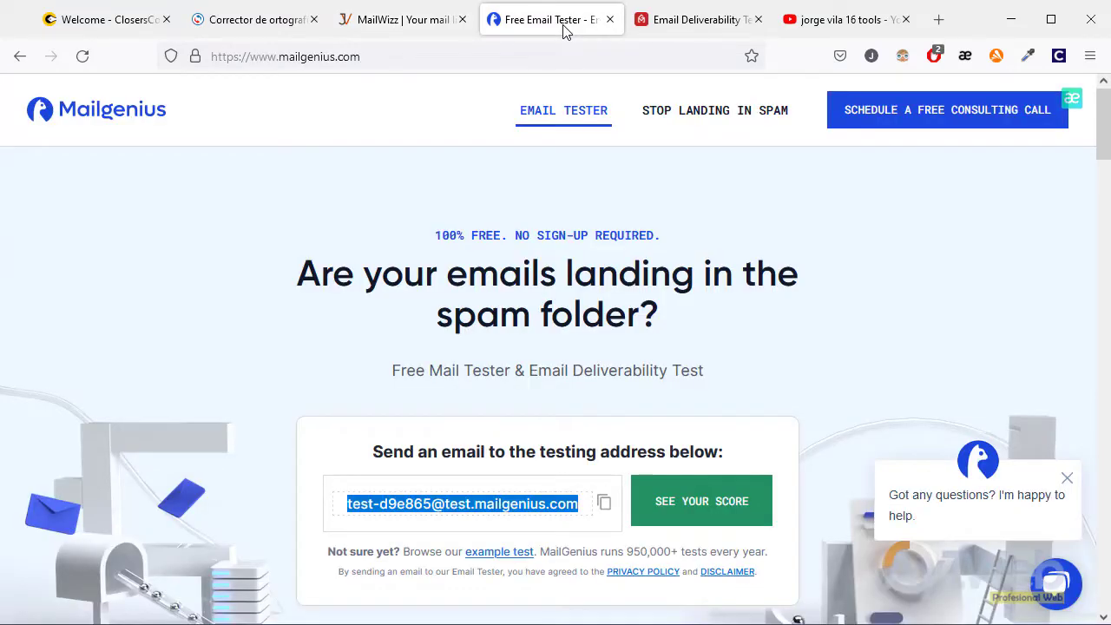
click(421, 26)
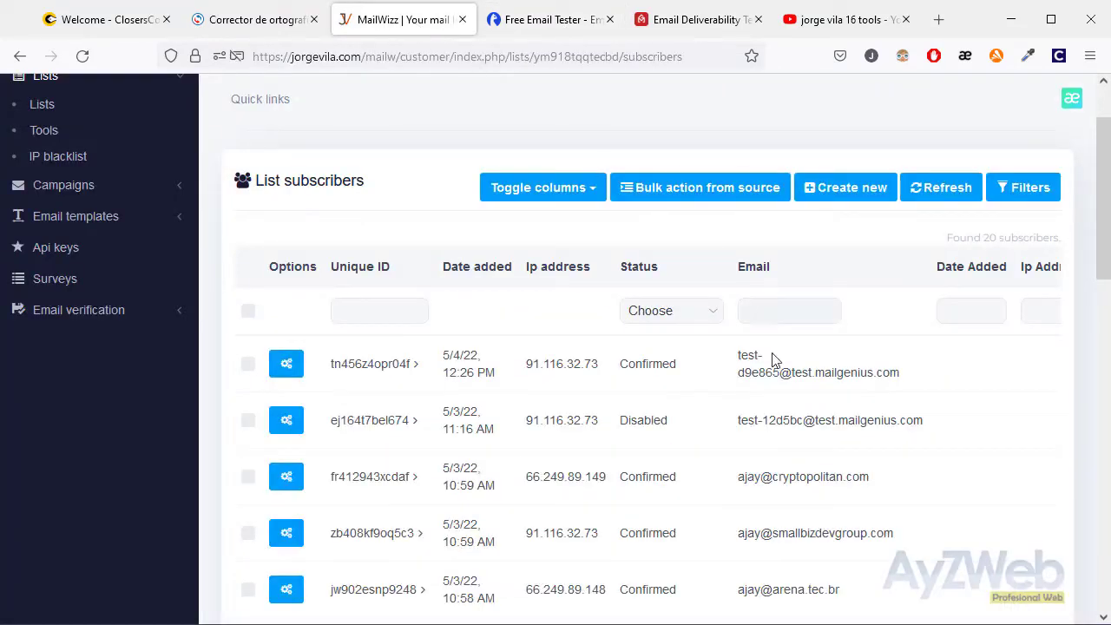
Delete the old Mailgenius test subscriber with Disabled status from the list
click(294, 422)
click(520, 421)
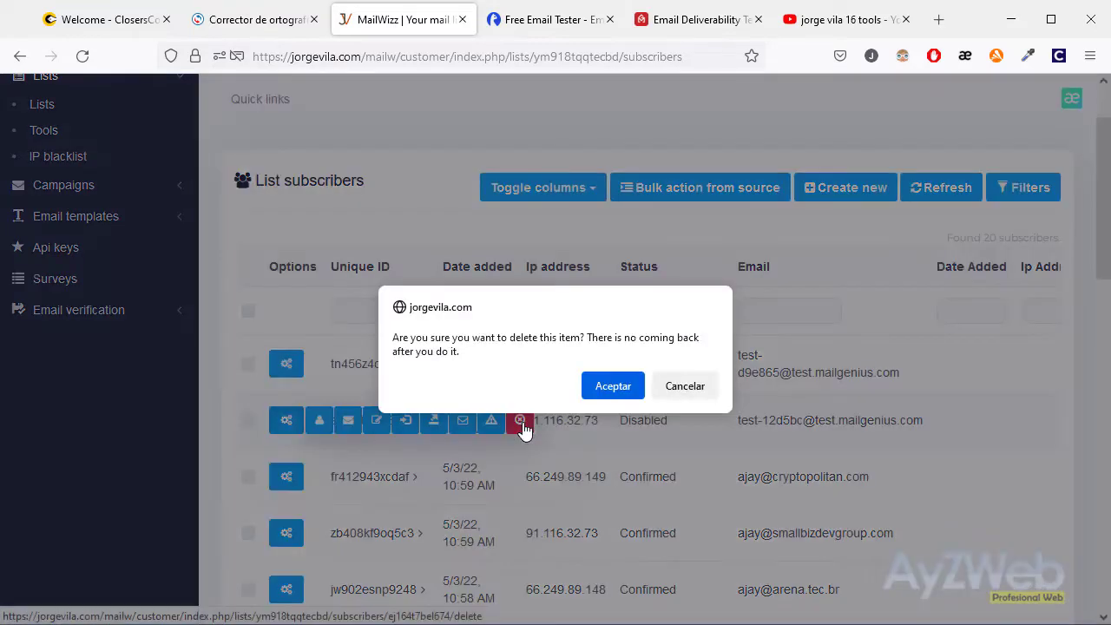
click(616, 386)
Switch to the GMass tester page and highlight its block of campaign test addresses for review
click(673, 28)
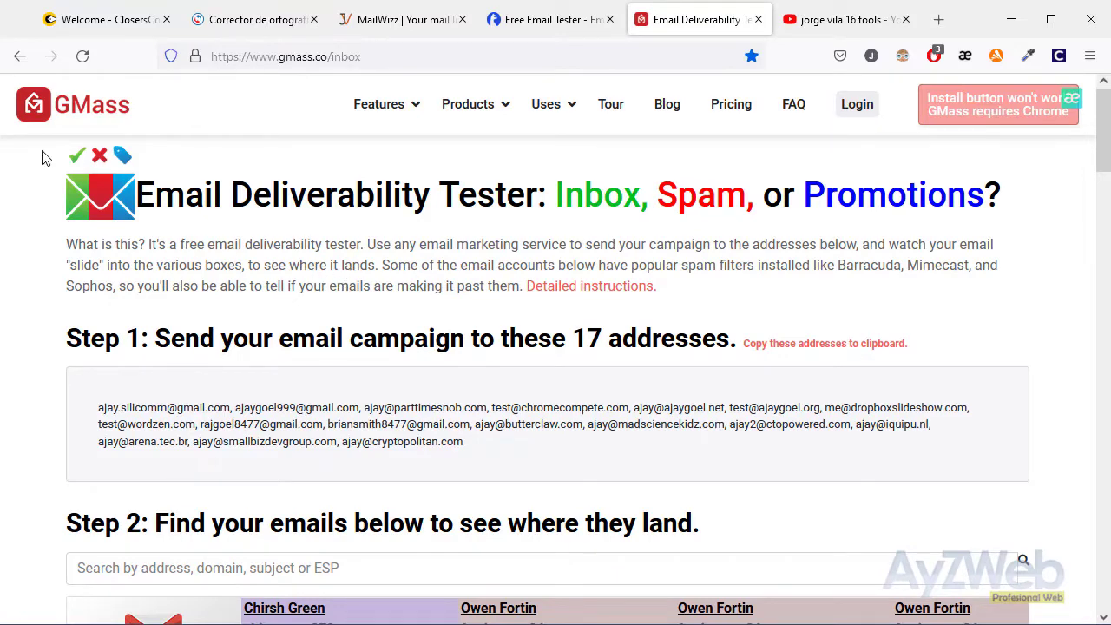
drag(100, 407, 475, 448)
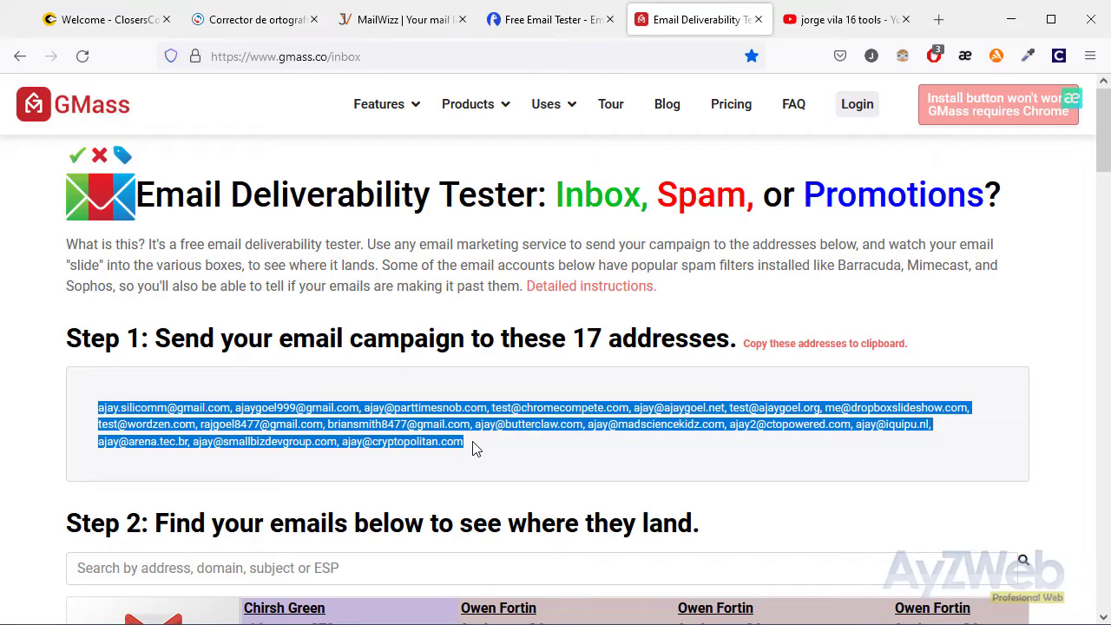
click(461, 444)
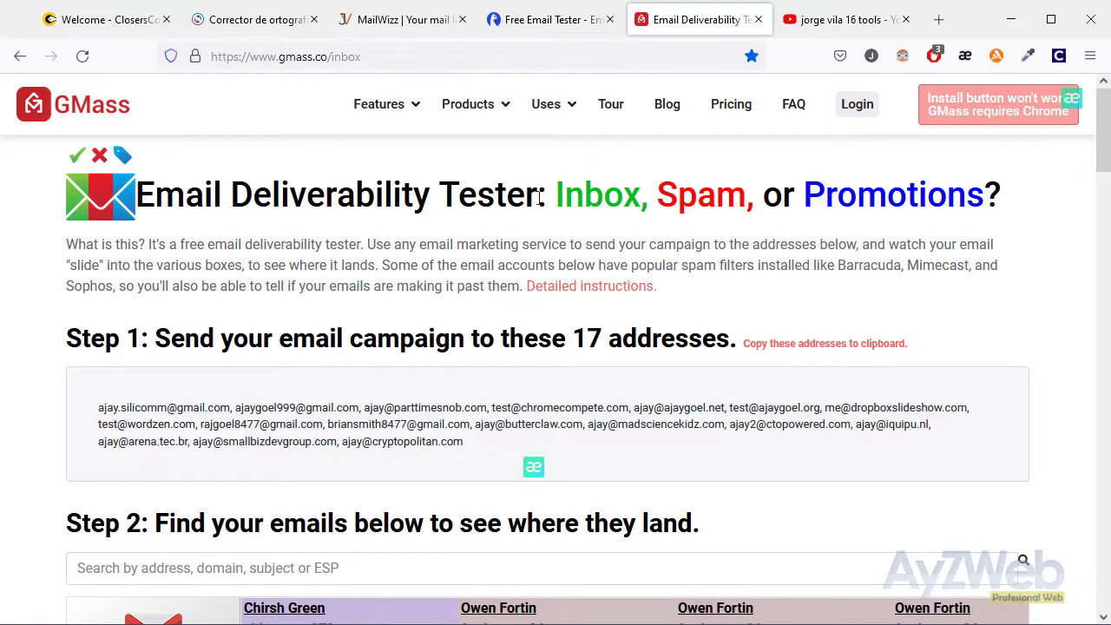
Return to MailWizz and check that the Lista Pruebas subscribers include the Mailgenius and GMass test addresses
click(565, 19)
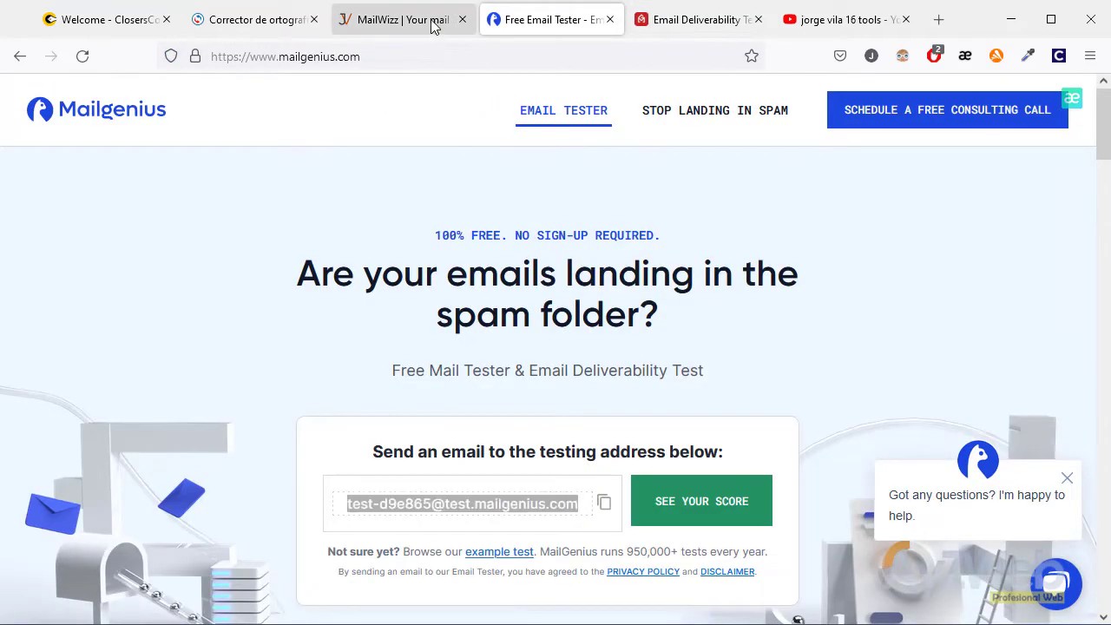
click(435, 26)
scroll(567, 339, down, 1)
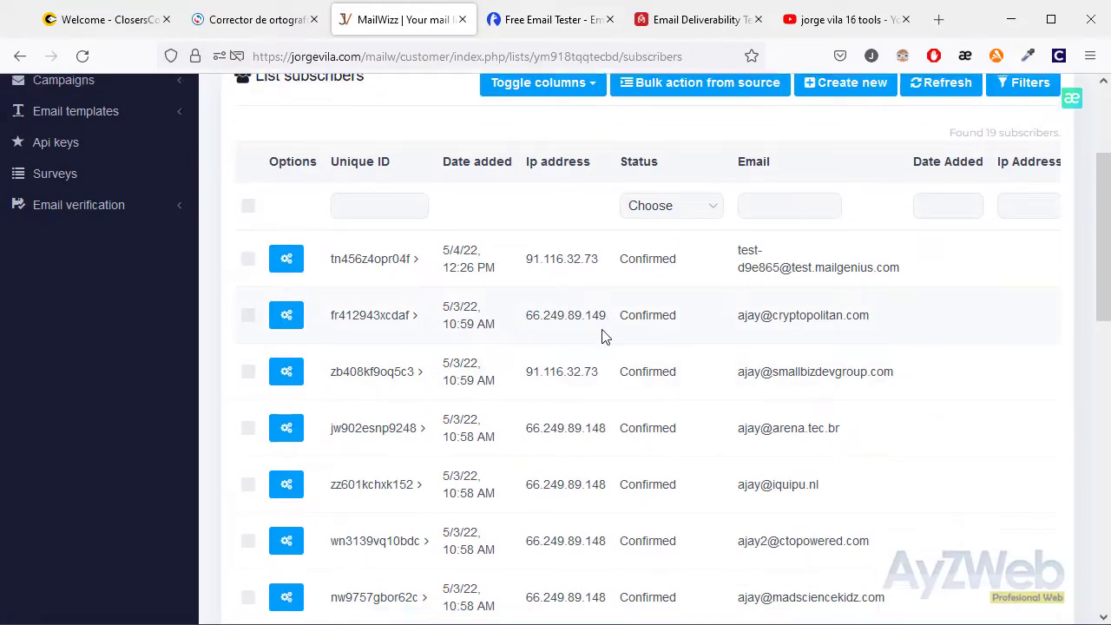
scroll(655, 282, down, 6)
scroll(656, 287, down, 2)
scroll(657, 295, up, 10)
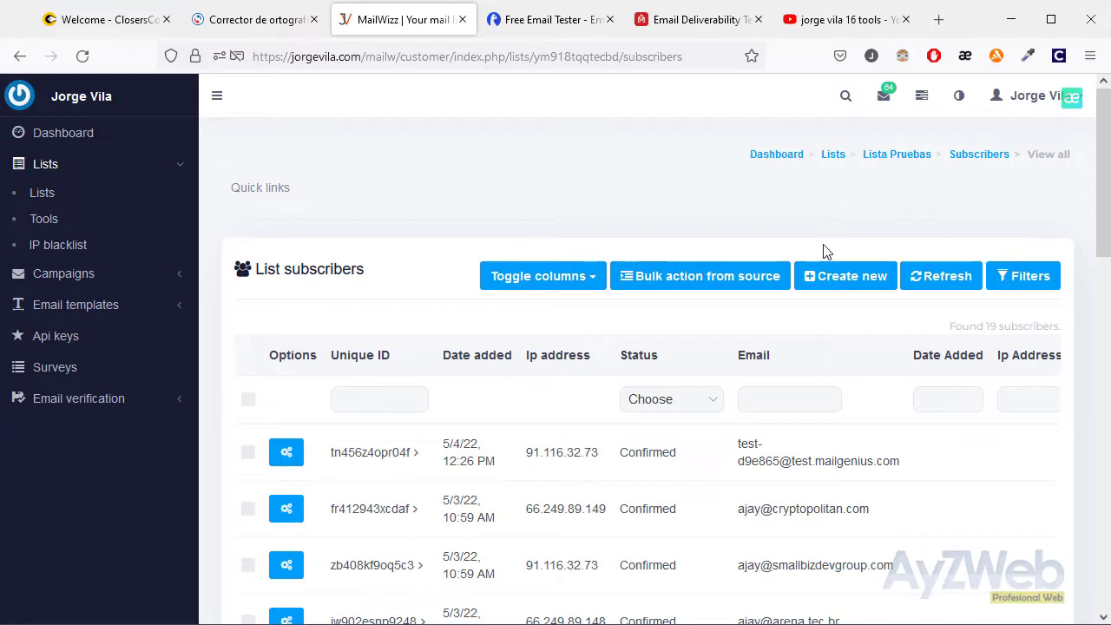
scroll(365, 443, down, 2)
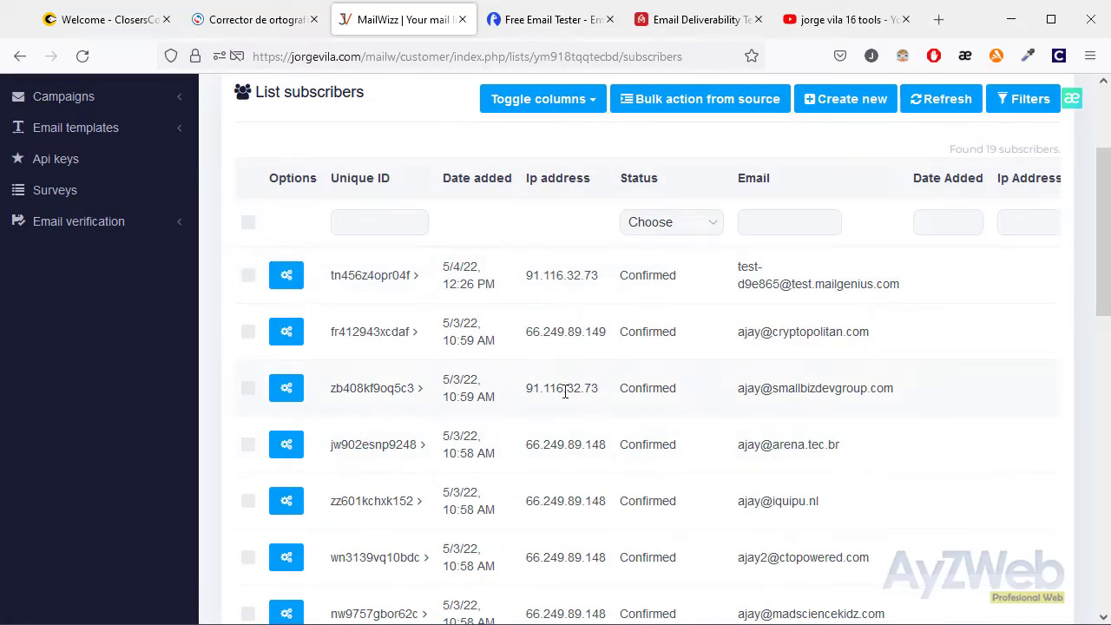
drag(1103, 244, 1104, 209)
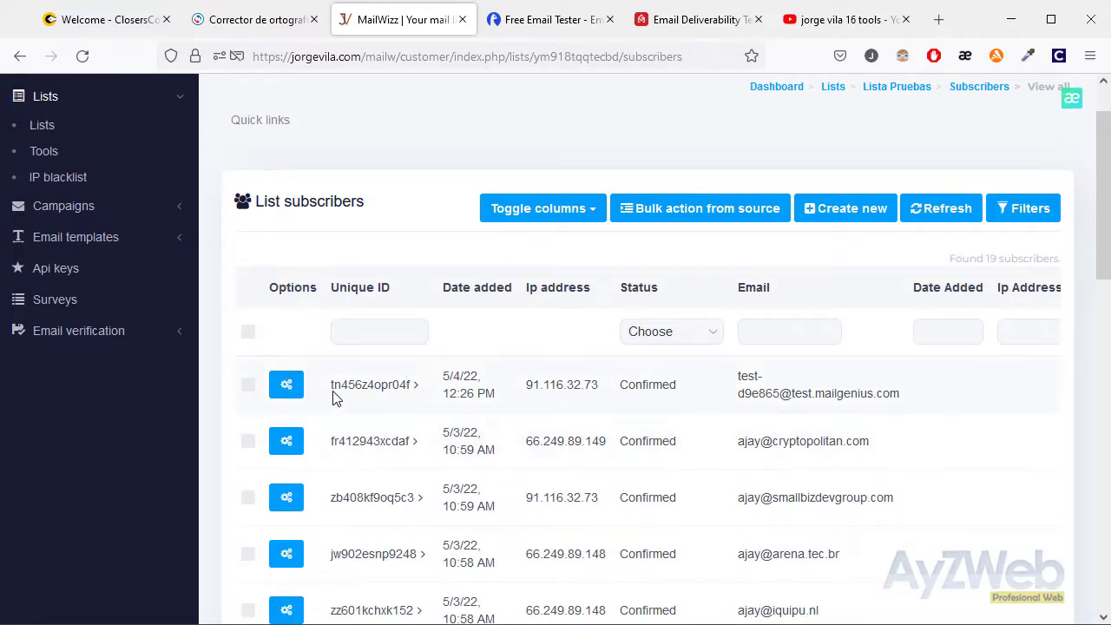
scroll(387, 374, down, 2)
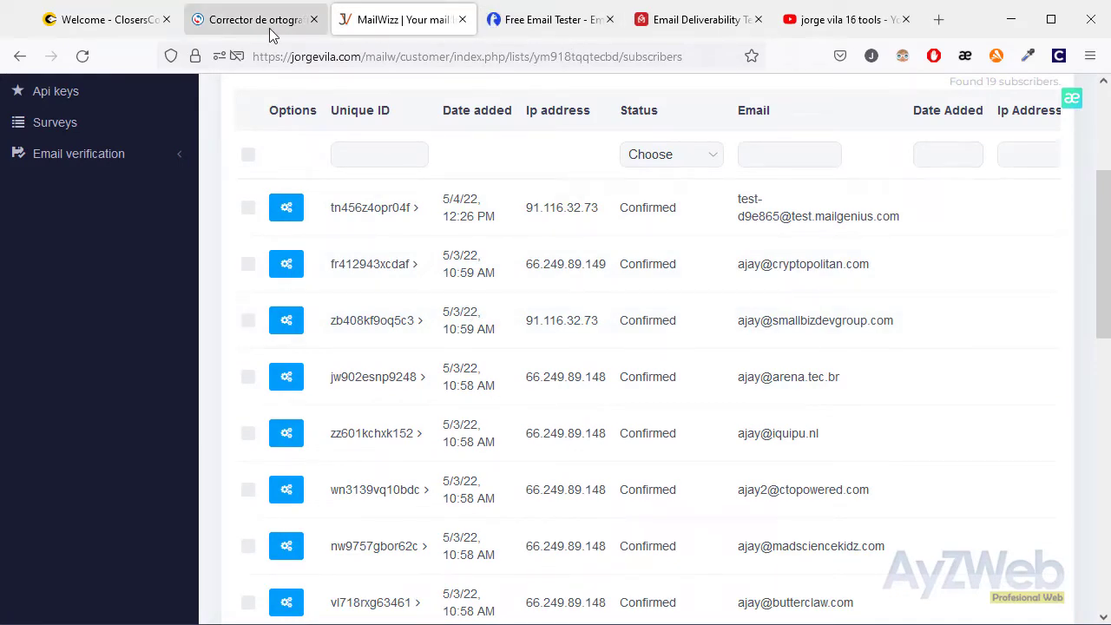
Switch to the Notepad checklist and copy the Inbox Equalizer address listed under step 3
key(alt+Tab)
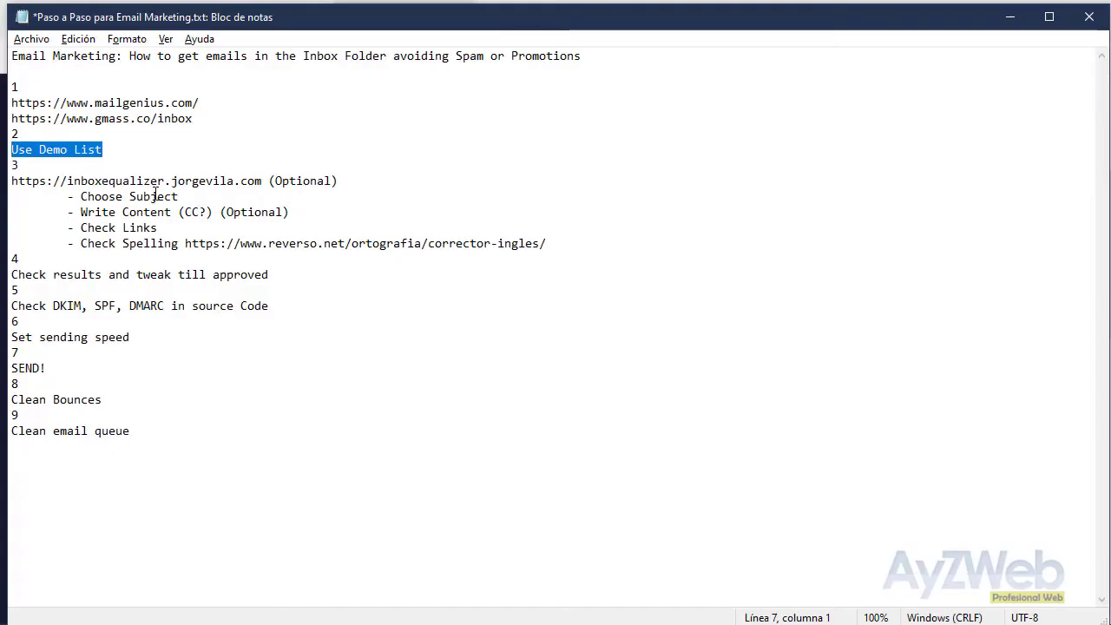
click(75, 196)
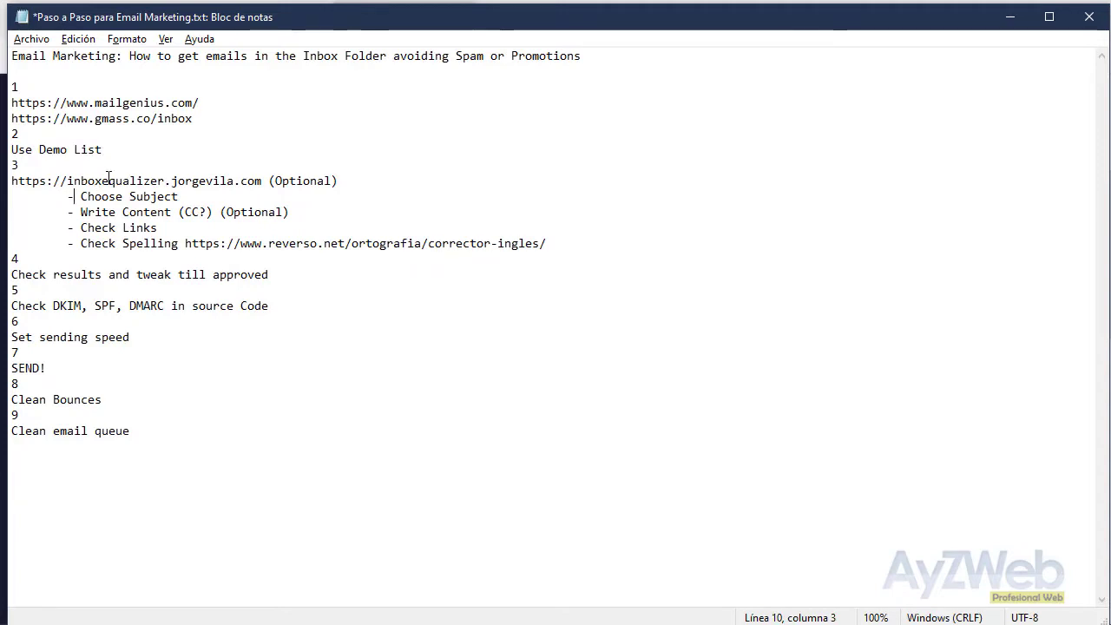
drag(265, 181, 11, 181)
key(ctrl+c)
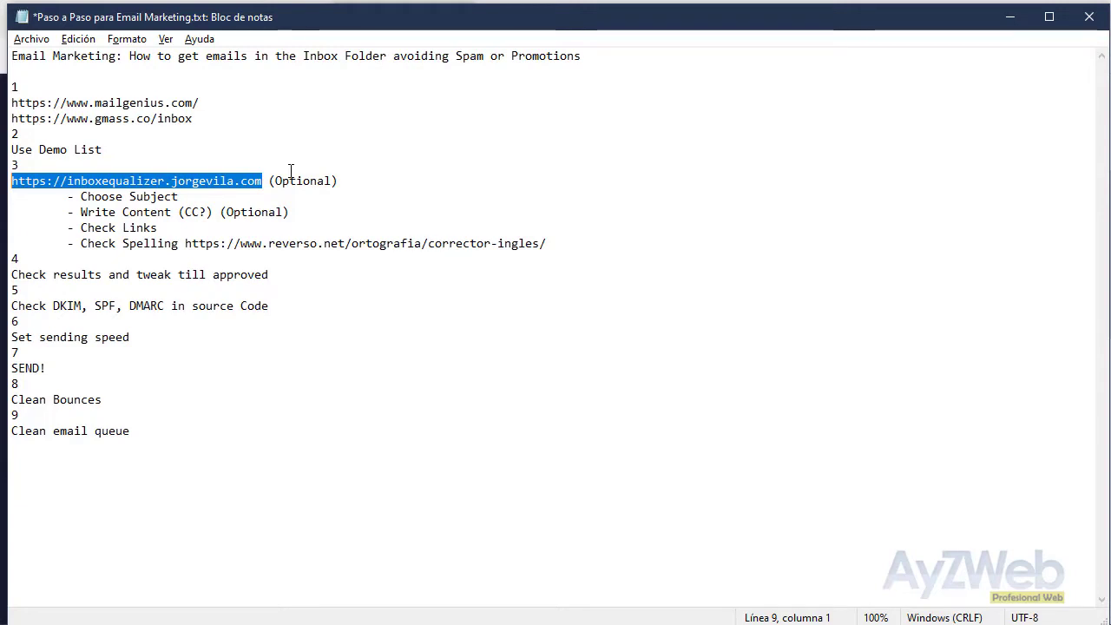
Open the copied address in a new browser tab and log in to Inbox Equalizer with the prefilled credentials
key(alt+Tab)
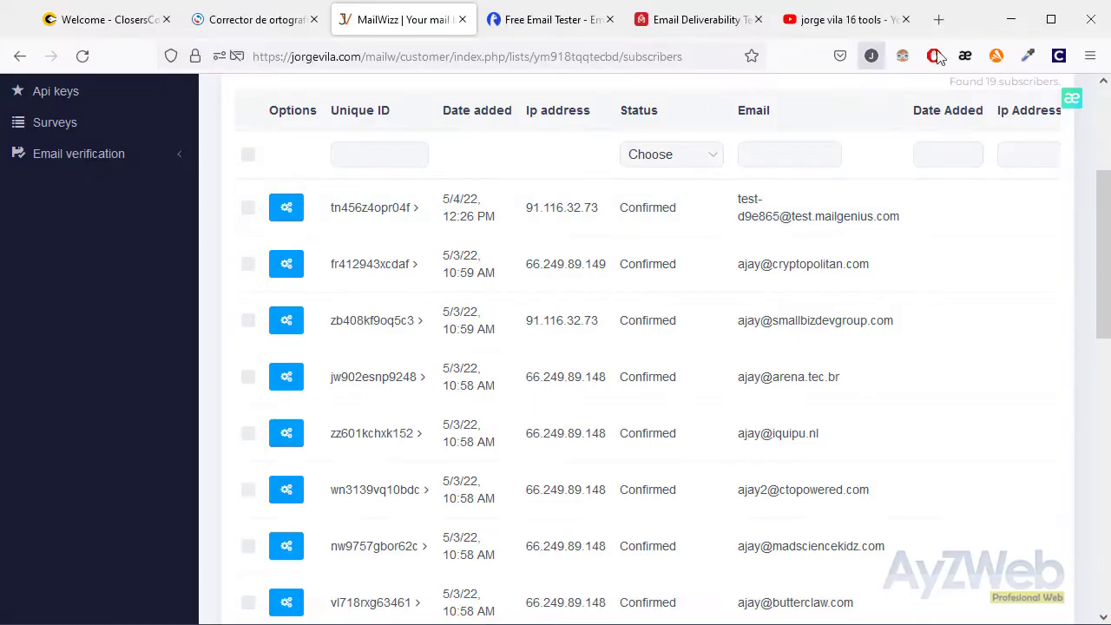
click(936, 20)
key(ctrl+v)
key(Return)
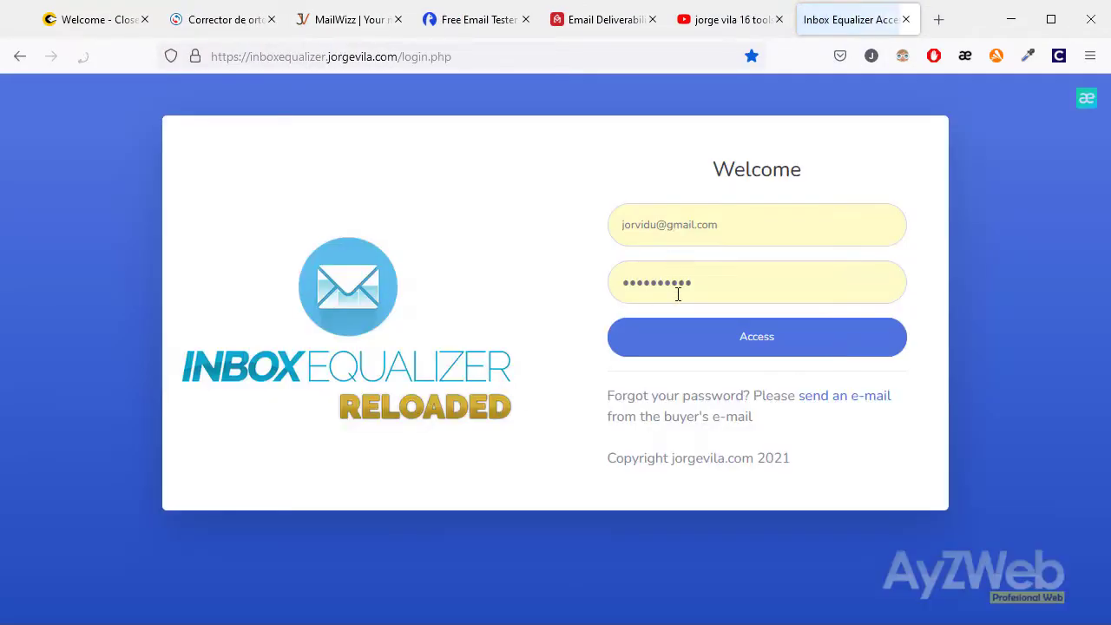
click(690, 343)
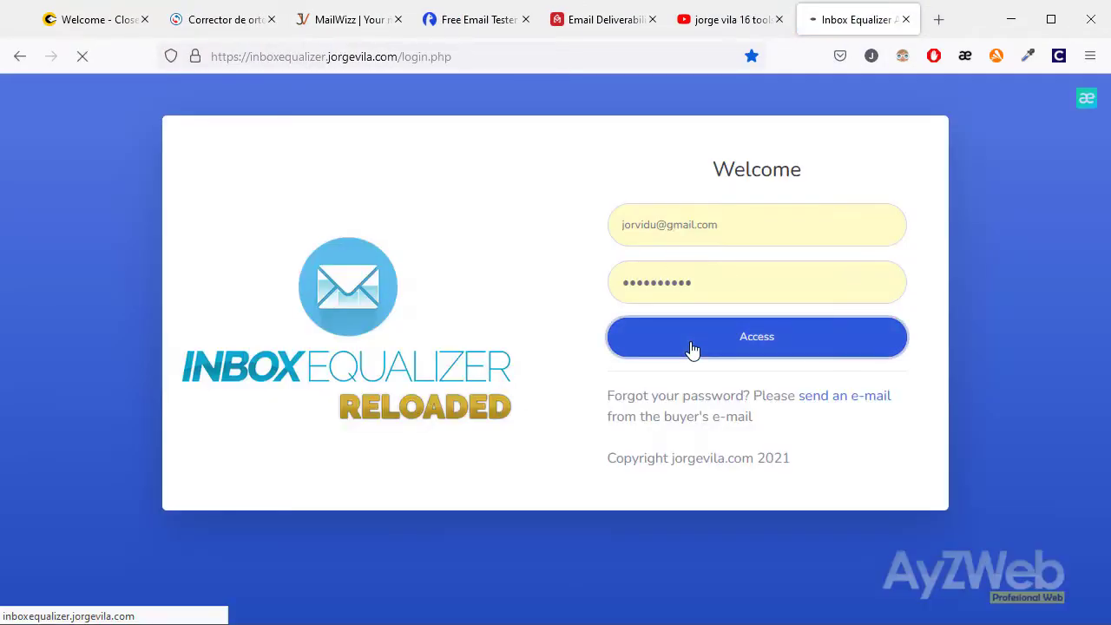
Open the Subject Line Generator and generate subject suggestions three times without a keyword
click(75, 284)
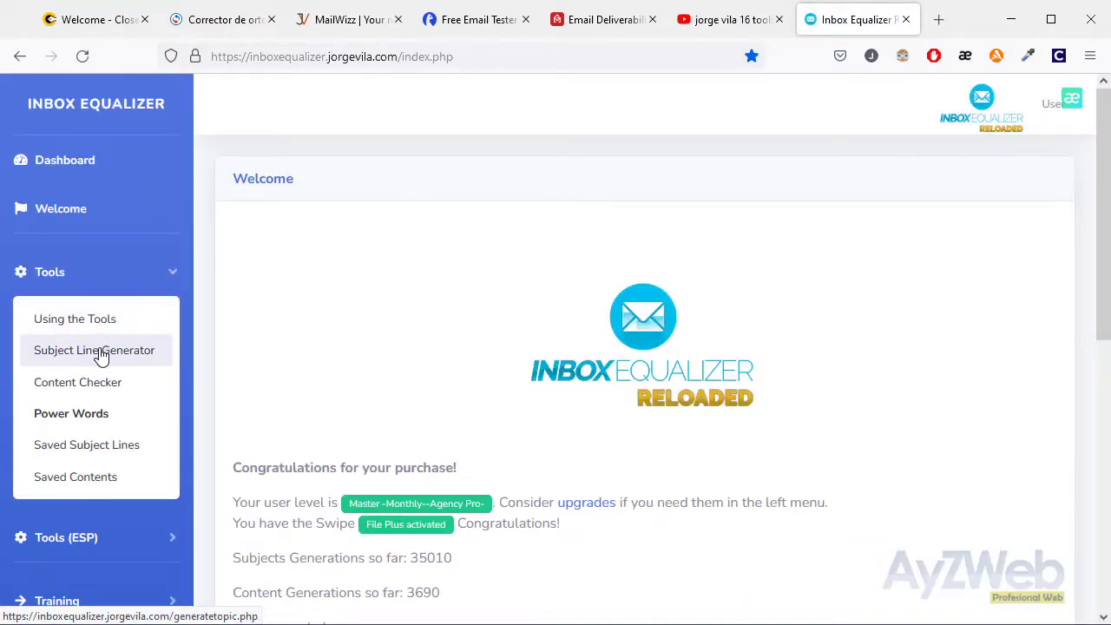
click(100, 352)
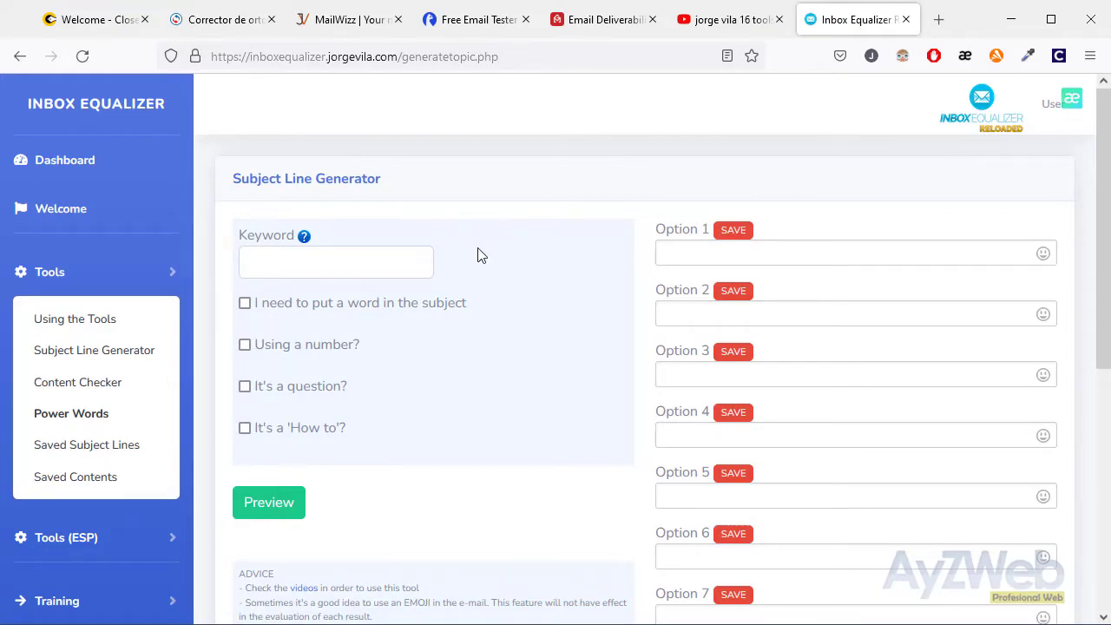
click(268, 519)
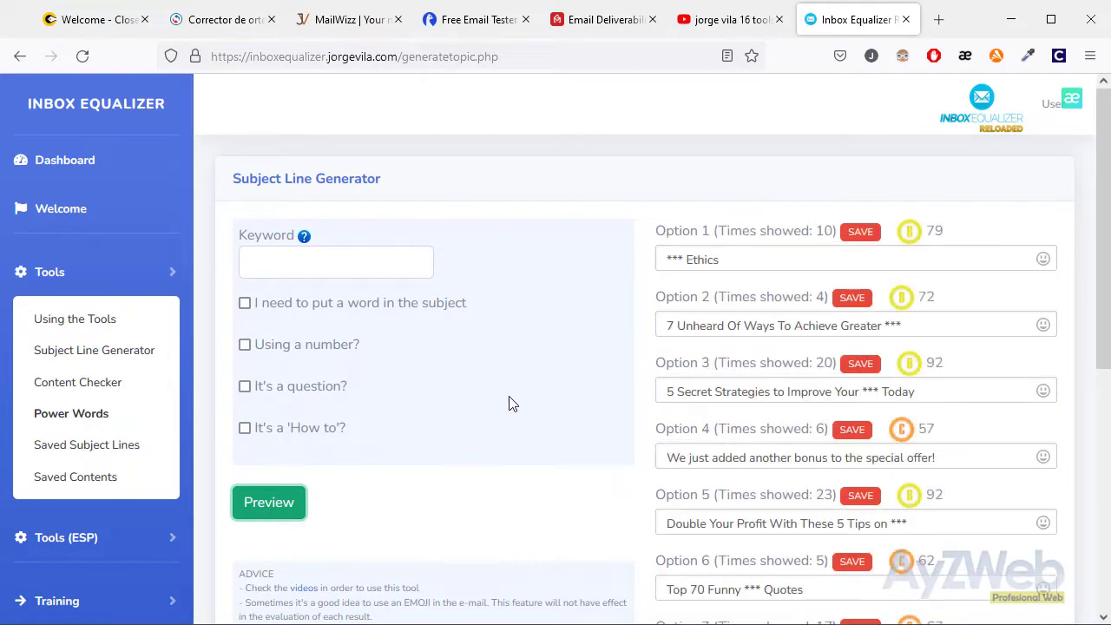
scroll(833, 339, down, 2)
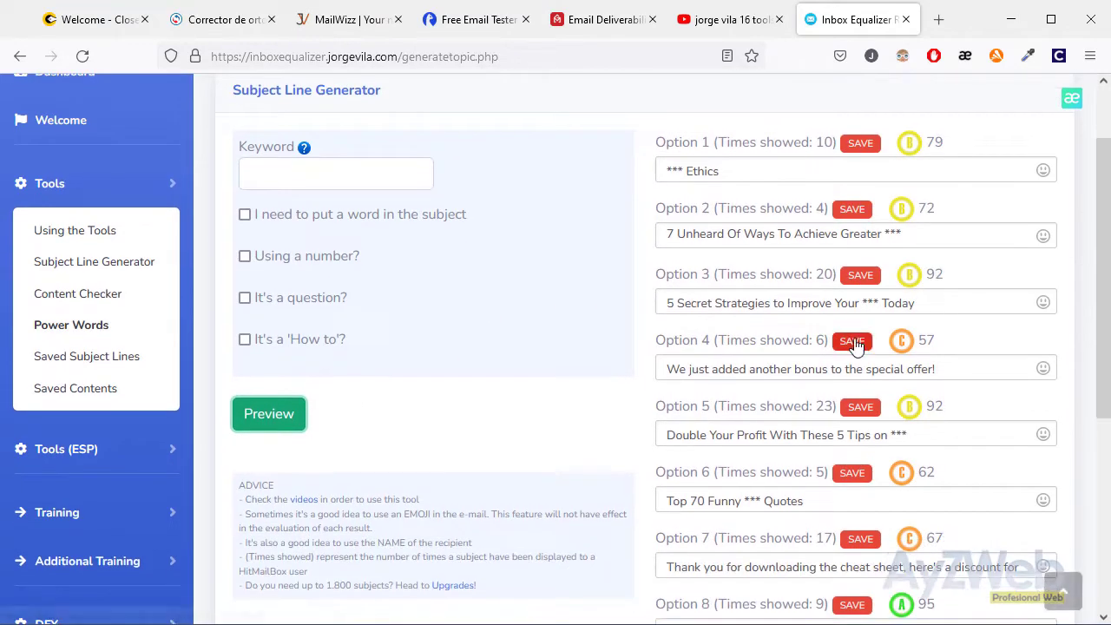
click(295, 423)
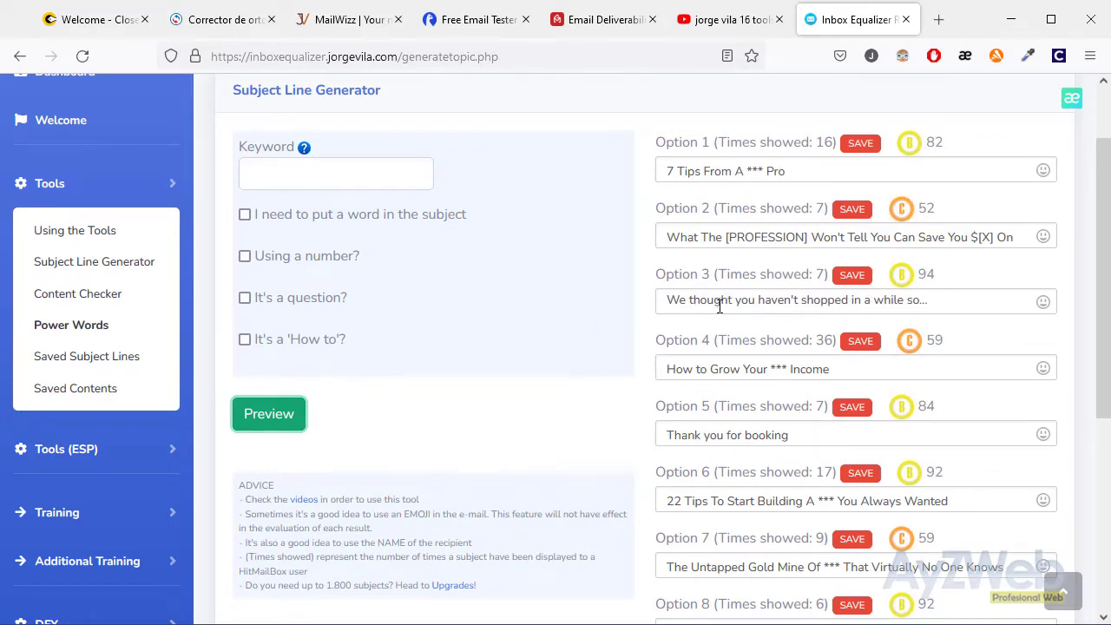
click(283, 420)
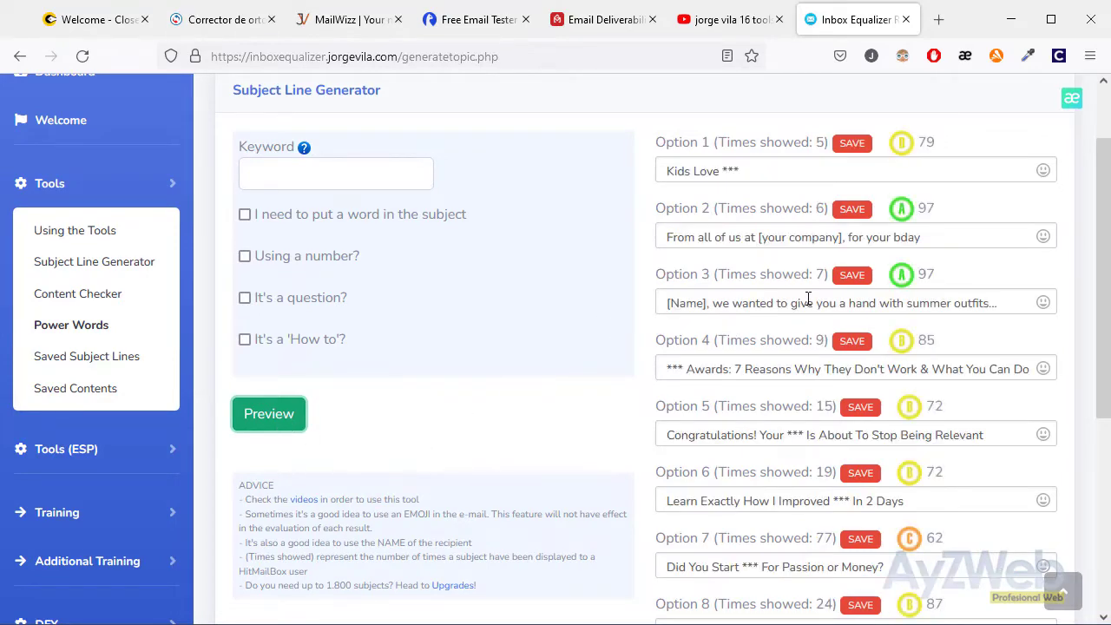
Replace "*** In 2 Days" in Option 6 with "with this 16 steps" and look up the 16 tools video on YouTube
scroll(738, 300, down, 3)
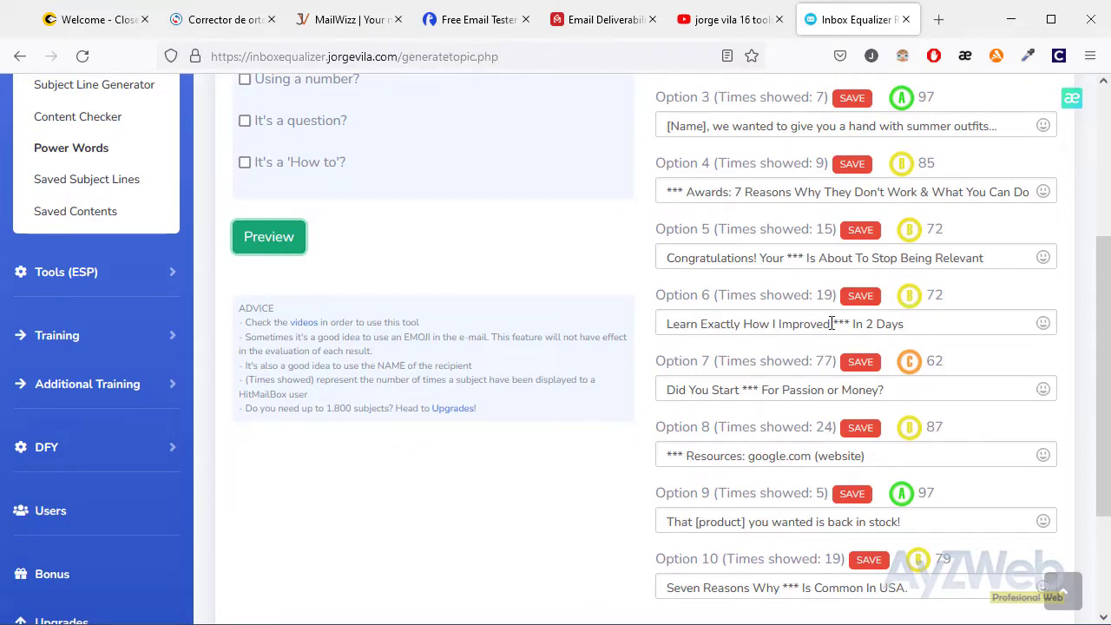
drag(834, 325, 918, 321)
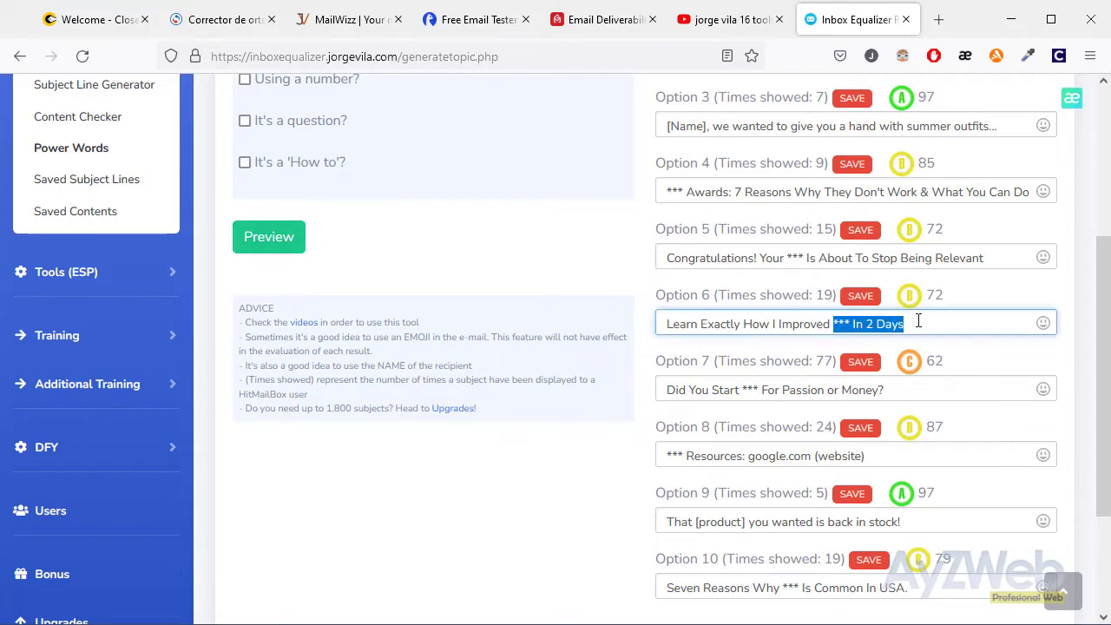
text(wth)
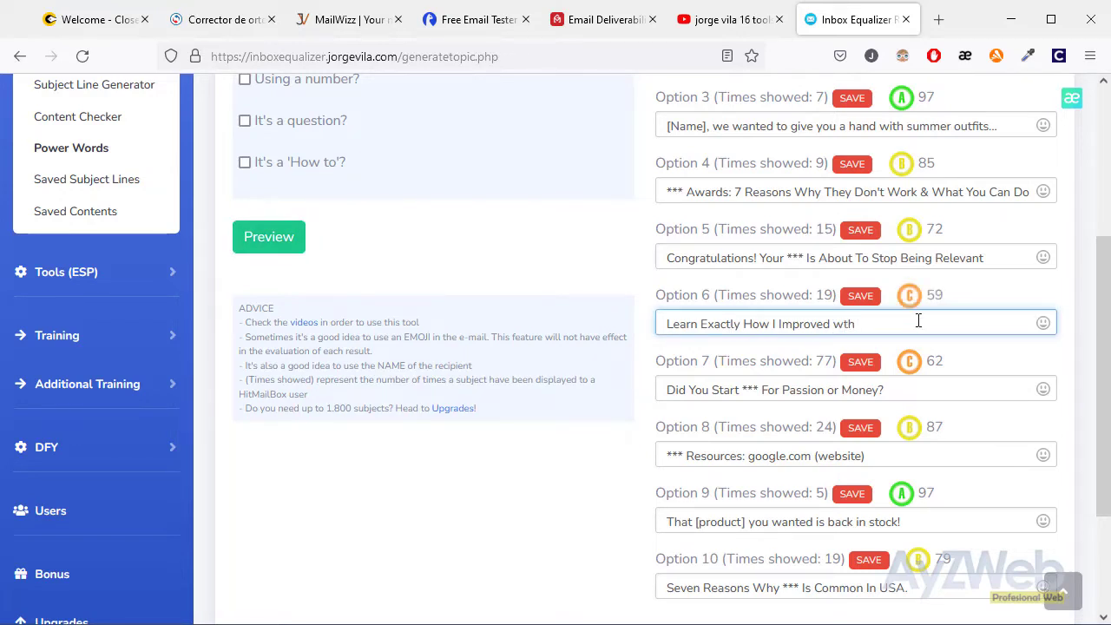
text(i)
text( this 16 steps)
click(731, 31)
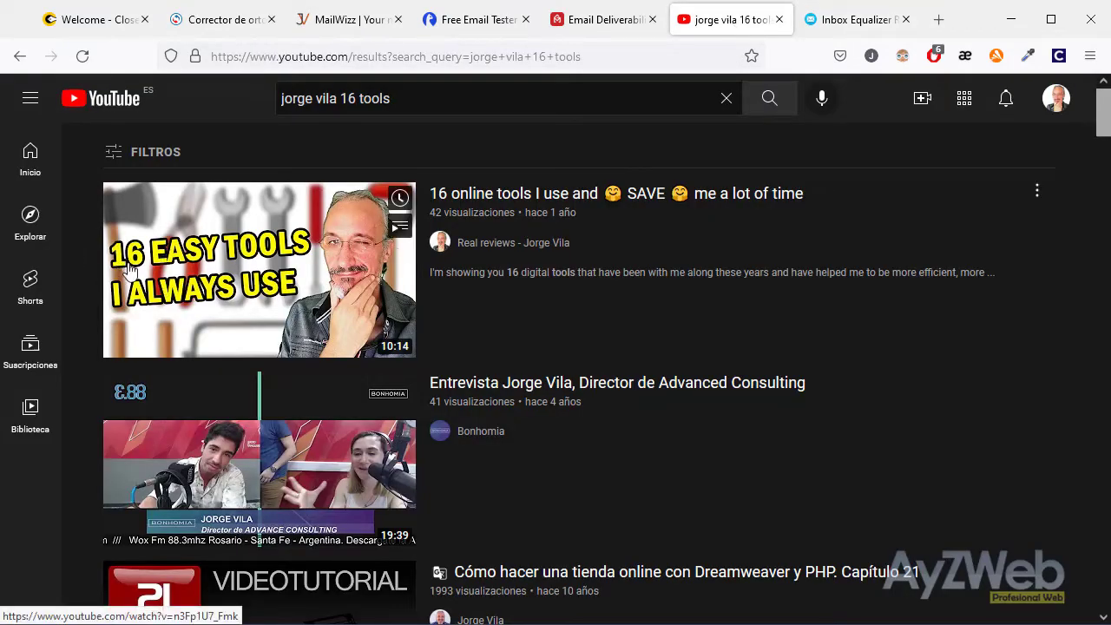
click(843, 22)
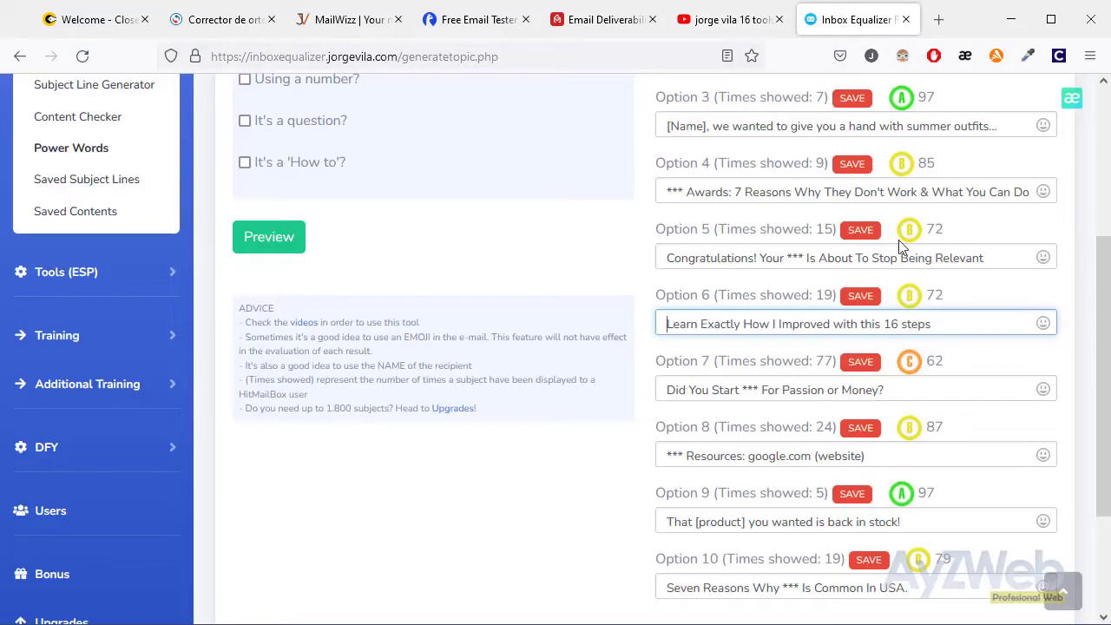
Change the initial letters of "Exactly" and "How" to lowercase in the Option 6 subject line
mouse_move(912, 305)
key(Delete)
text(e)
key(Right)
key(Right)
key(Right)
key(Right)
key(Right)
key(Right)
key(Right)
key(Delete)
text(h)
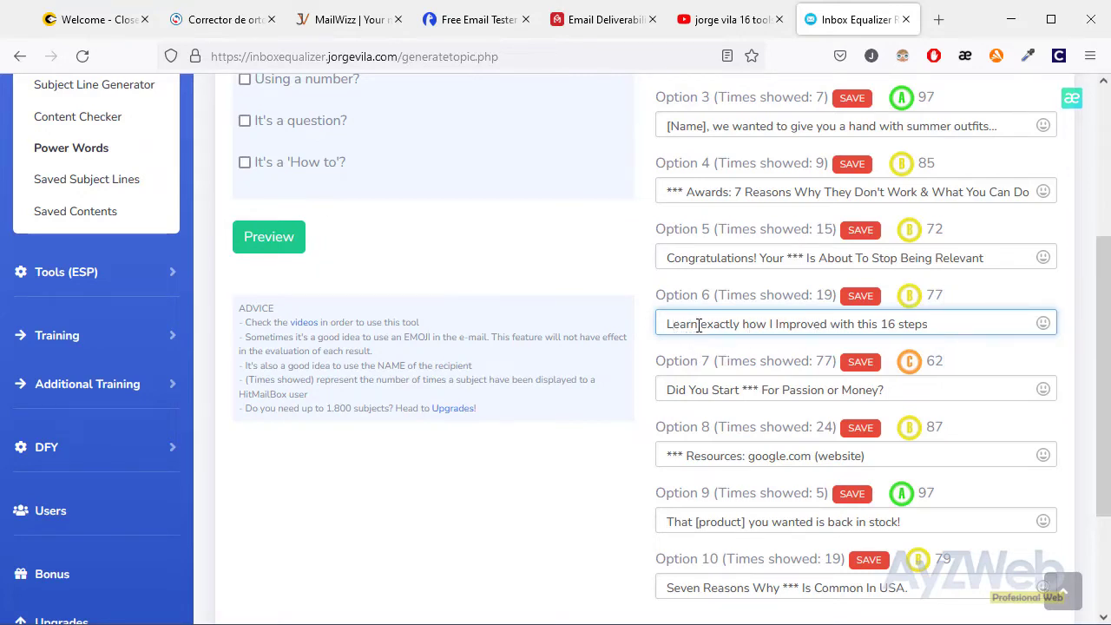
Reword the Option 6 subject line to "How exactly I Improved with this 16 steps?" and check its rating details
drag(699, 325, 658, 327)
text(How)
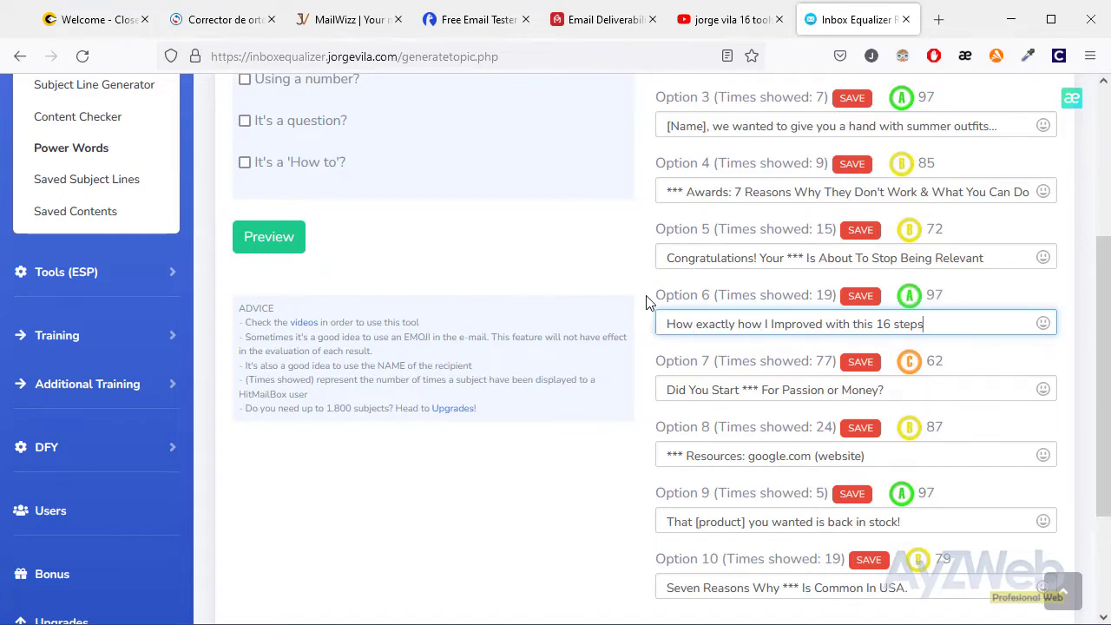
double_click(744, 325)
key(BackSpace)
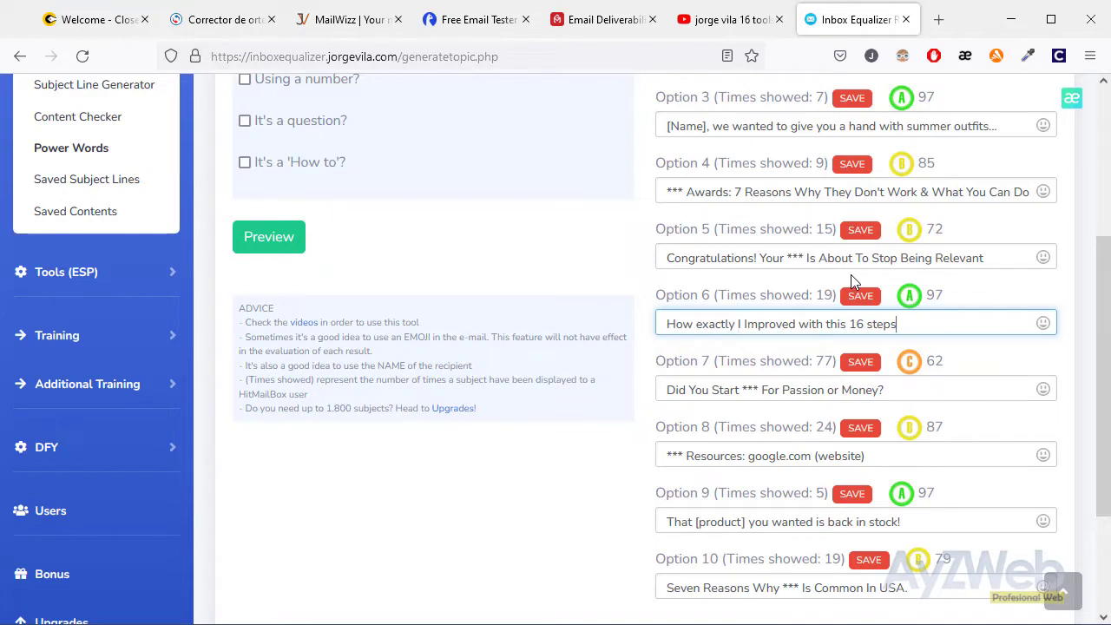
text(?)
mouse_move(938, 298)
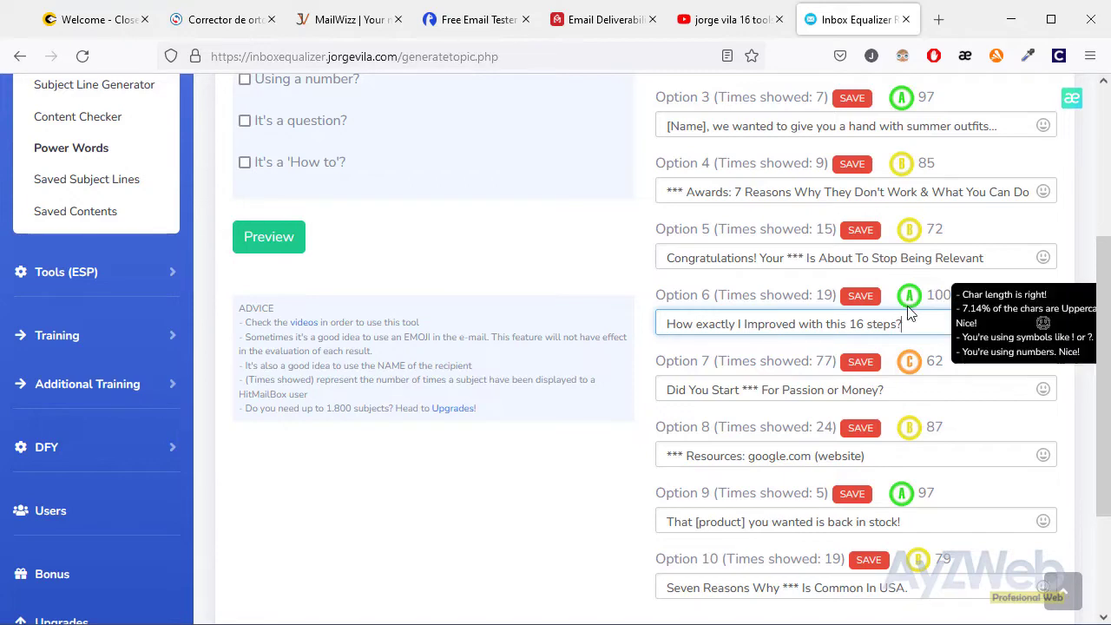
Save the Option 6 subject line and select its full text
click(864, 300)
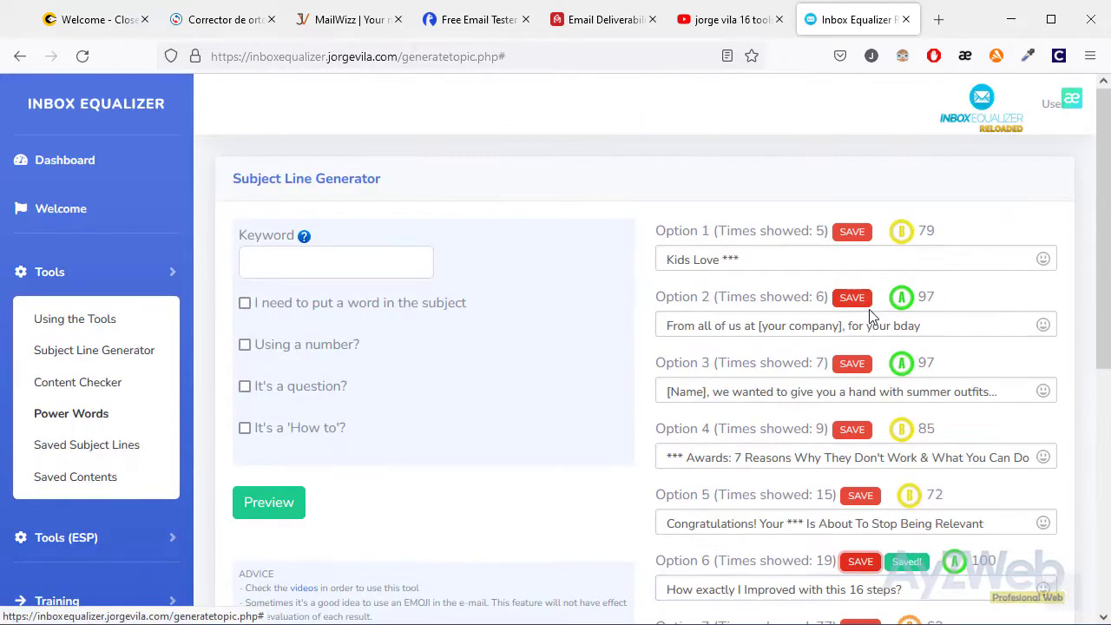
scroll(870, 348, down, 2)
scroll(869, 347, down, 2)
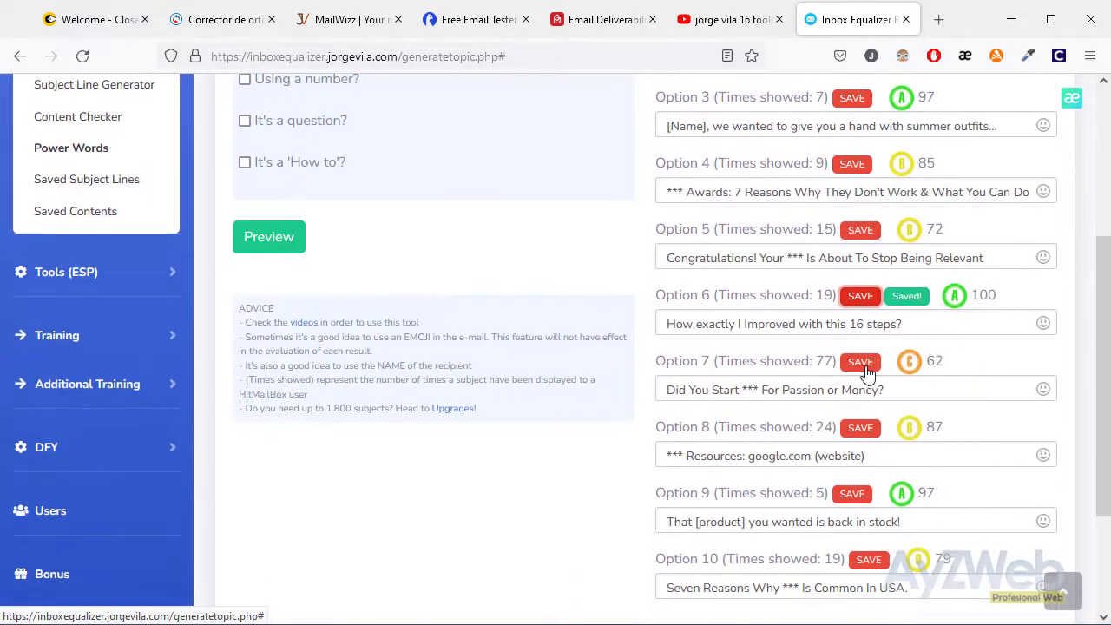
click(913, 319)
triple_click(784, 323)
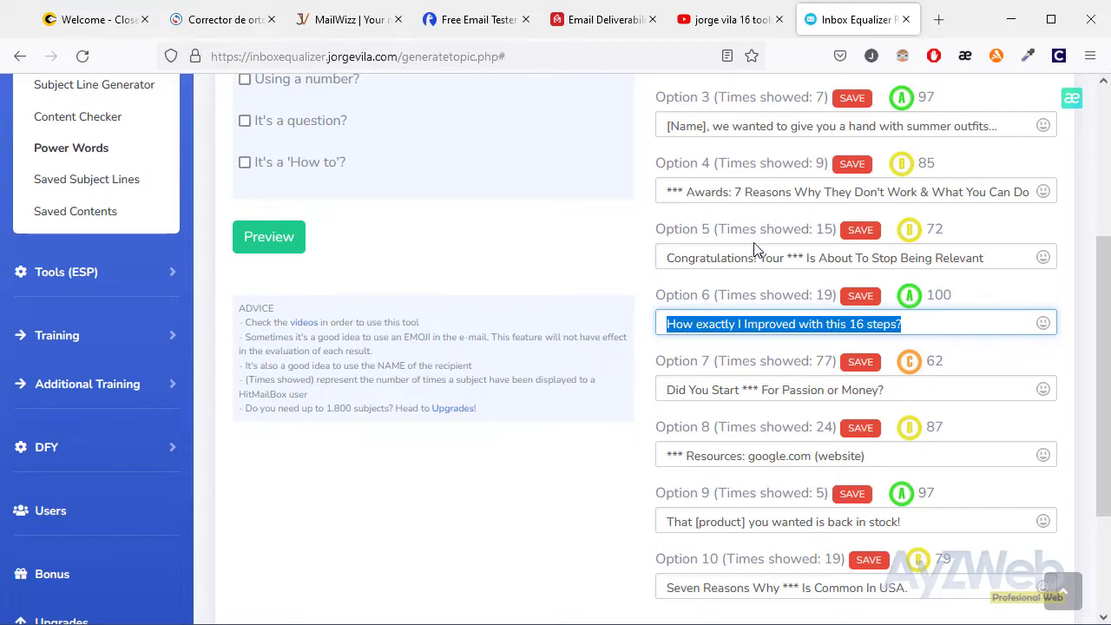
Switch to the Notepad checklist and review the Write Content item under step 3
key(alt+Tab)
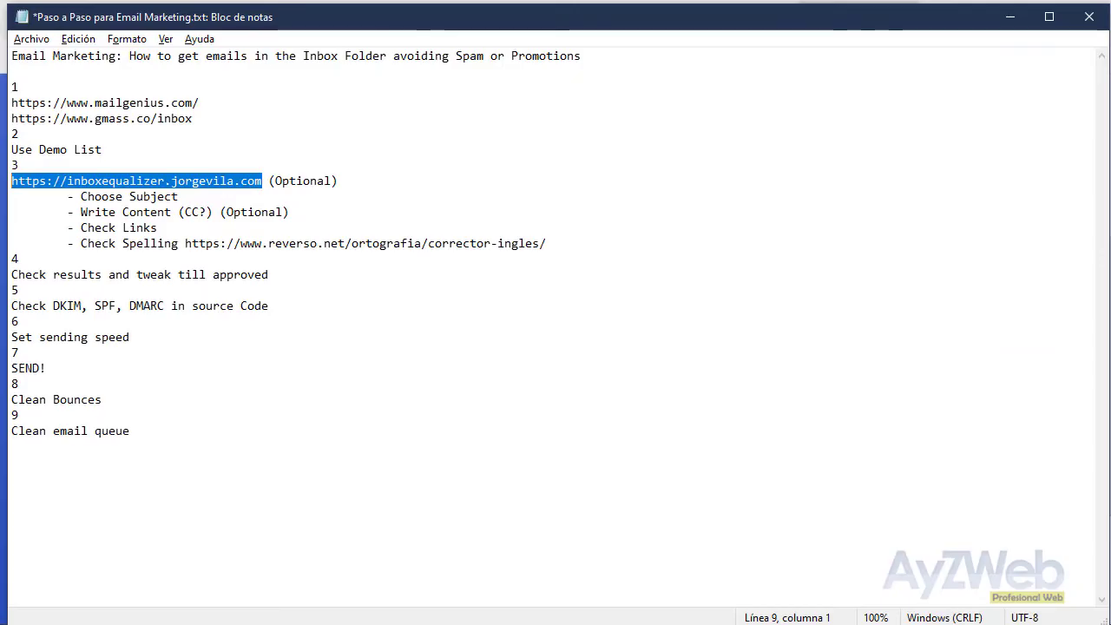
click(103, 215)
click(122, 213)
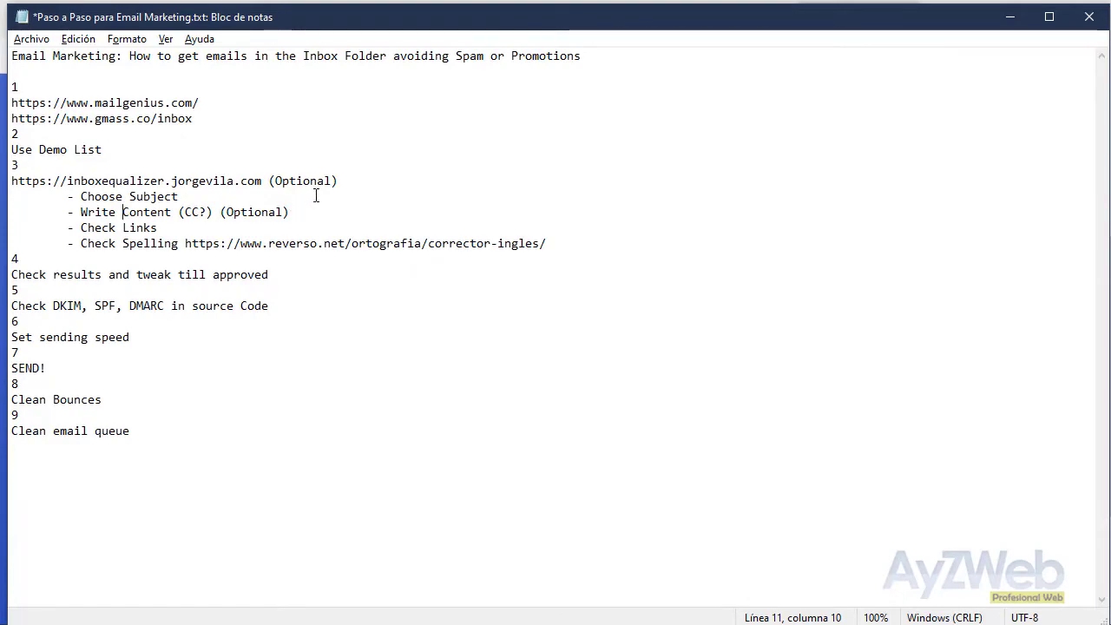
Switch to the ClosersCopy editor in the browser and open its Frameworks writing tools
key(alt+Tab)
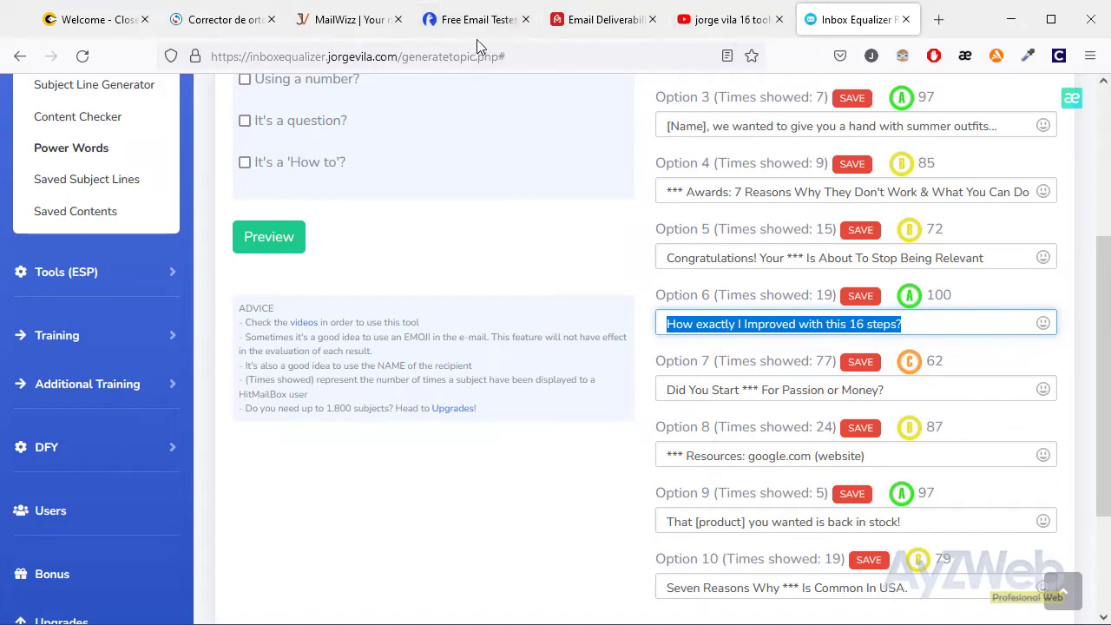
click(97, 19)
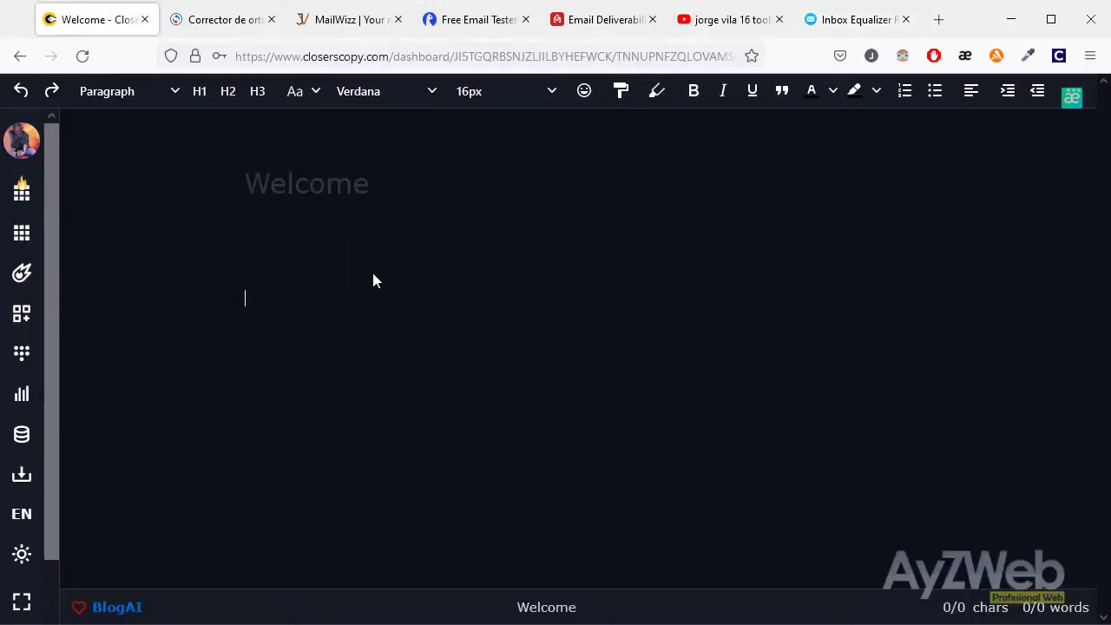
click(19, 317)
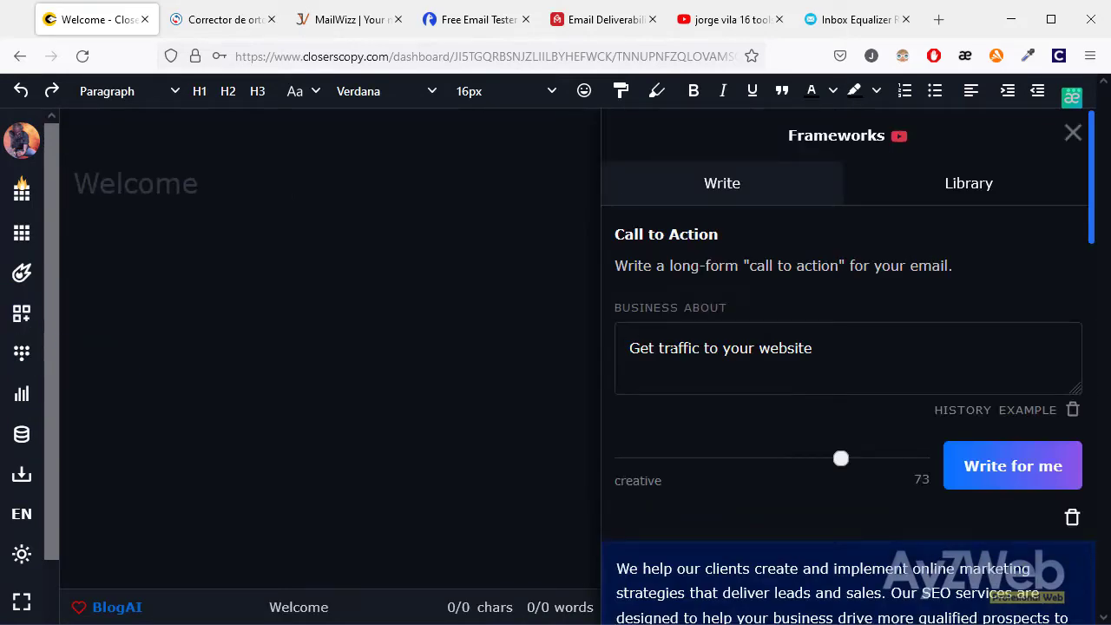
click(1073, 133)
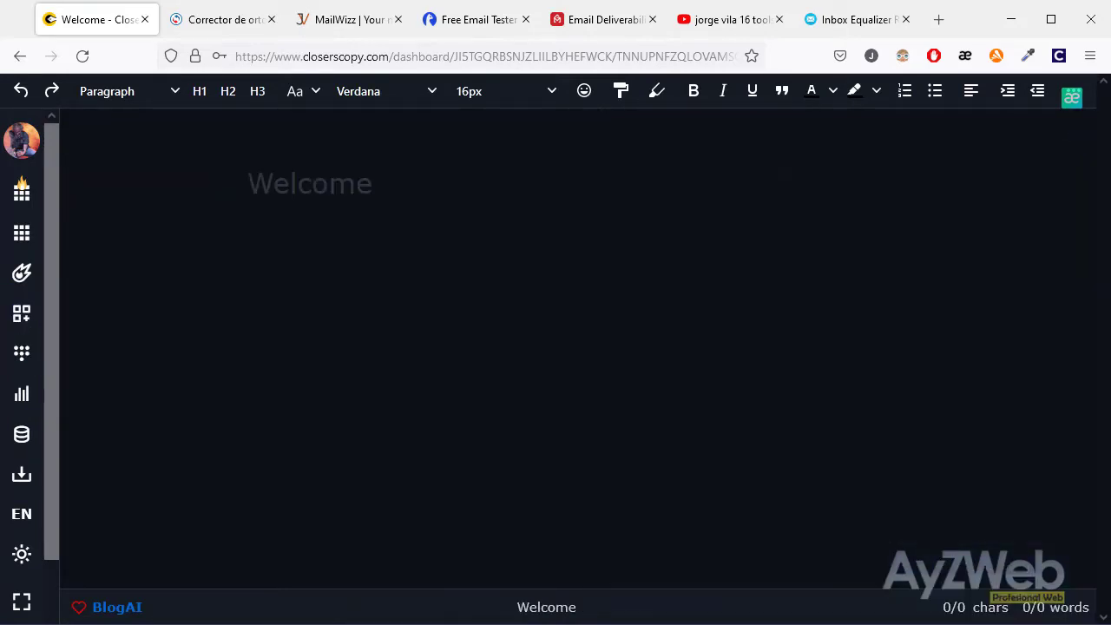
click(25, 315)
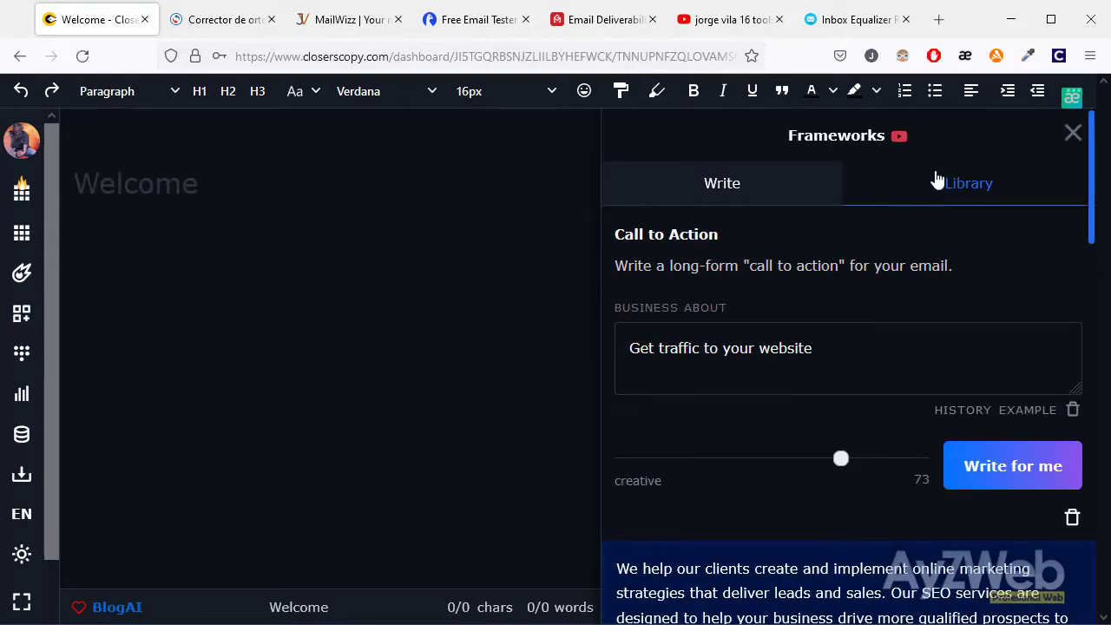
Browse the framework library's categories and examine the email frameworks in the Emails category
click(938, 180)
scroll(802, 345, up, 2)
click(700, 237)
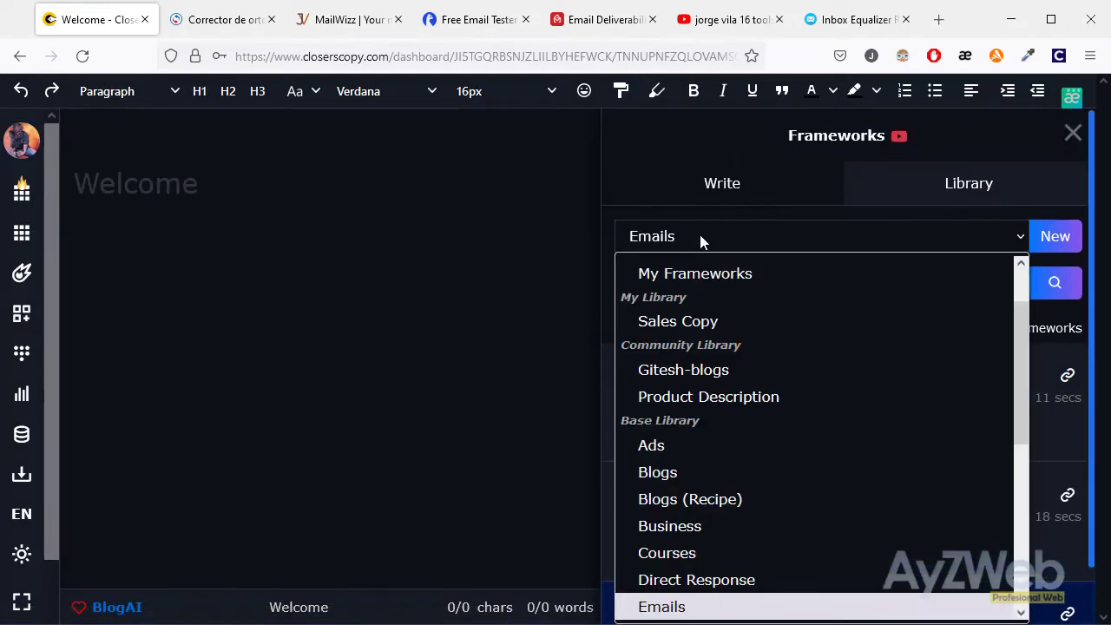
scroll(764, 355, down, 5)
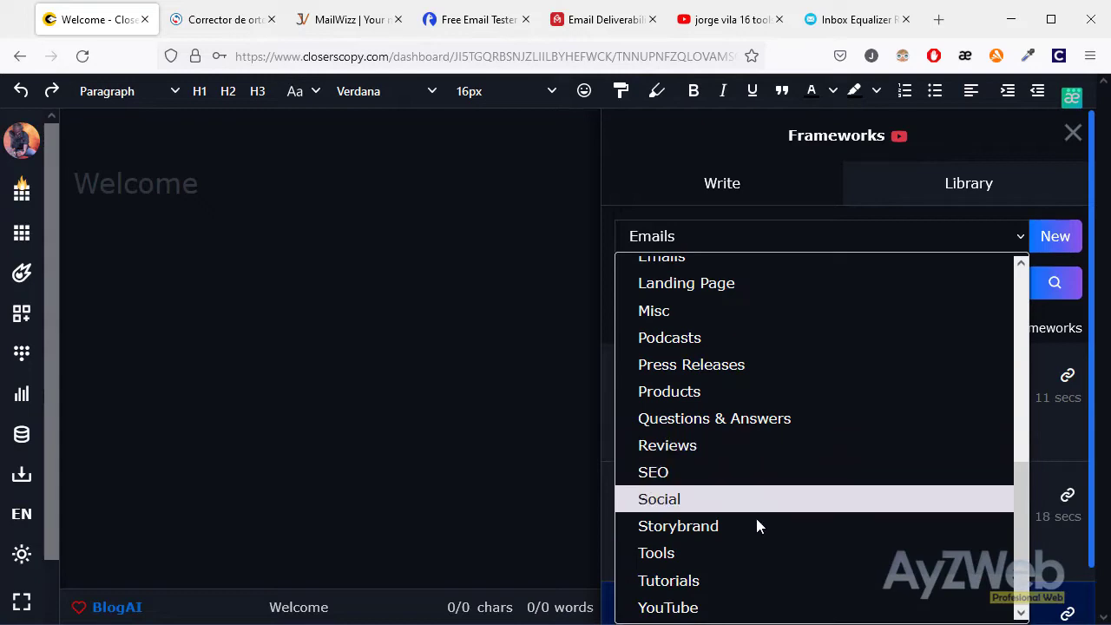
click(1084, 478)
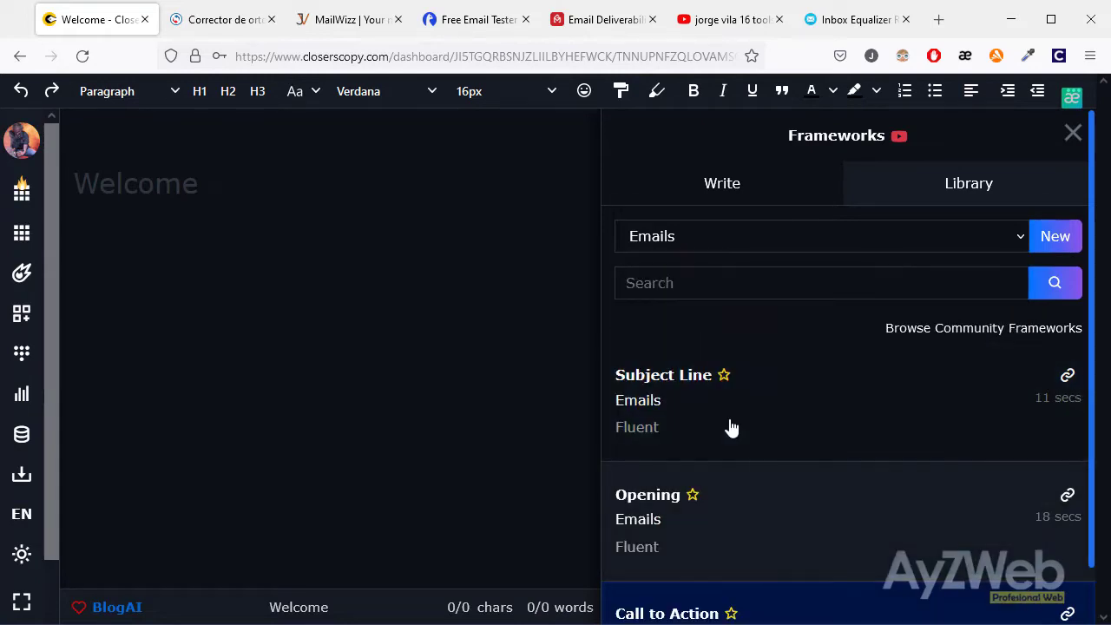
scroll(734, 428, down, 2)
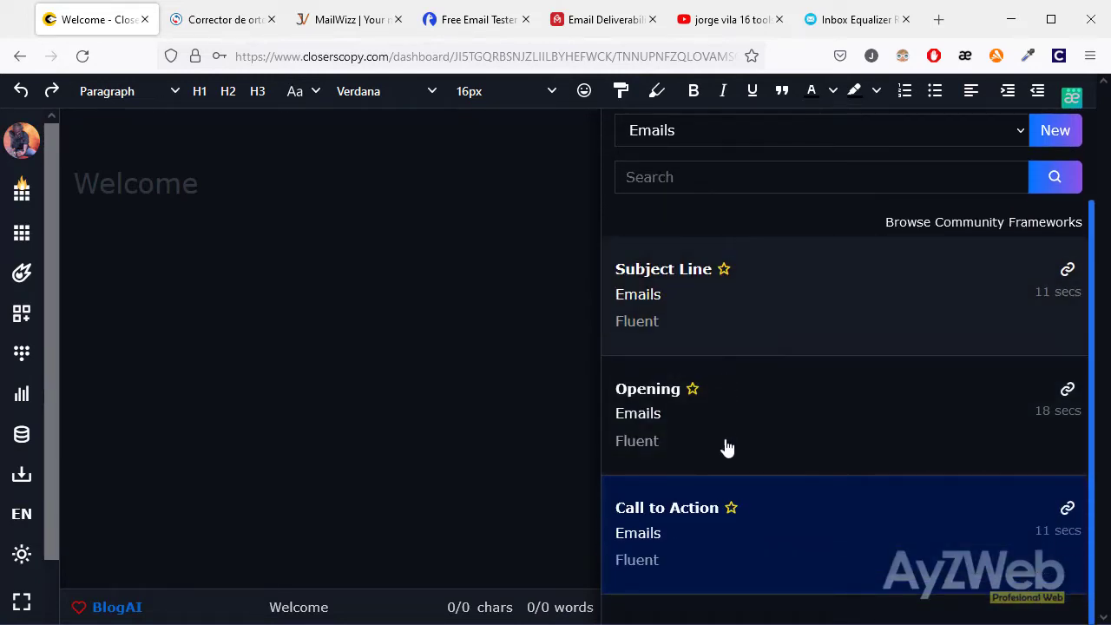
Choose the BlogAI model and generate text with the Call to Action email framework for the business topic "Tools to impreve time"
click(110, 610)
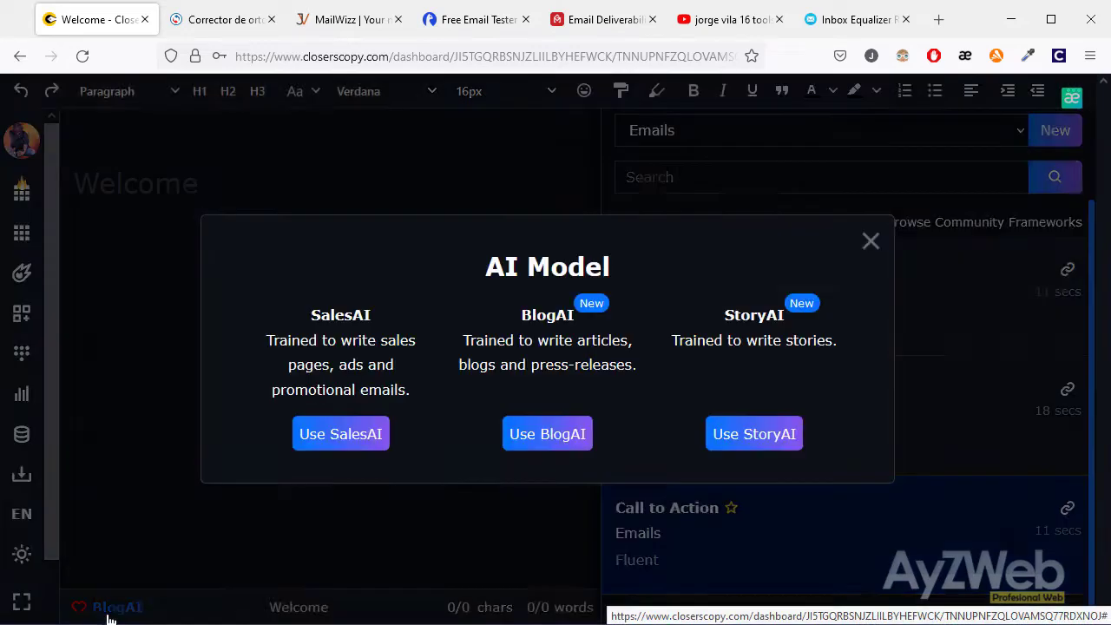
click(556, 441)
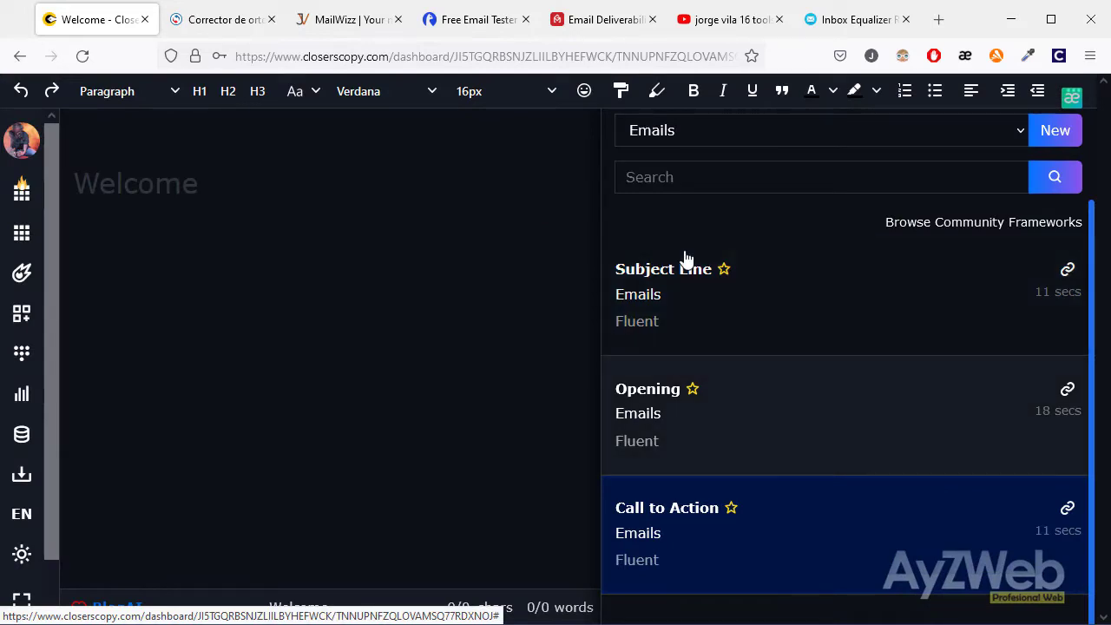
click(695, 546)
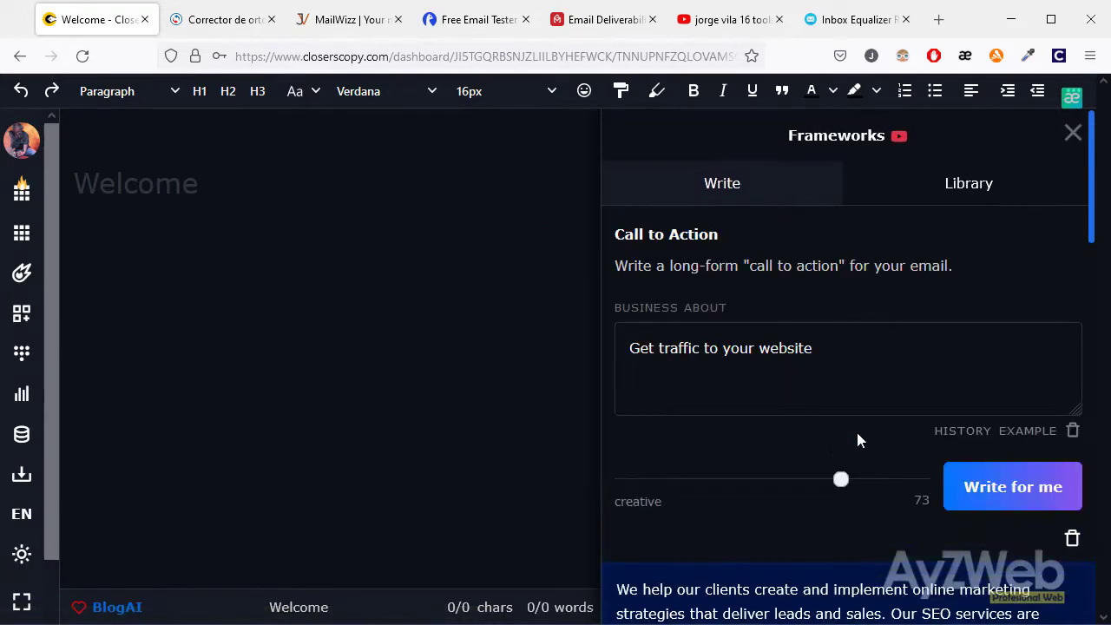
triple_click(752, 348)
text(Tools to impreve time)
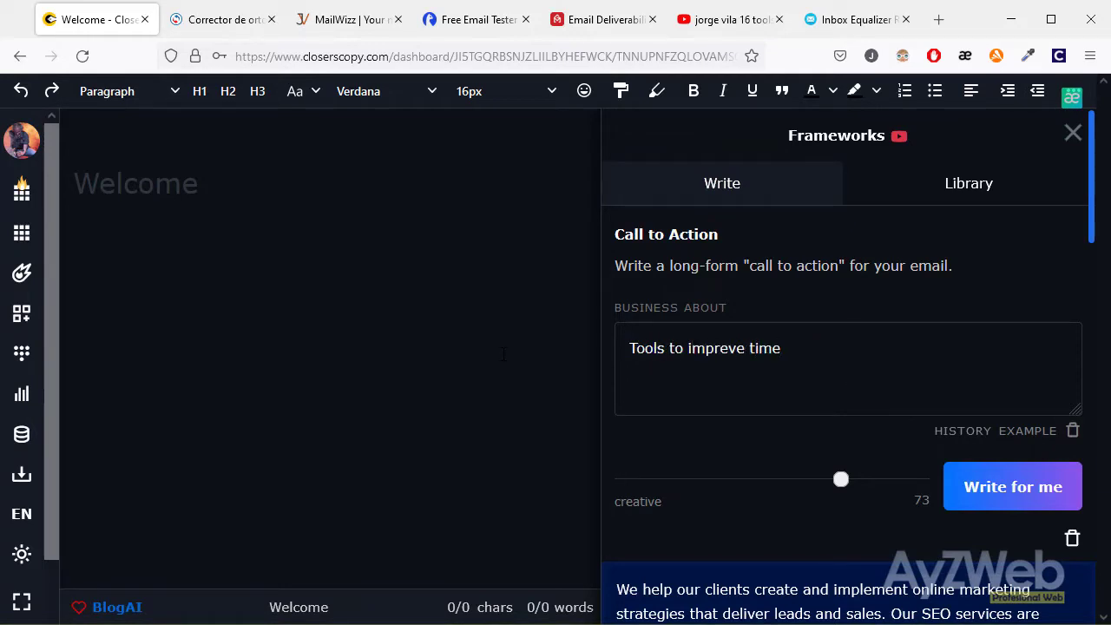
click(1013, 492)
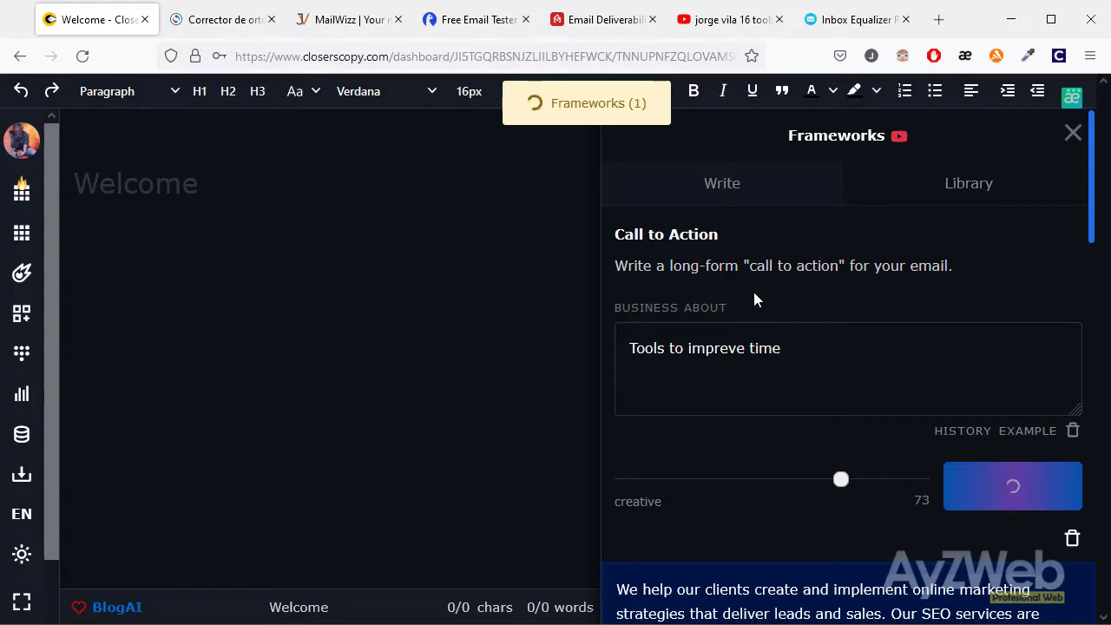
Review the generated texts, insert the one starting "Need to get a lot more done?" into the document and close Frameworks
scroll(858, 422, down, 8)
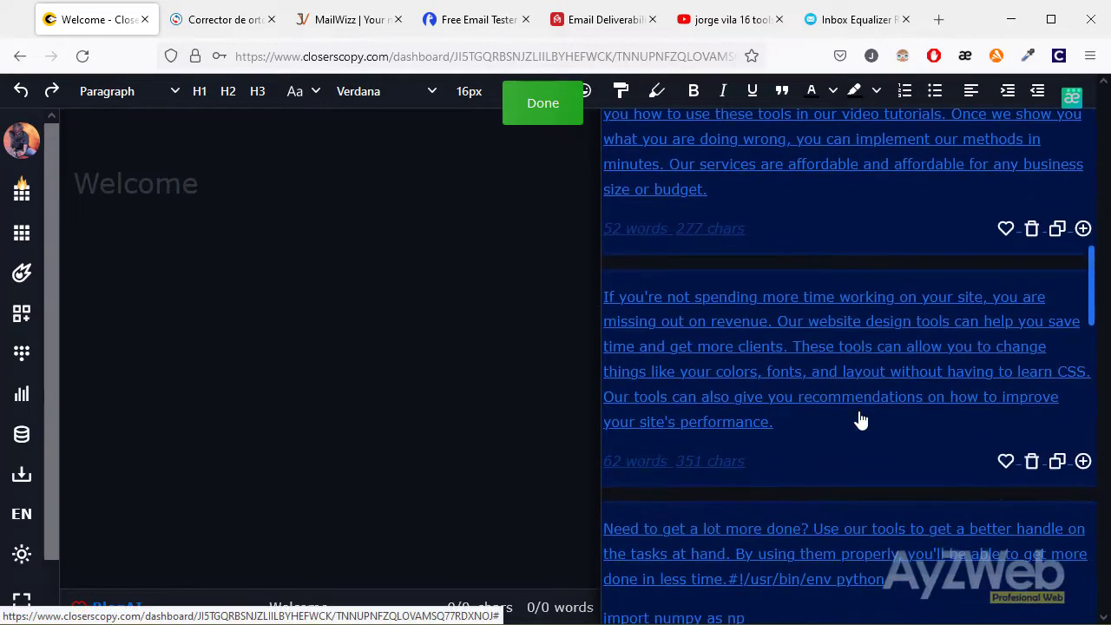
scroll(857, 452, up, 4)
scroll(858, 451, up, 2)
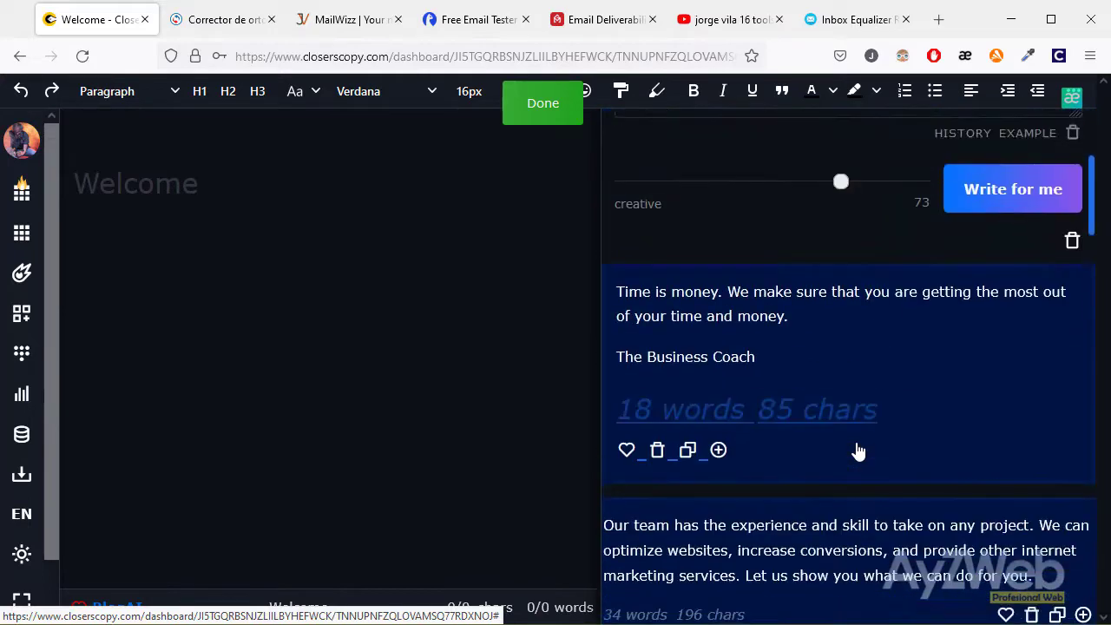
scroll(857, 452, down, 2)
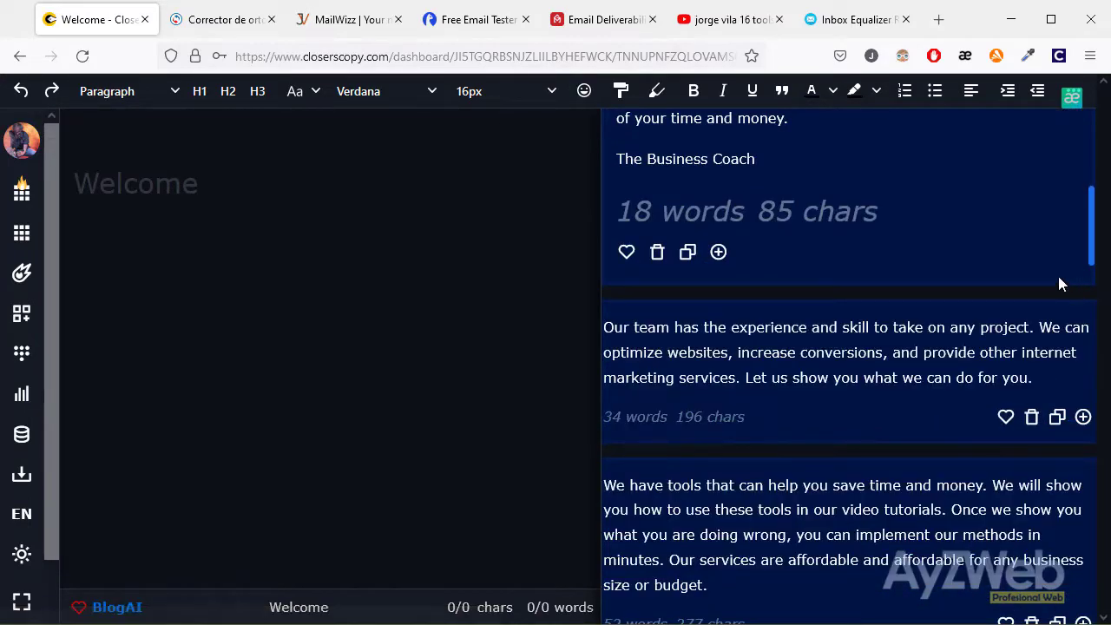
scroll(1042, 408, down, 1)
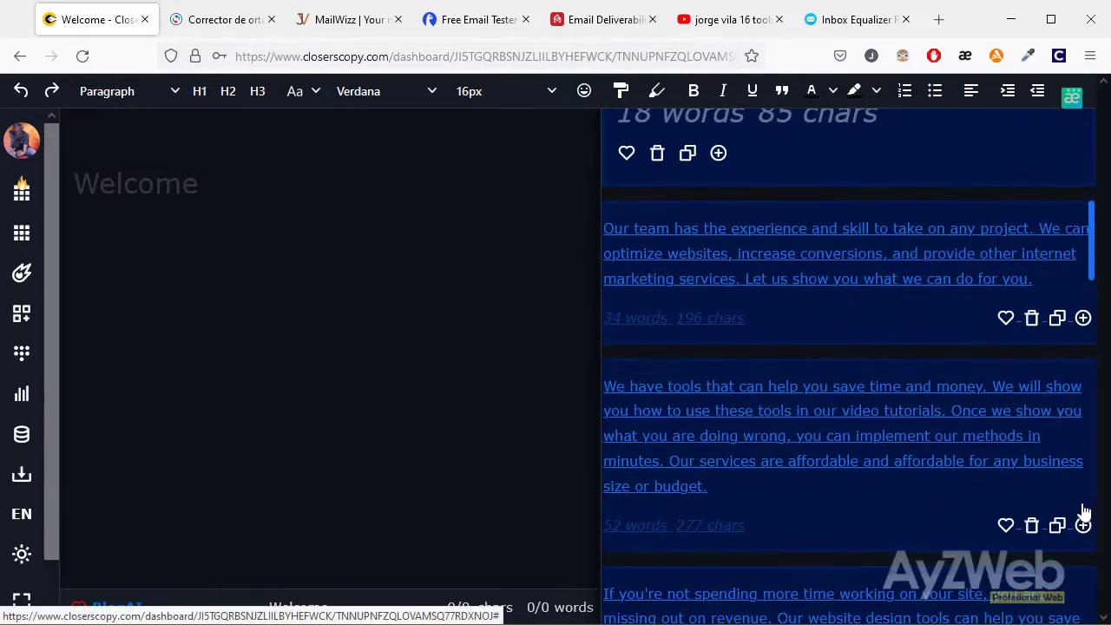
scroll(1085, 510, down, 3)
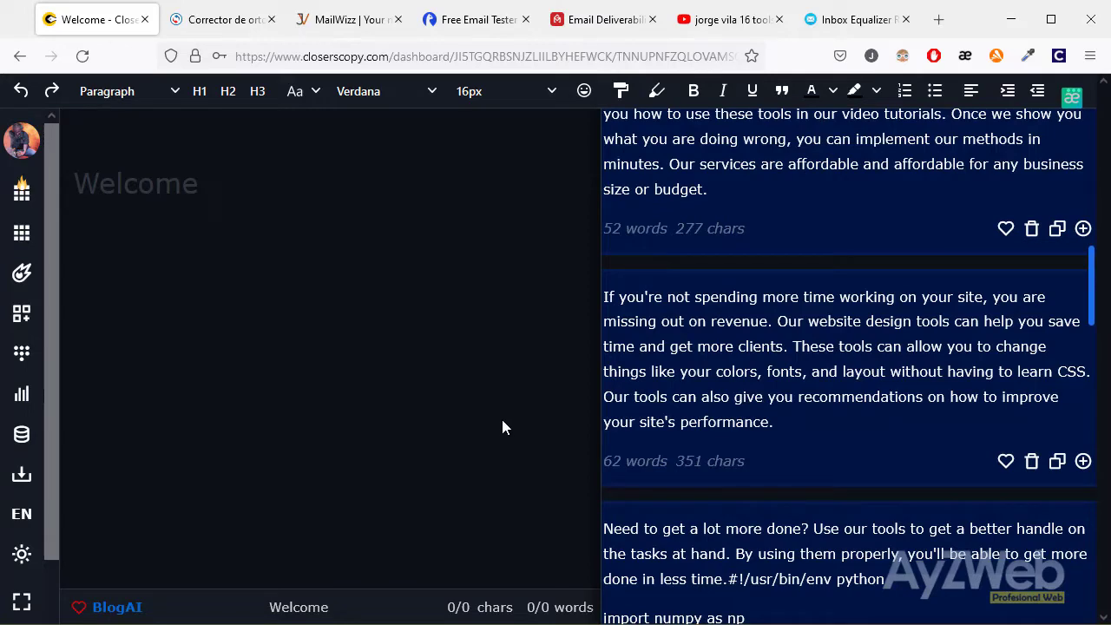
scroll(919, 418, down, 1)
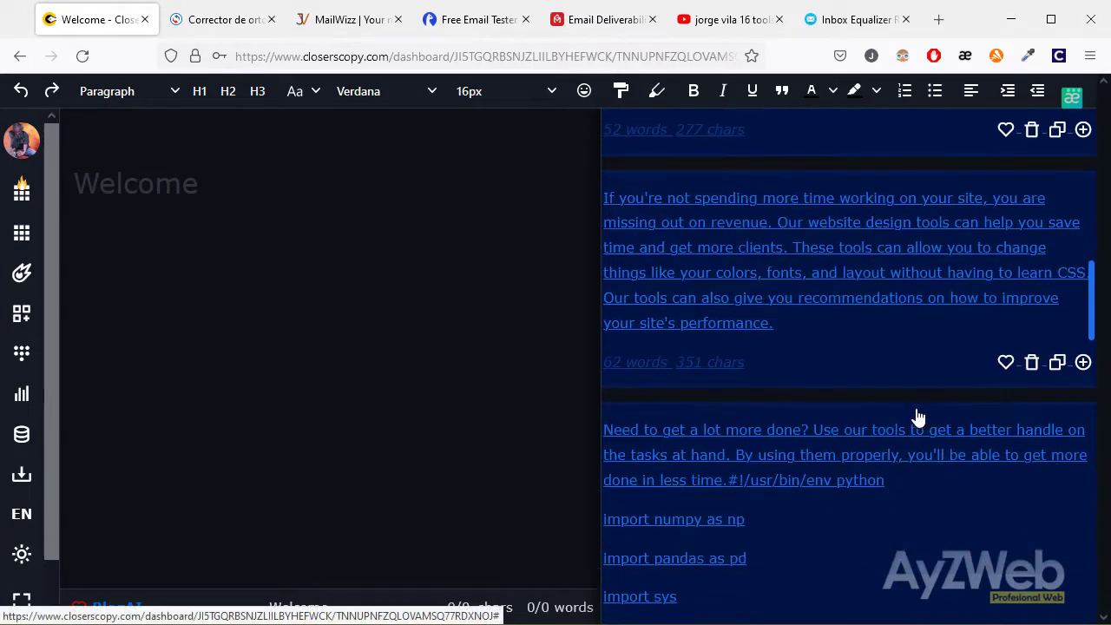
scroll(868, 503, down, 2)
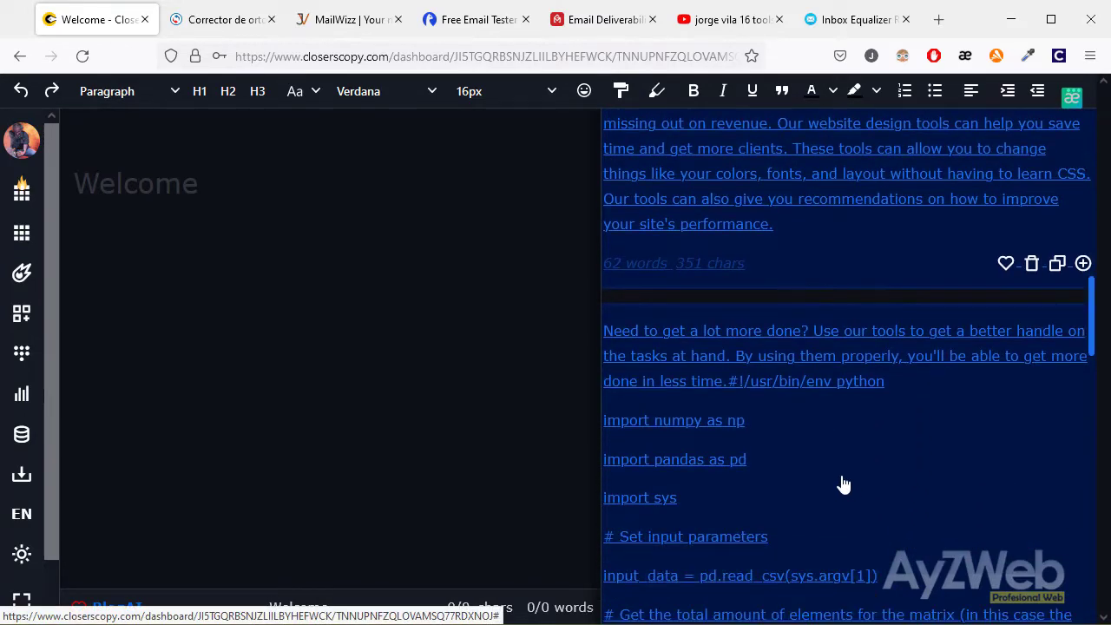
scroll(825, 466, down, 2)
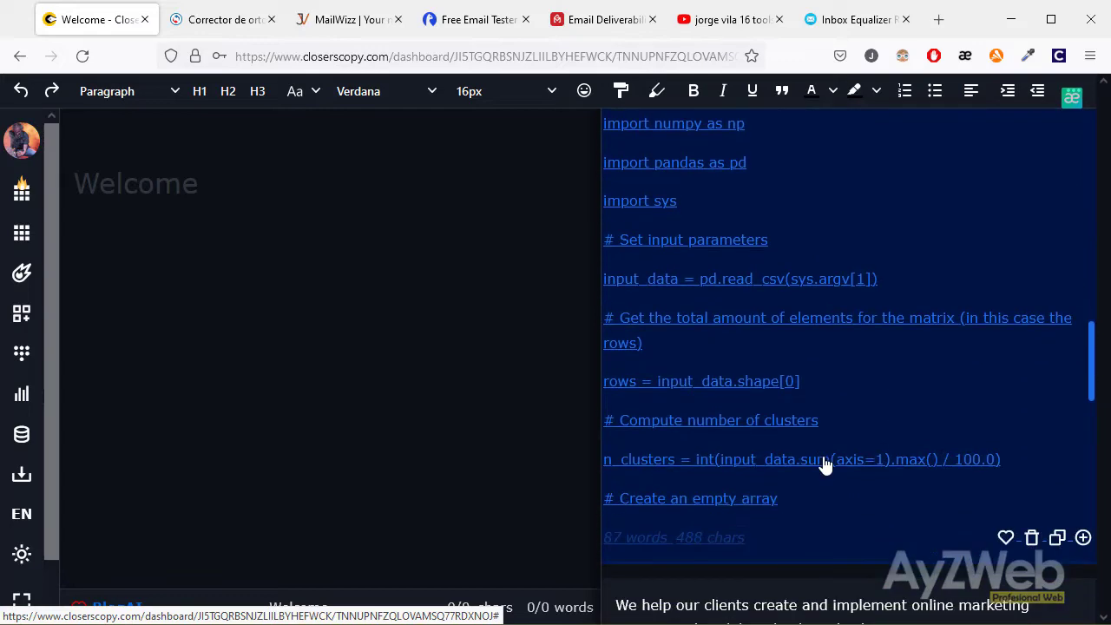
click(1083, 538)
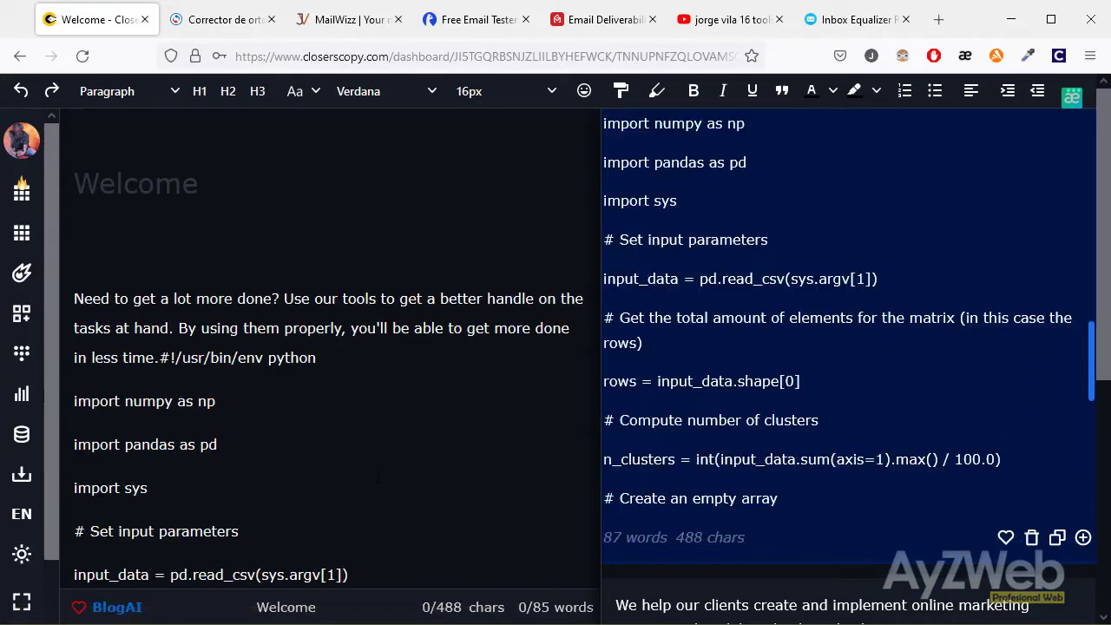
scroll(964, 310, up, 10)
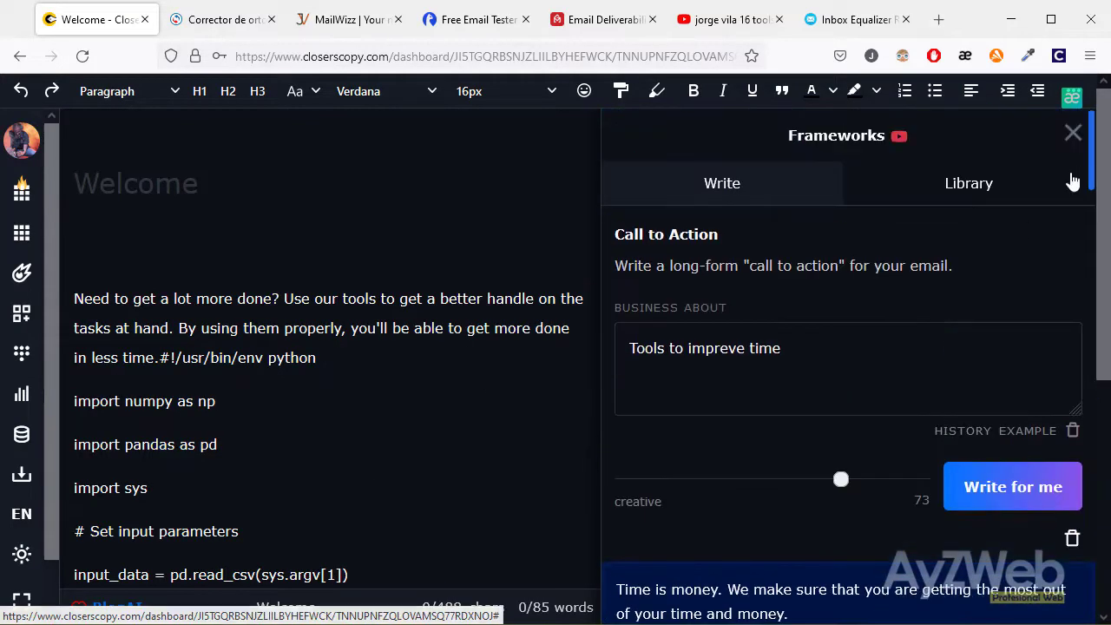
click(1073, 133)
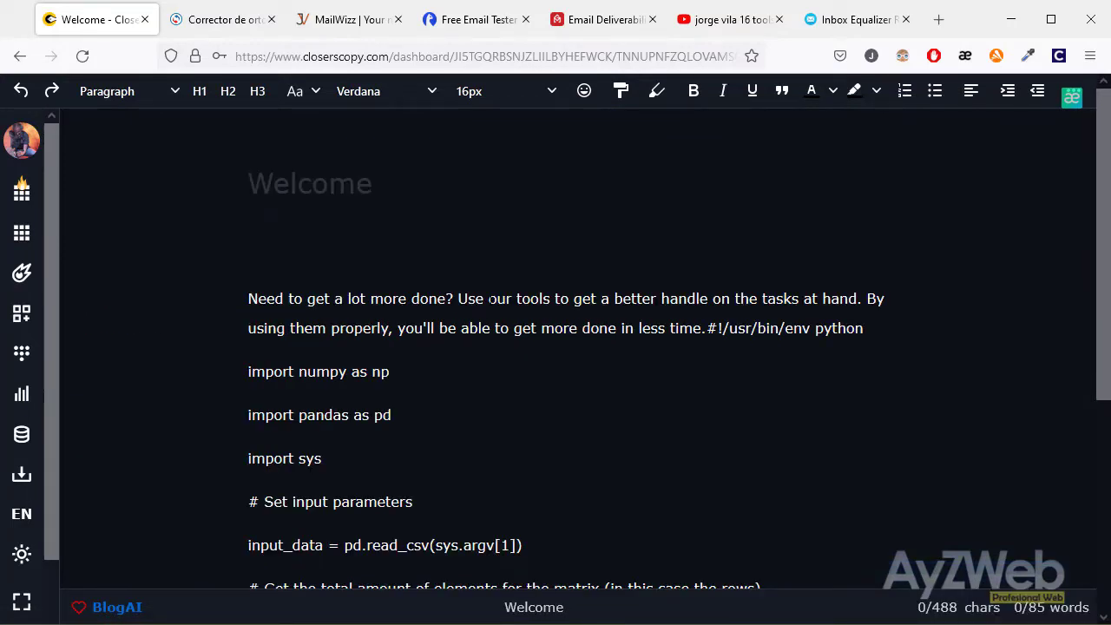
Replace "Use our tools" in the inserted paragraph with "Have a look at this video"
text(Have a look )
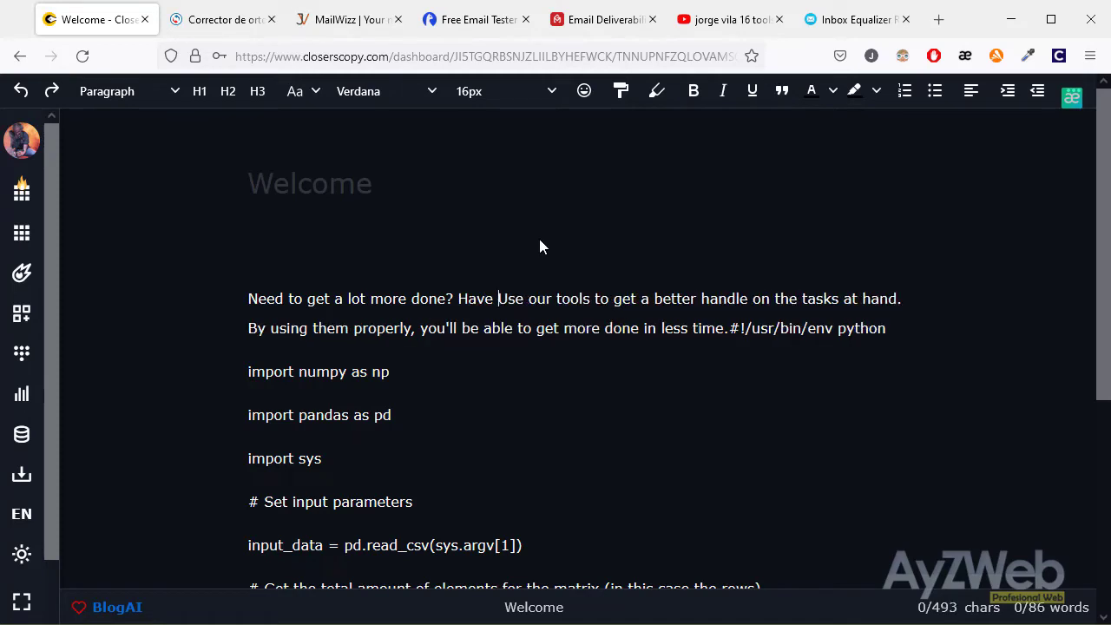
text(at this vide)
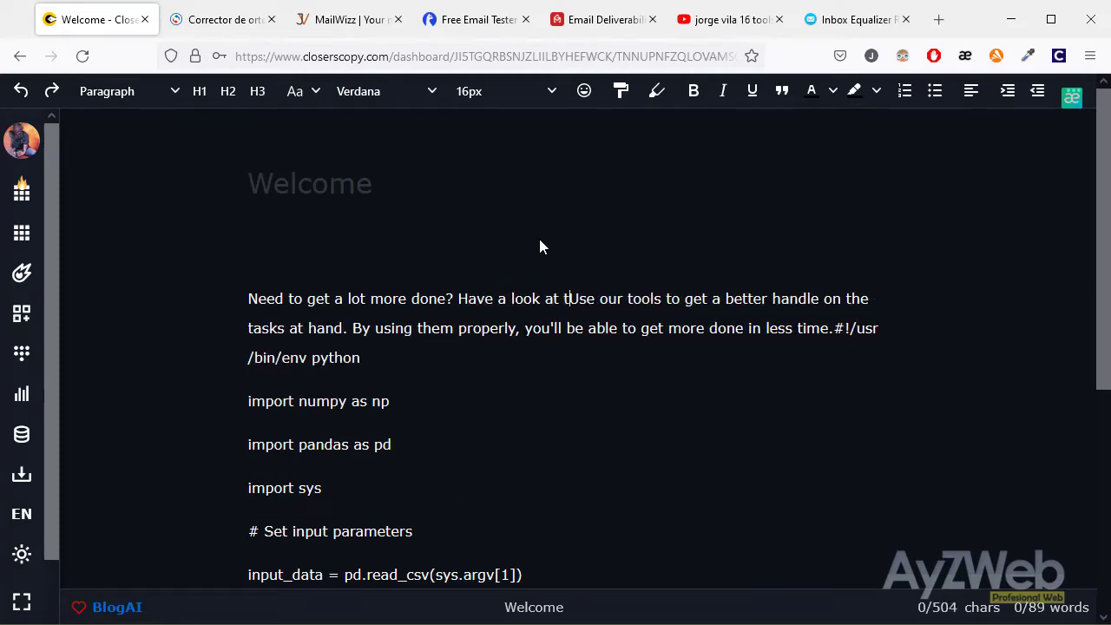
text(o)
key(Delete)
key(Delete)
key(Delete)
key(Delete)
key(Delete)
key(Delete)
key(Delete)
key(Delete)
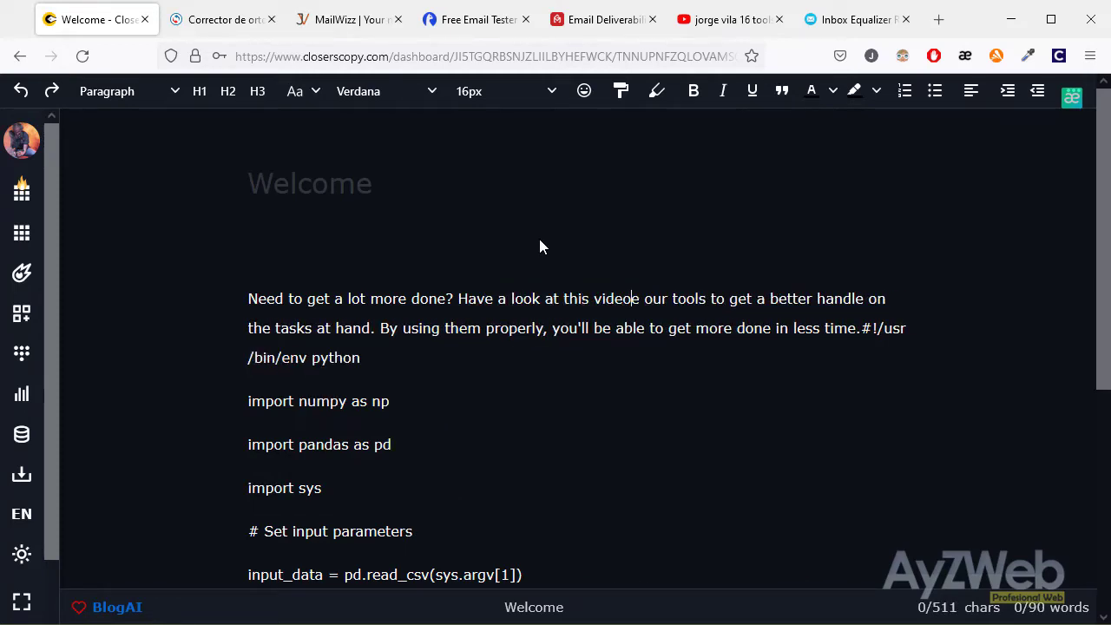
key(Delete)
key(Delete)
key(Delete)
key(Delete)
key(Delete)
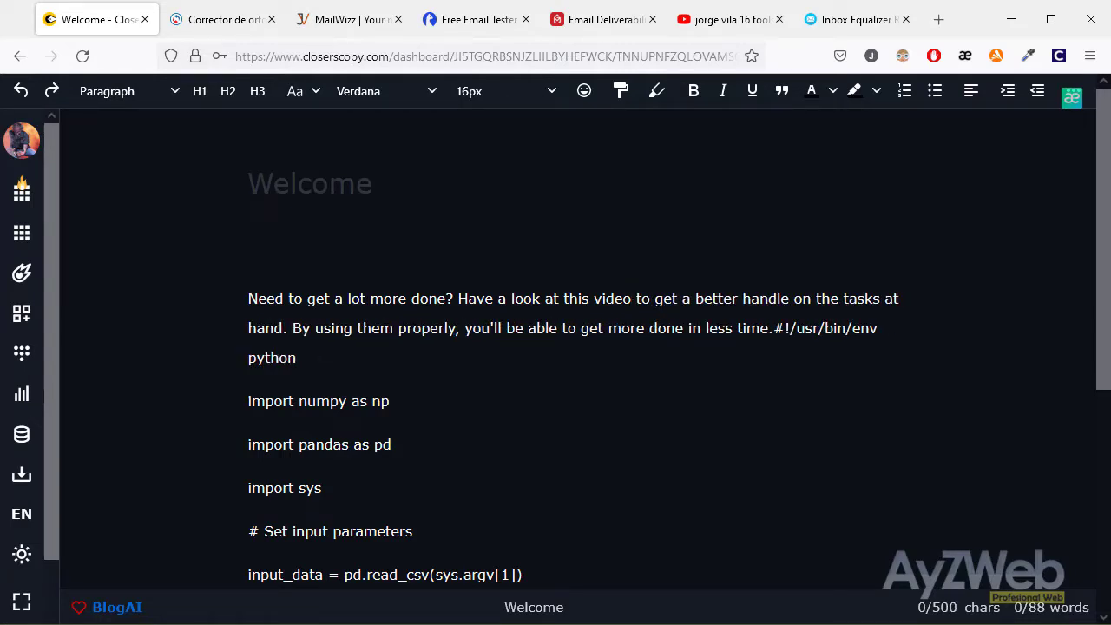
Delete all the Python code that follows "get more done in less time."
key(shift+Down)
key(shift+Down)
key(shift+Down)
key(shift+Down)
key(shift+Down)
key(shift+Down)
key(shift+Down)
key(shift+Down)
key(shift+Down)
key(shift+Down)
key(shift+Down)
key(shift+Down)
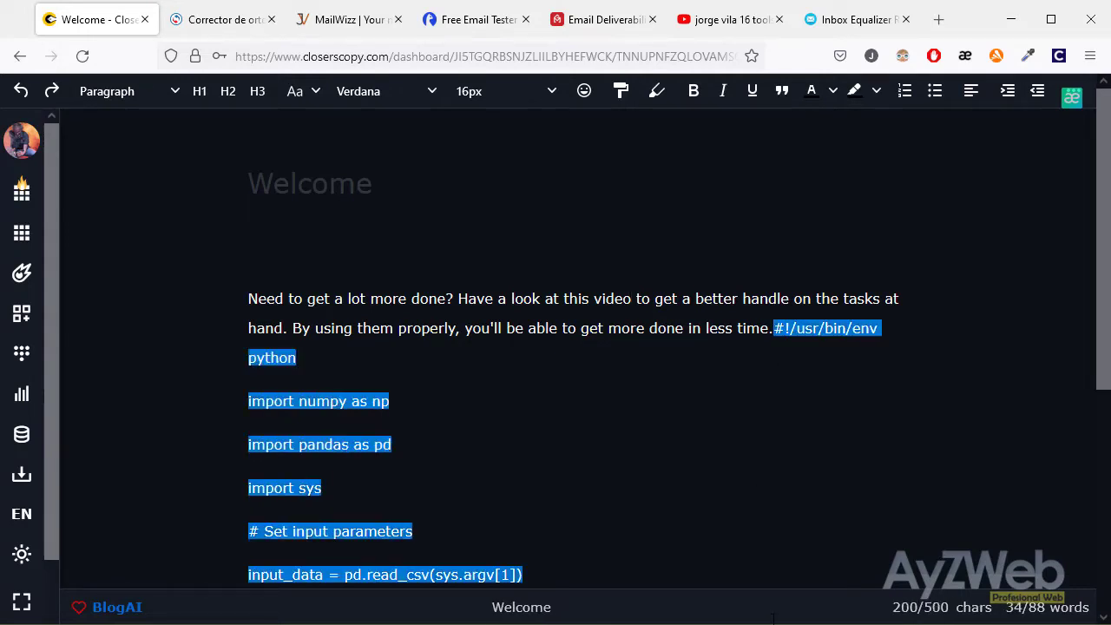
key(Delete)
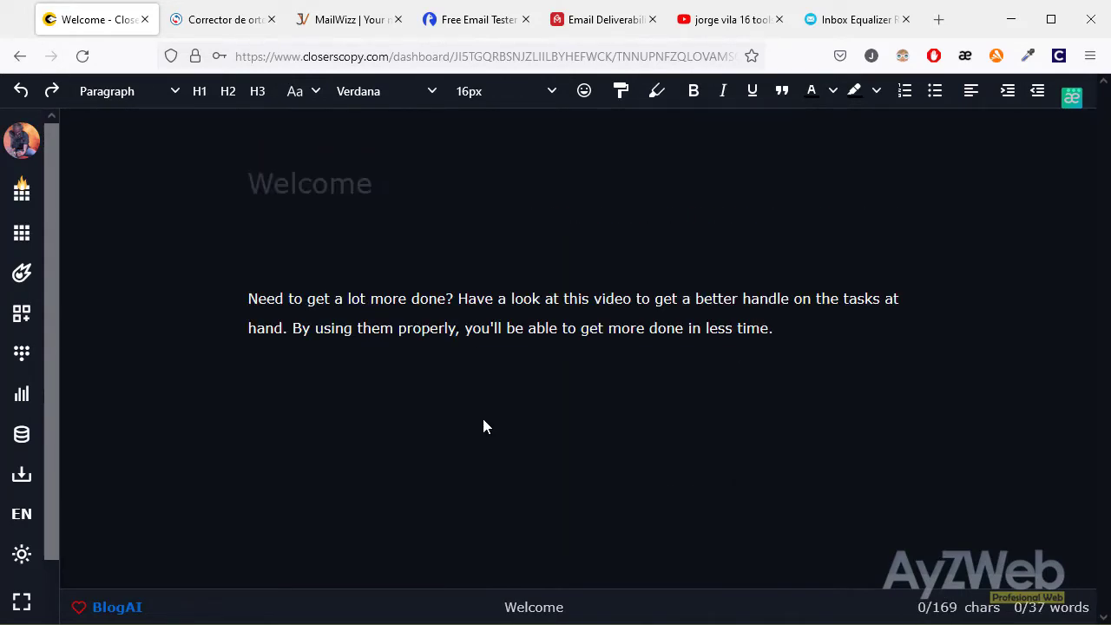
Add the greeting "Hi there;" above the paragraph, with a new line below it
key(Return)
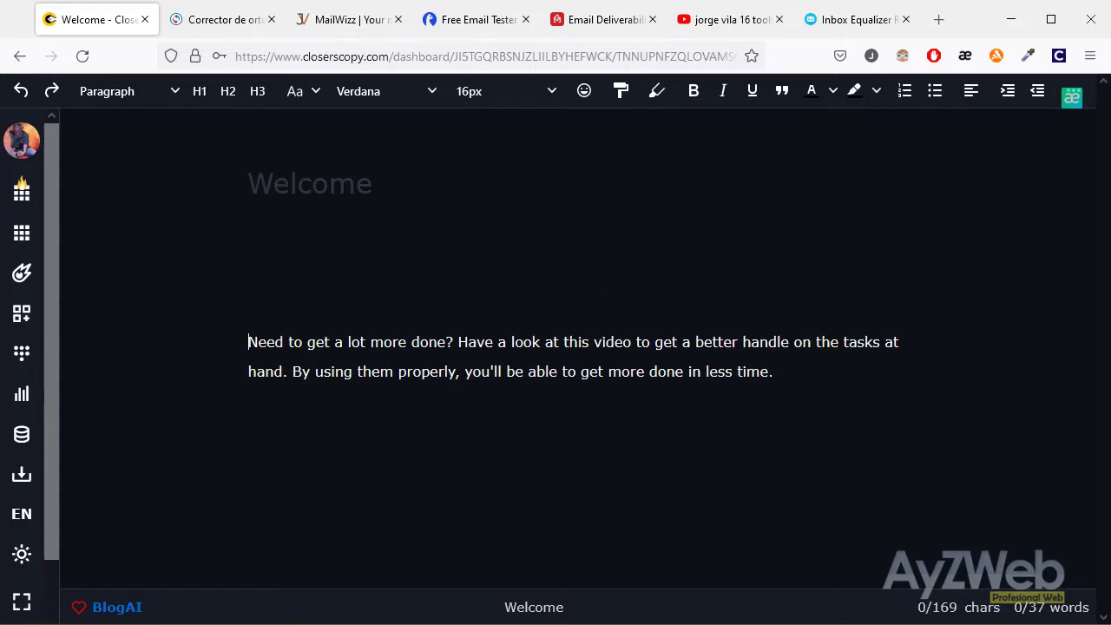
text(Hi there;)
key(Return)
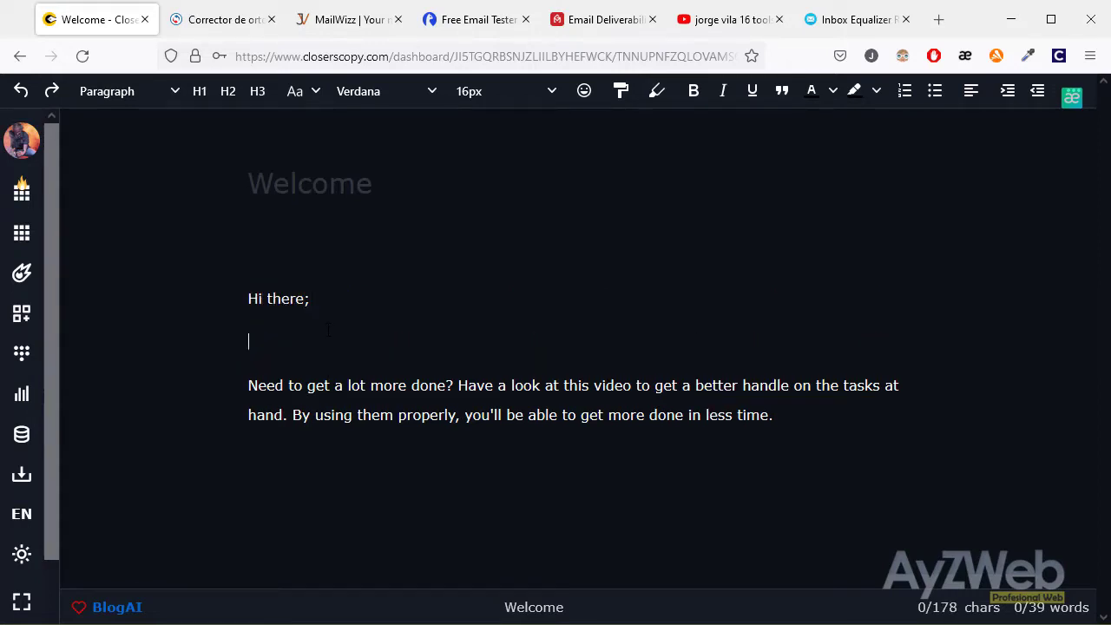
Write below the greeting "I've just published a video about my favourite 16 tools that I use in my day by day."
text(I've just published a video a)
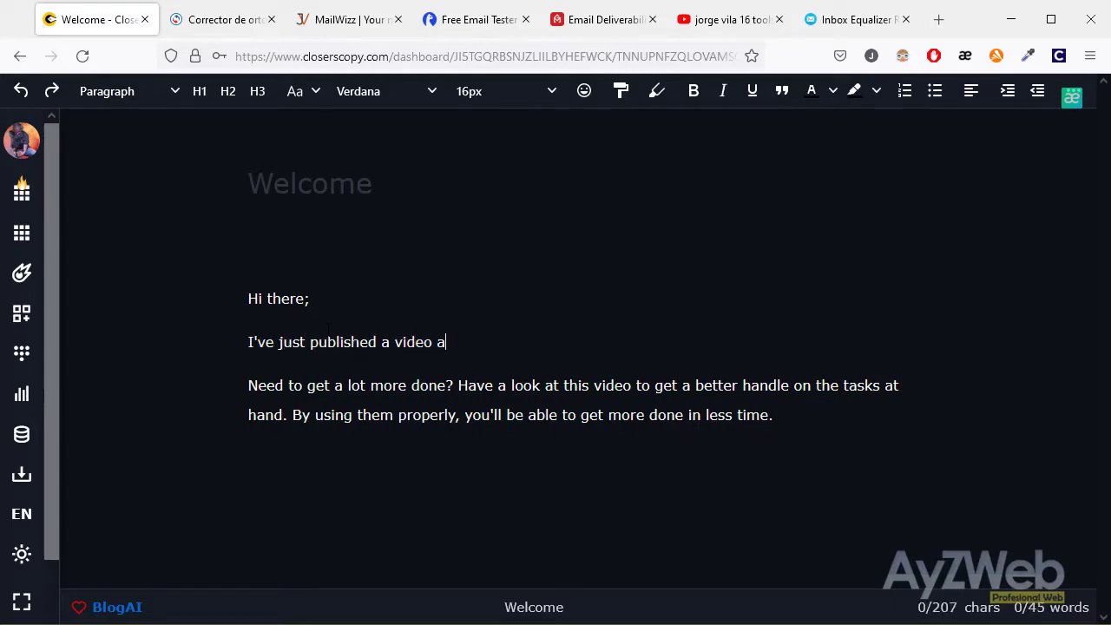
text(bout my fav)
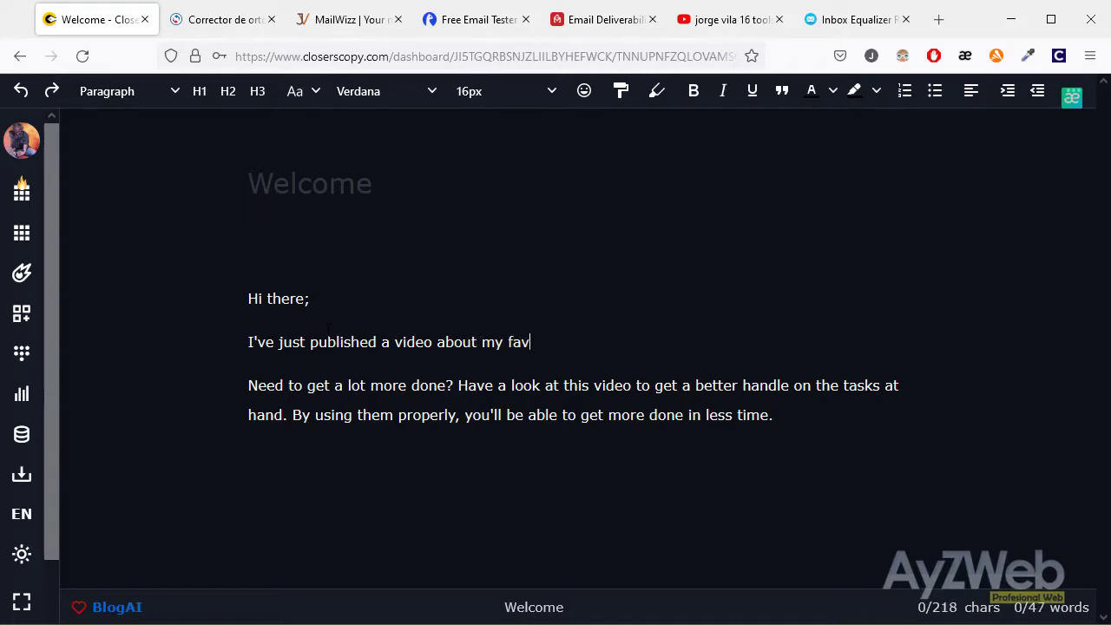
text(ourite 16 tool)
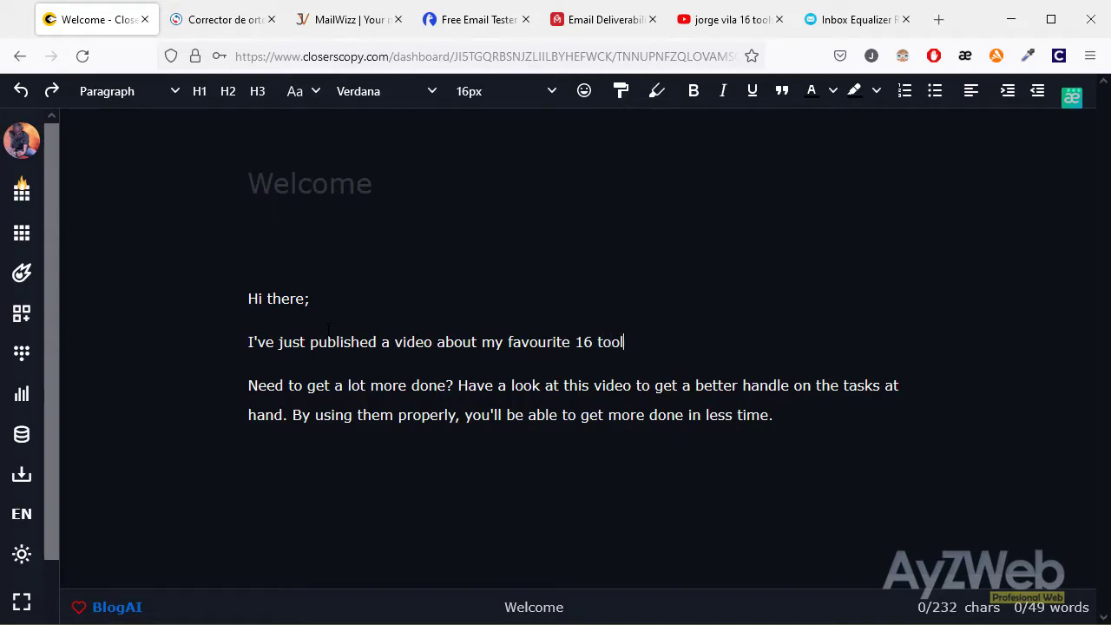
text(s that I use in m)
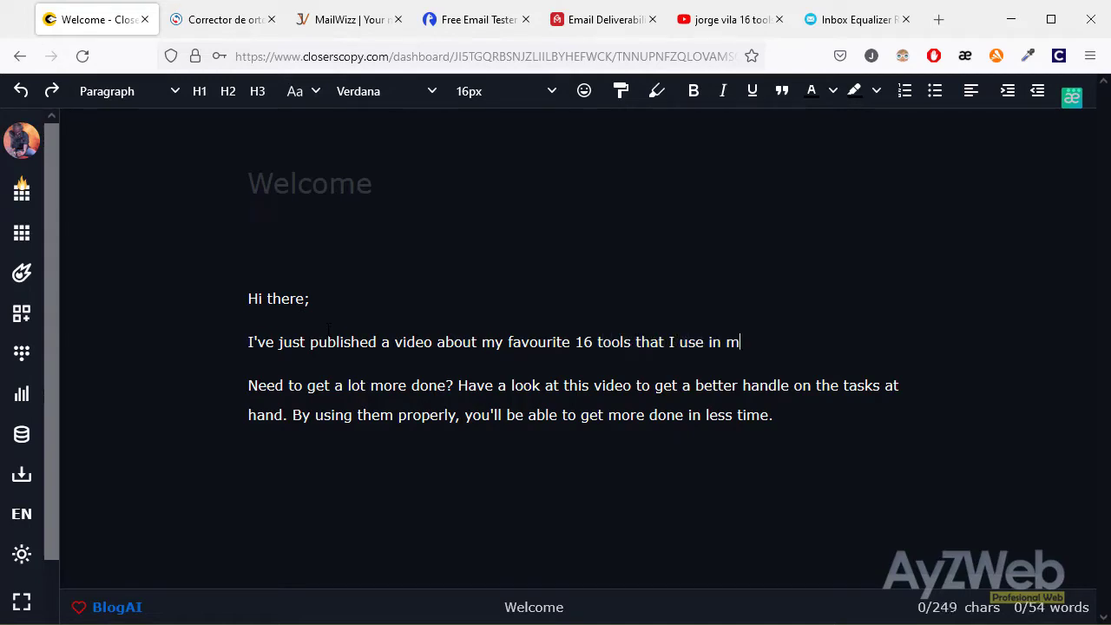
text(y day by day,)
key(BackSpace)
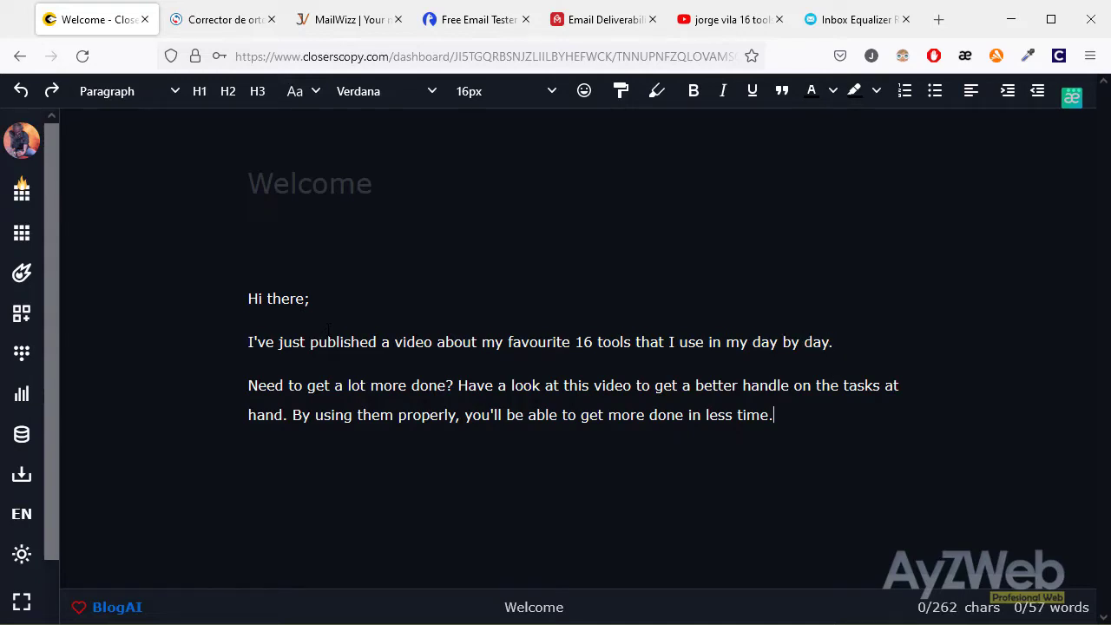
Reword the start of the next paragraph as "Do you need to get a lot more done?"
text(Do you)
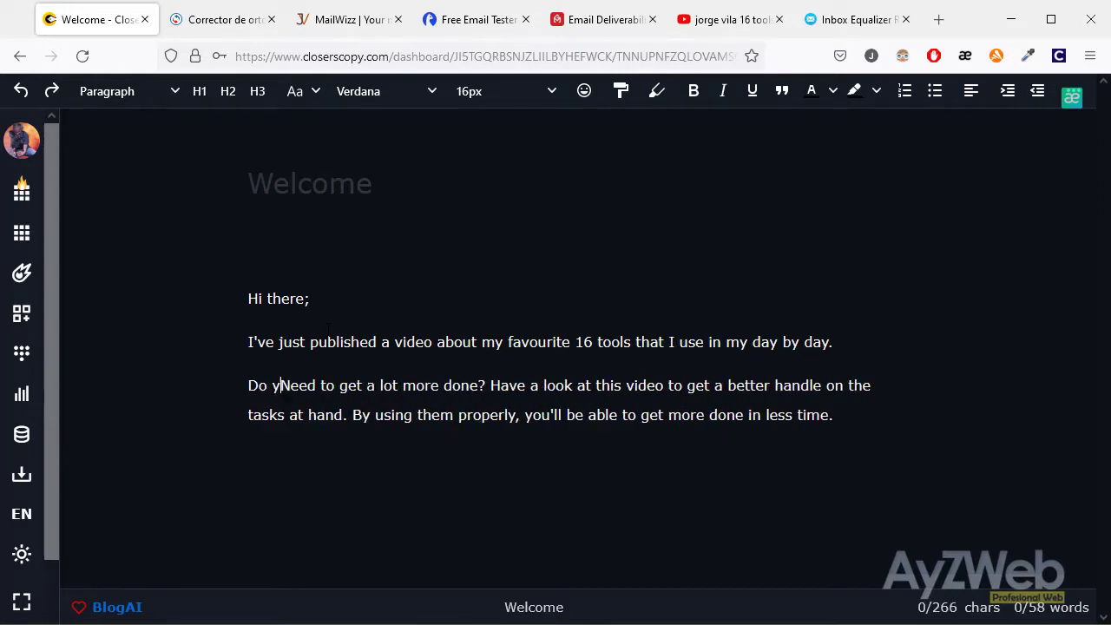
key(Delete)
text(n)
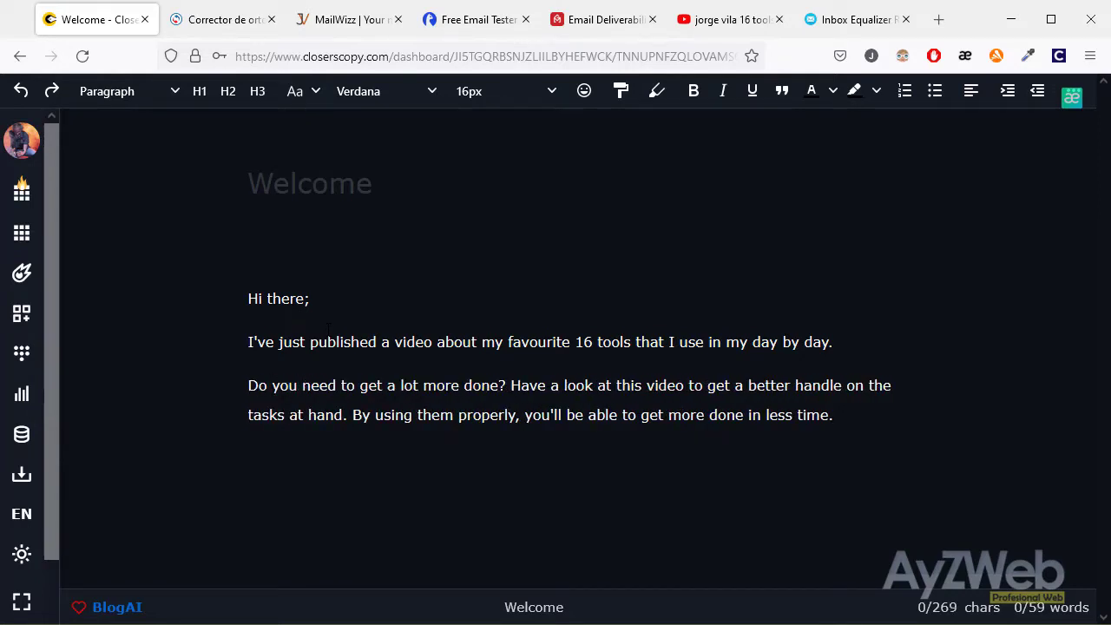
Start a new paragraph at the end with "I know there's a lot of info about this, and a lot of people that actually"
click(401, 384)
key(Return)
text(I know there's a lo)
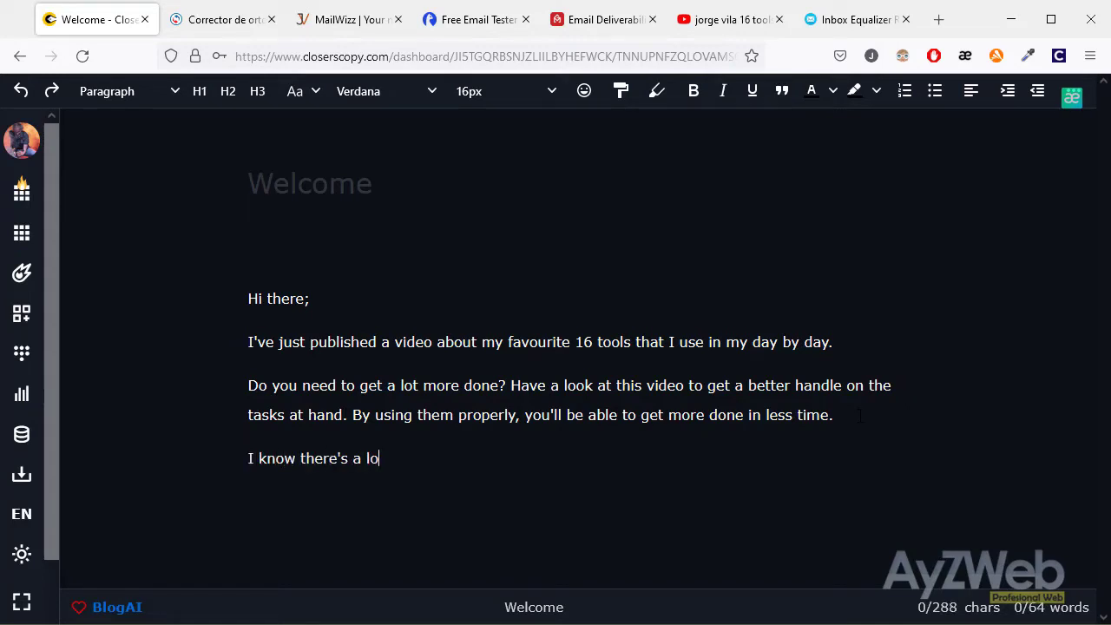
text(t of info about this, and a lot of prople)
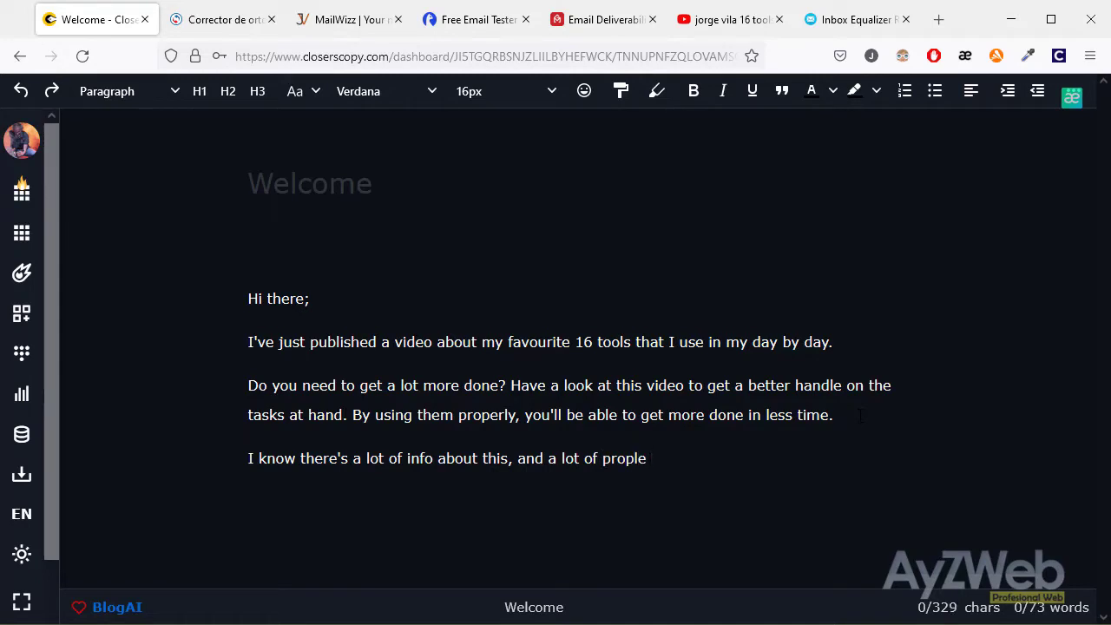
key(Delete)
text(e)
key(End)
text(that actually)
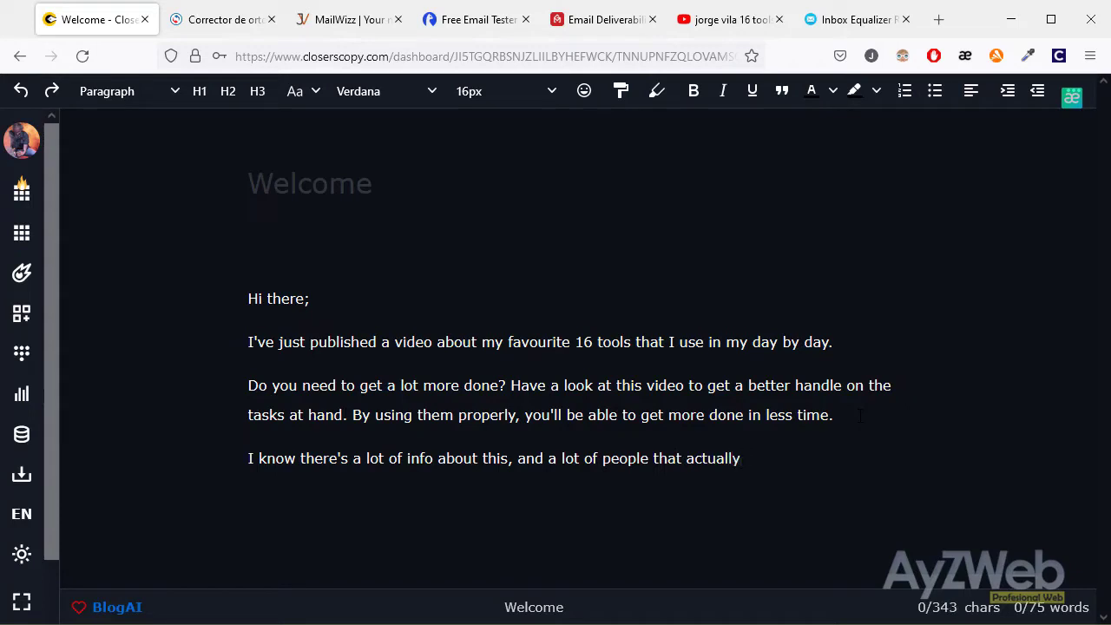
Continue the new paragraph with "do videos about stuff that they"
text(u do vuideos)
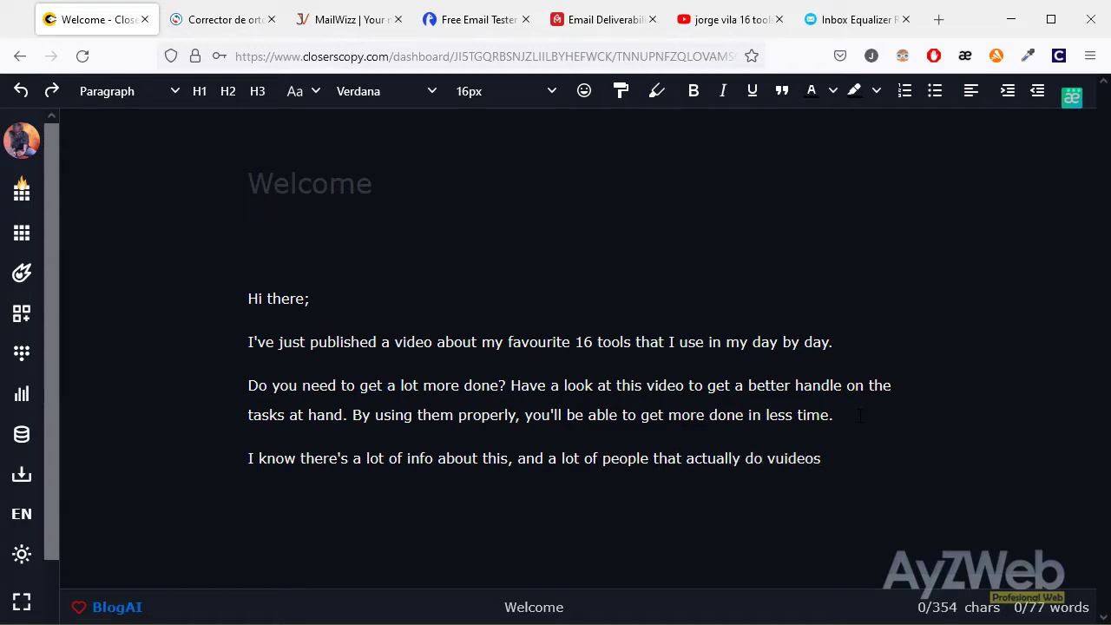
key(BackSpace)
key(BackSpace)
key(BackSpace)
key(BackSpace)
key(BackSpace)
key(BackSpace)
text(ideos about s)
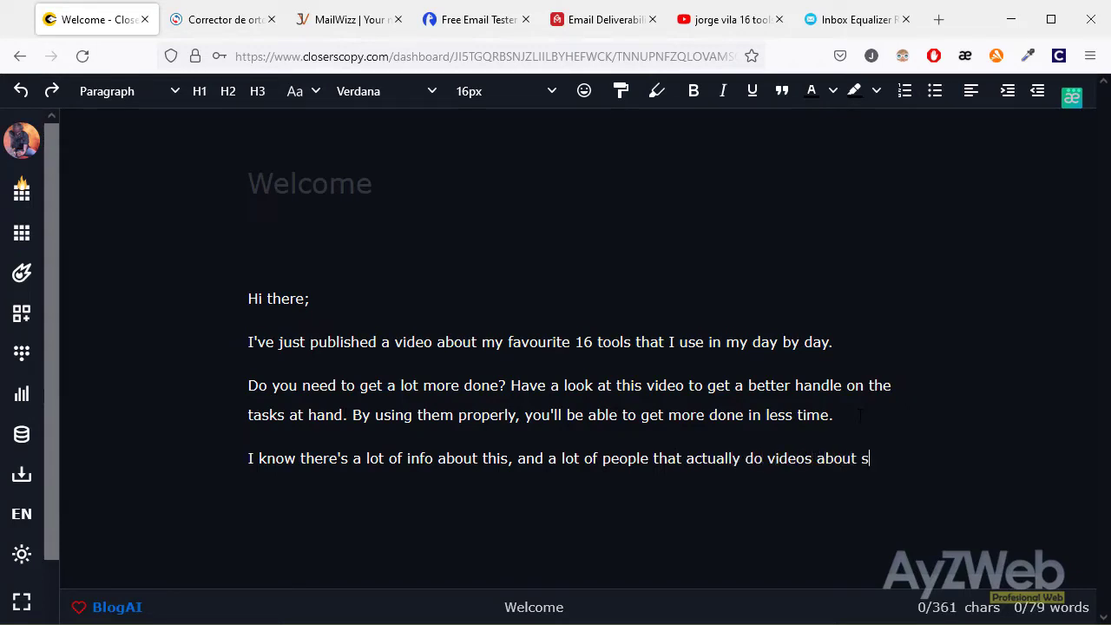
text(tuff that they )
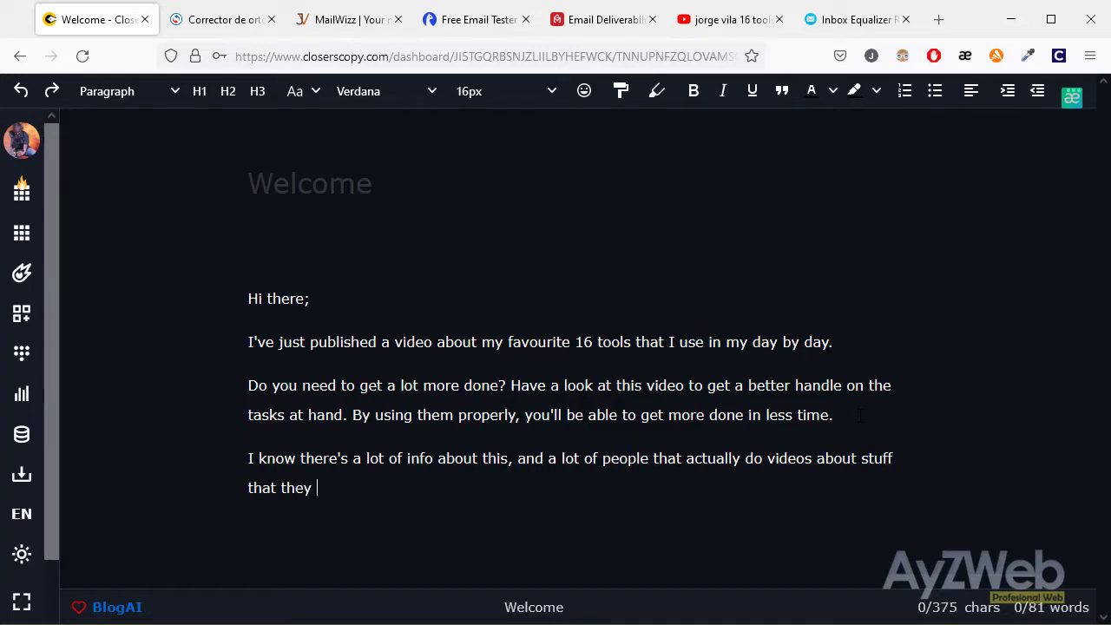
Continue the sentence with "don't actually use, but in this case, I can tell you this has save me lots of time"
text(don't actuall)
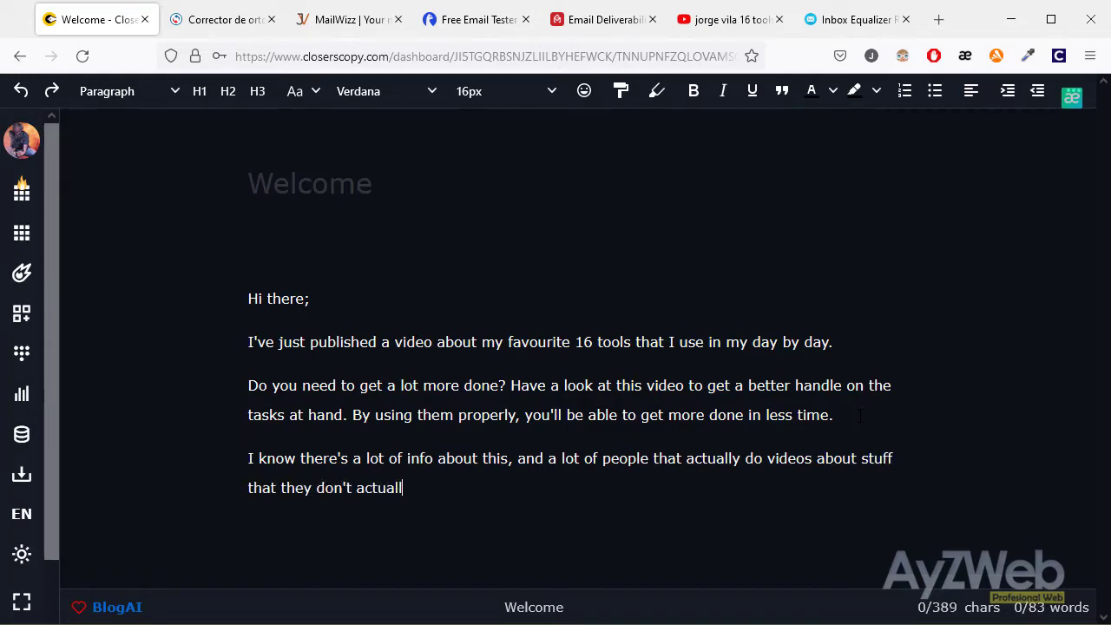
text(y yse,)
key(BackSpace)
text(use, but in this ca)
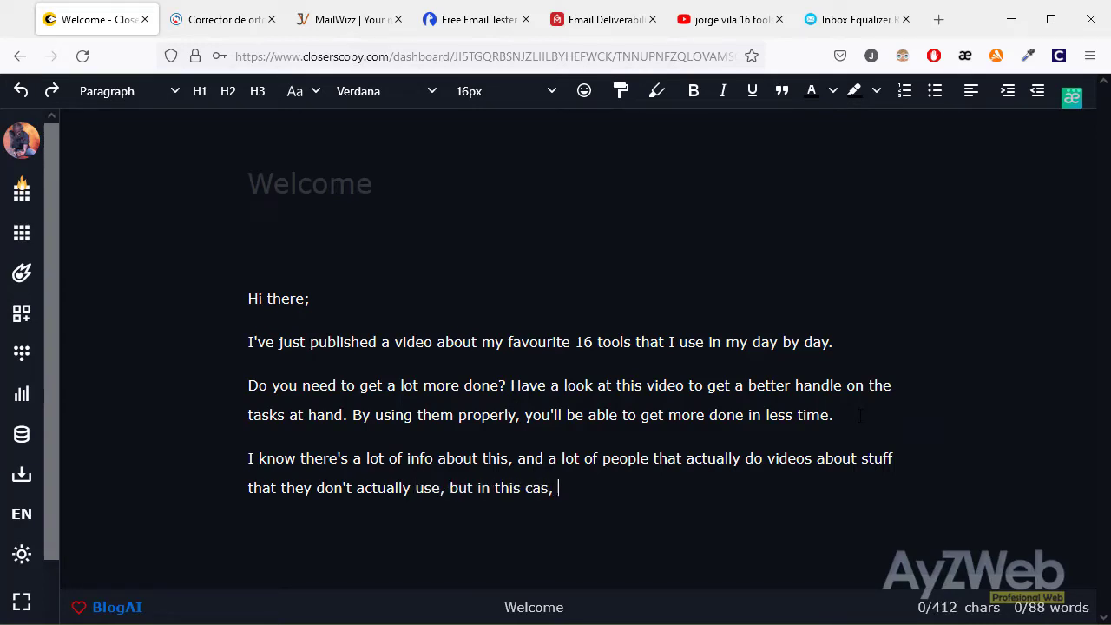
text(se, I can tell you this has save me lots of time)
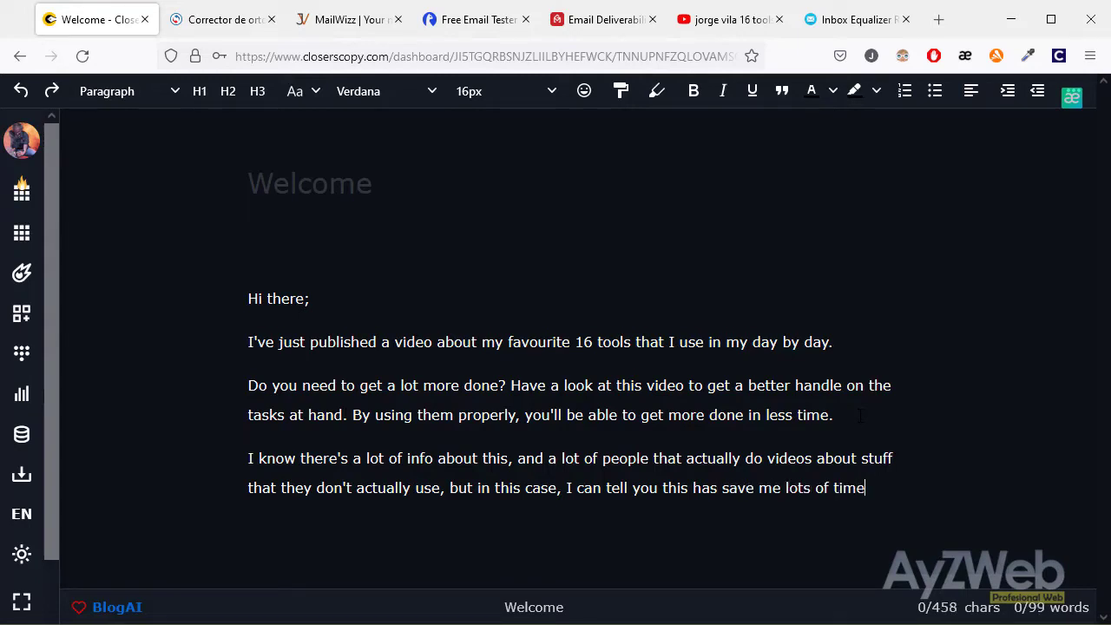
Finish the paragraph with "and I really recommend to have a look at it"
text( and I)
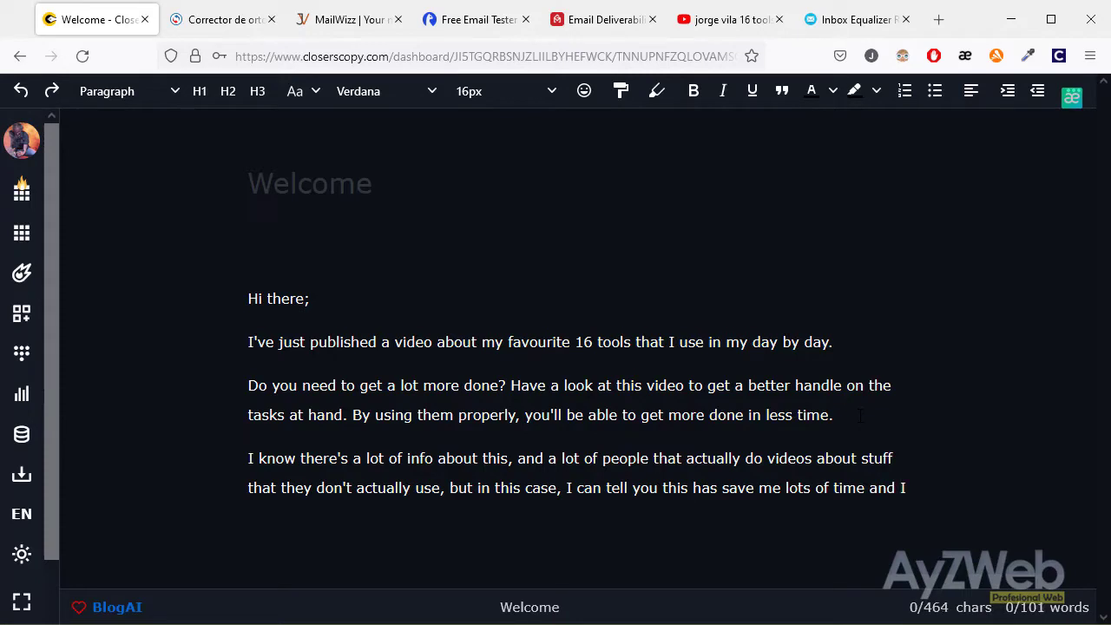
text( really rec)
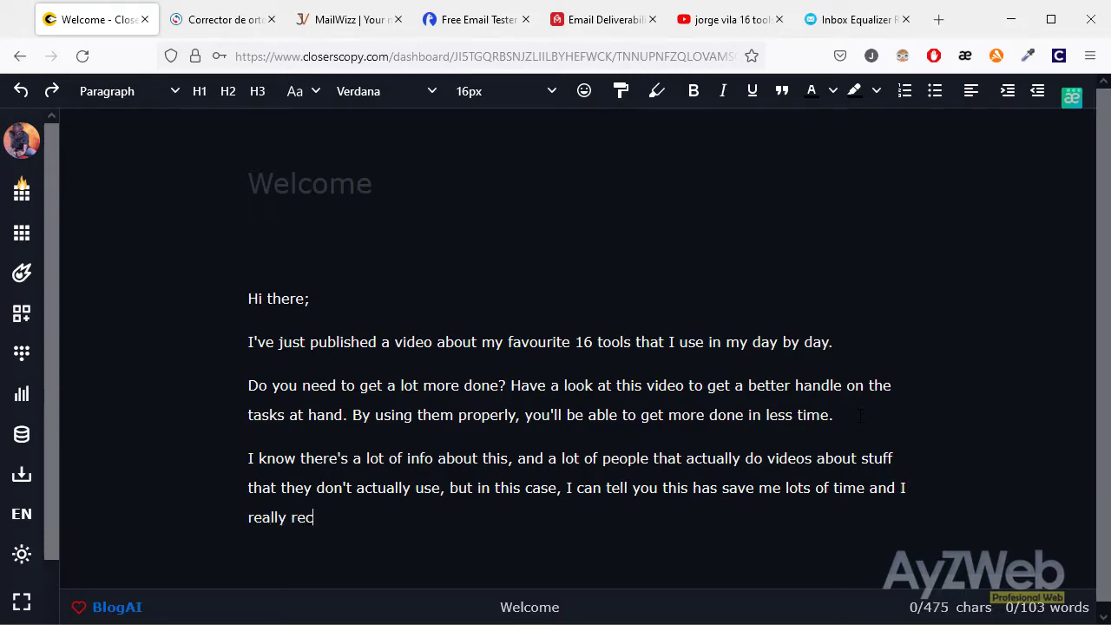
text(ommend to )
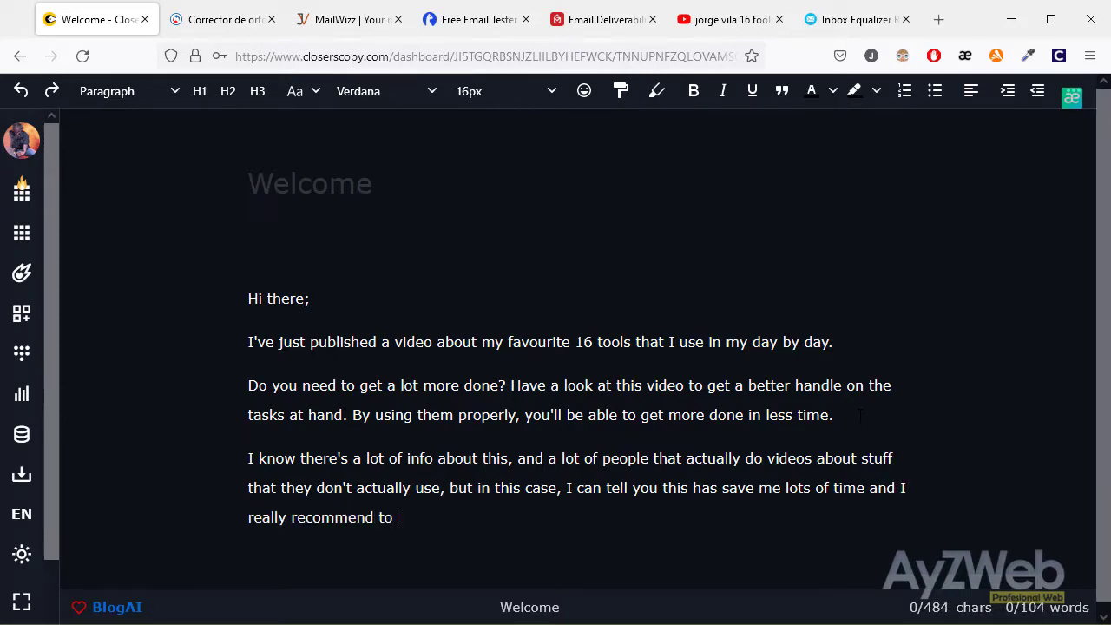
text(have a look at uit)
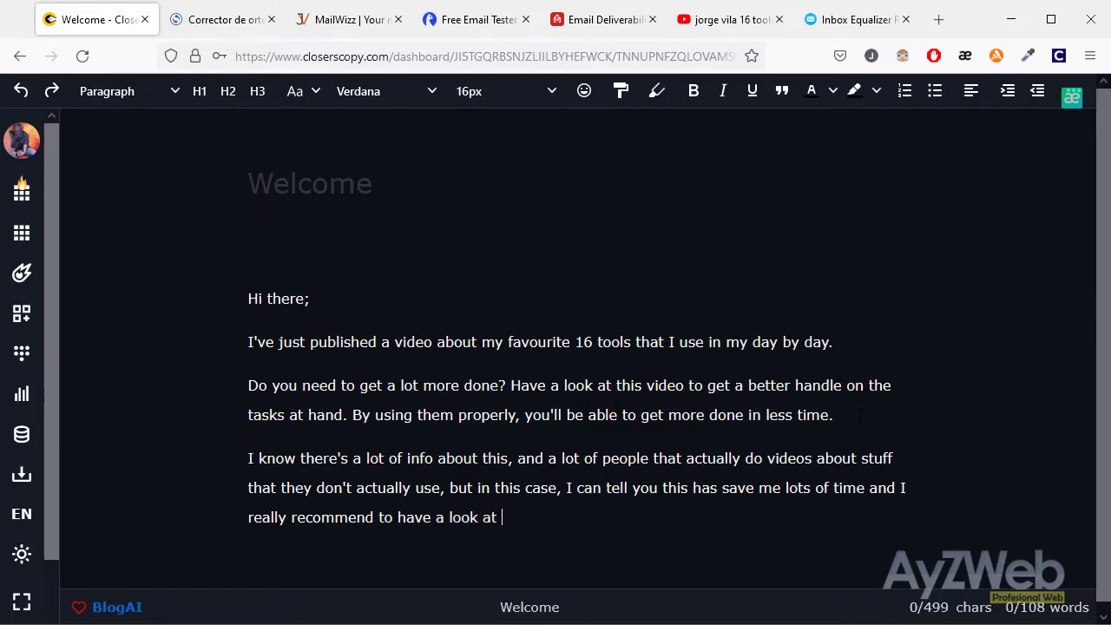
key(BackSpace)
text(it)
Insert a line below the greeting reading "Struggling with your time and the spilled time using thwe wrong tools?"
key(Return)
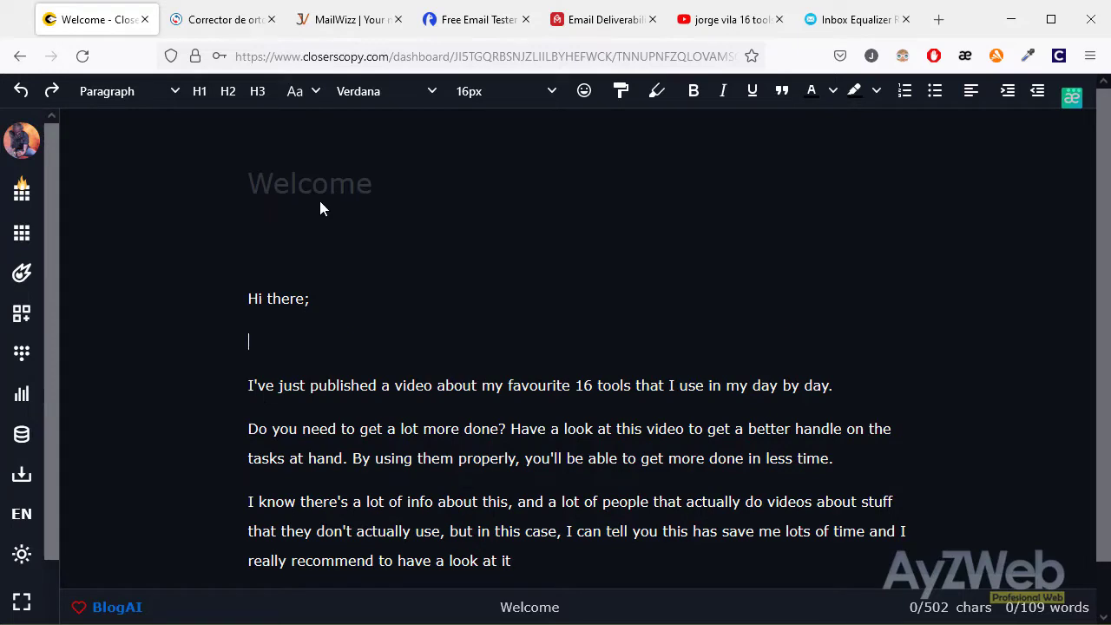
text(Struggling with )
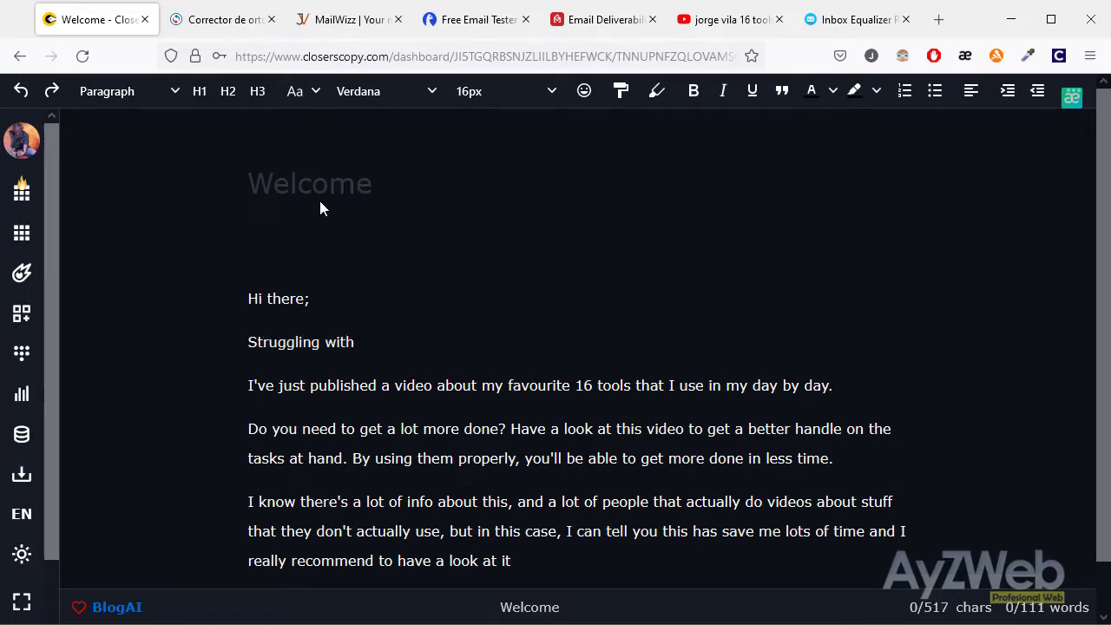
text(your time and the spilled time)
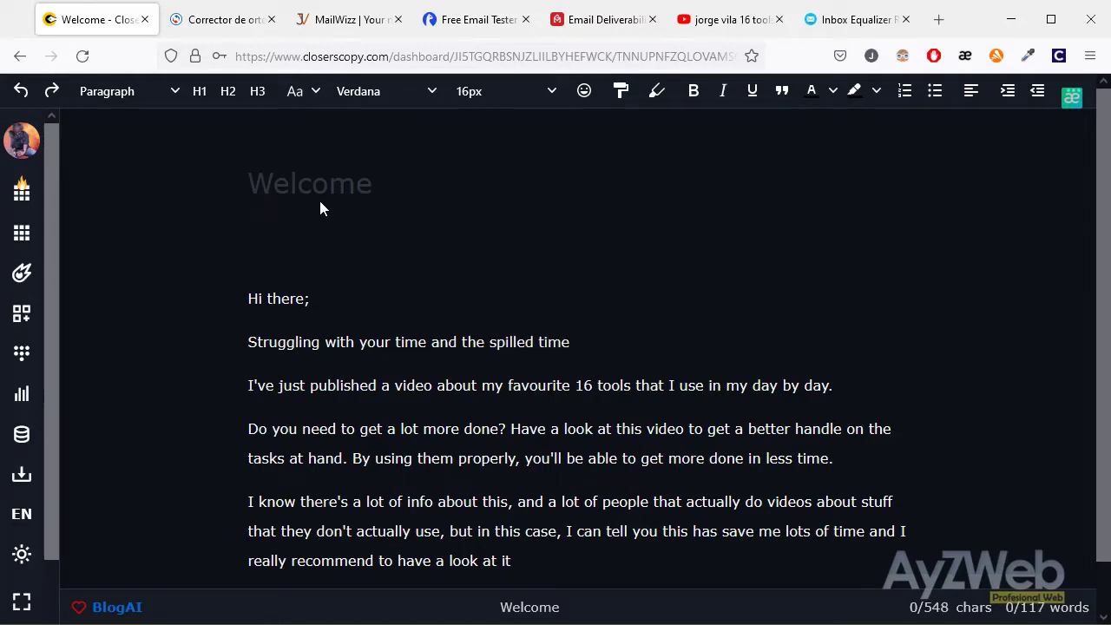
text( using thwe wrong tools?)
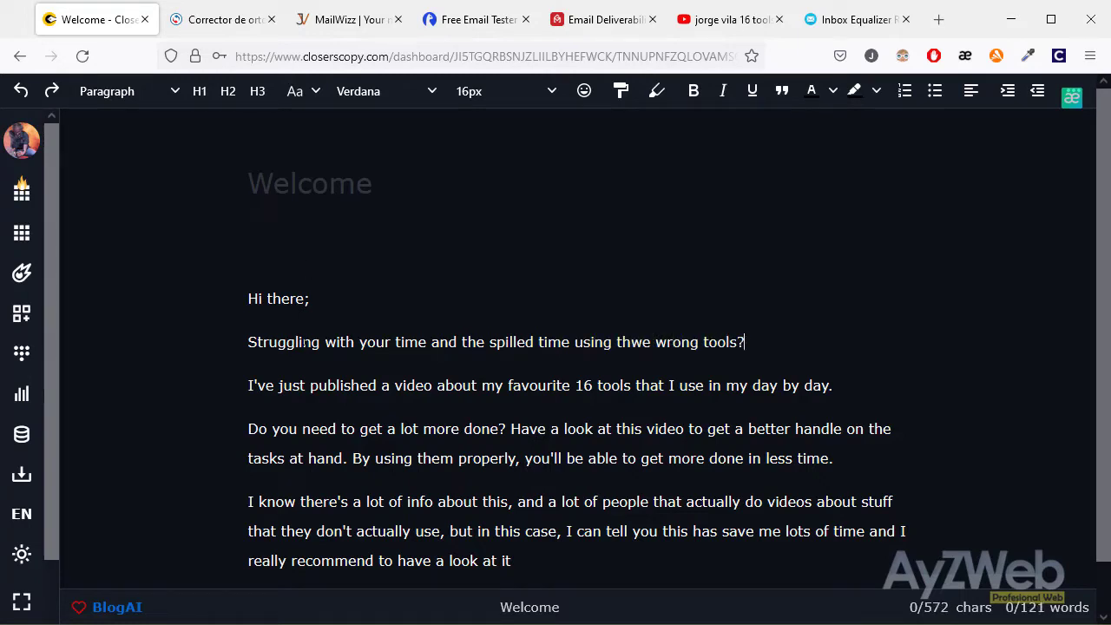
Add the line "This is the direct access to my video:" at the end of the email
drag(281, 385, 752, 386)
click(753, 385)
scroll(573, 391, down, 2)
text(This is the )
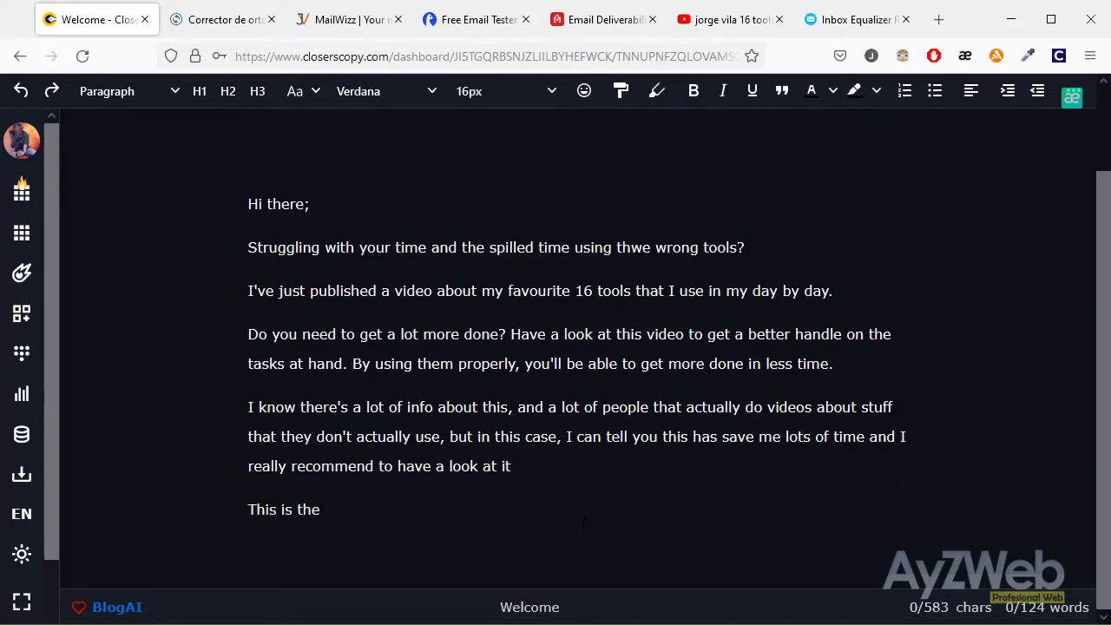
text(direct acce)
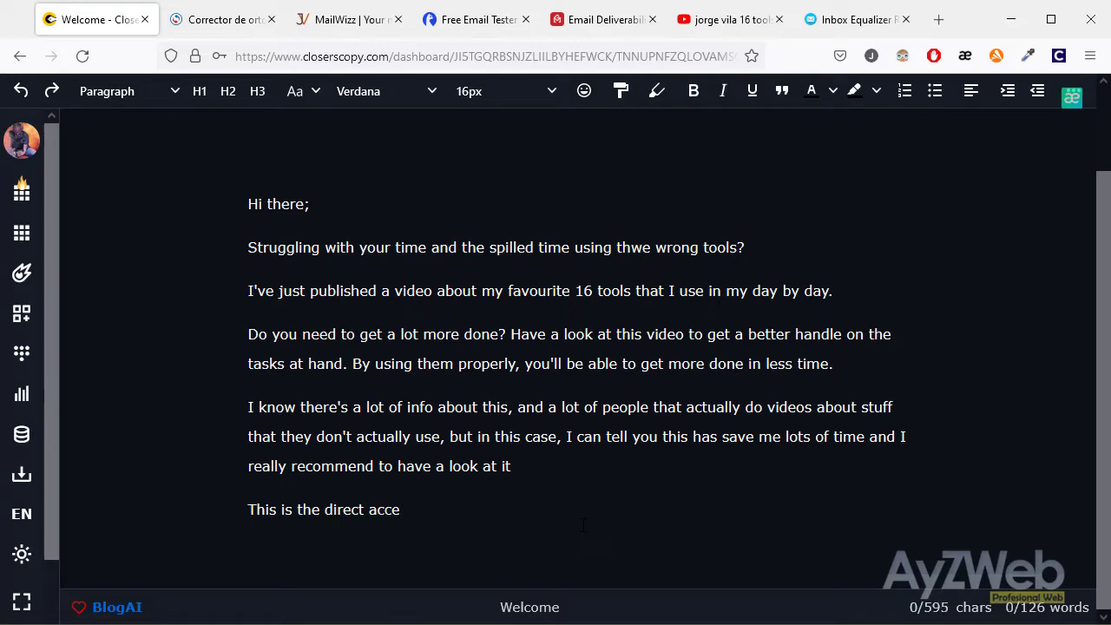
text(ss to my video:)
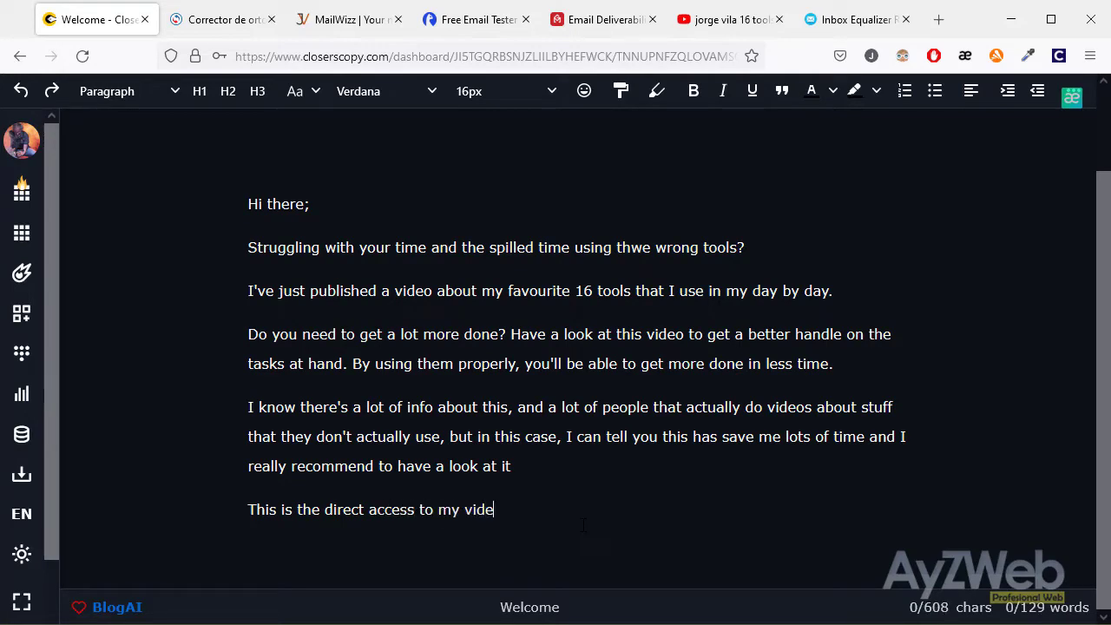
Copy the link of the YouTube video about 16 online tools and paste it on its own line below the direct access text
click(732, 24)
right_click(521, 201)
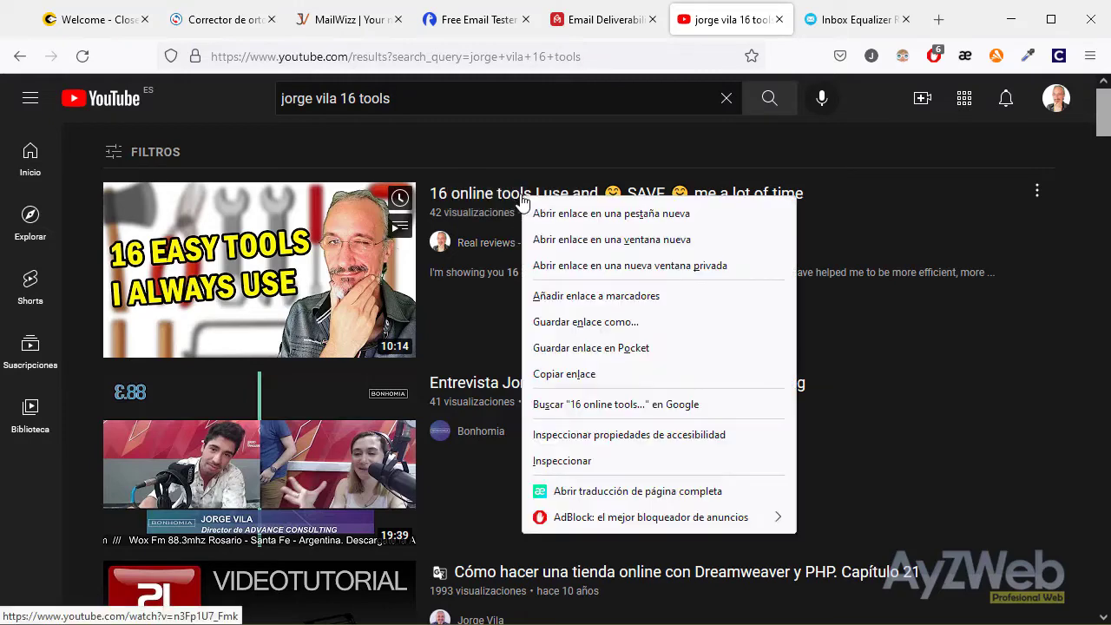
click(580, 374)
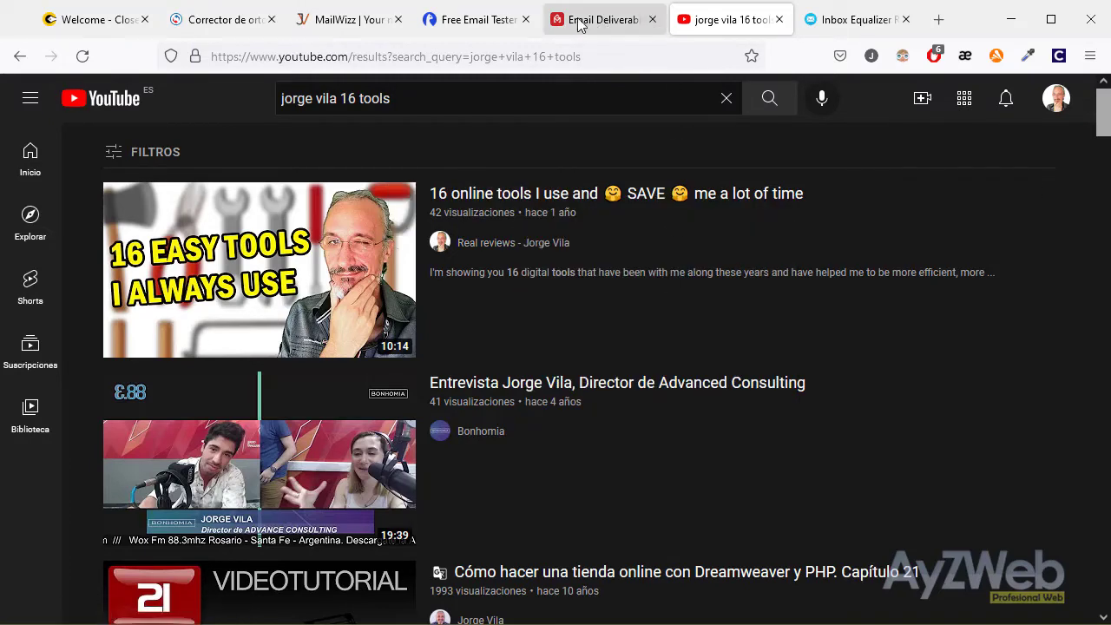
click(346, 28)
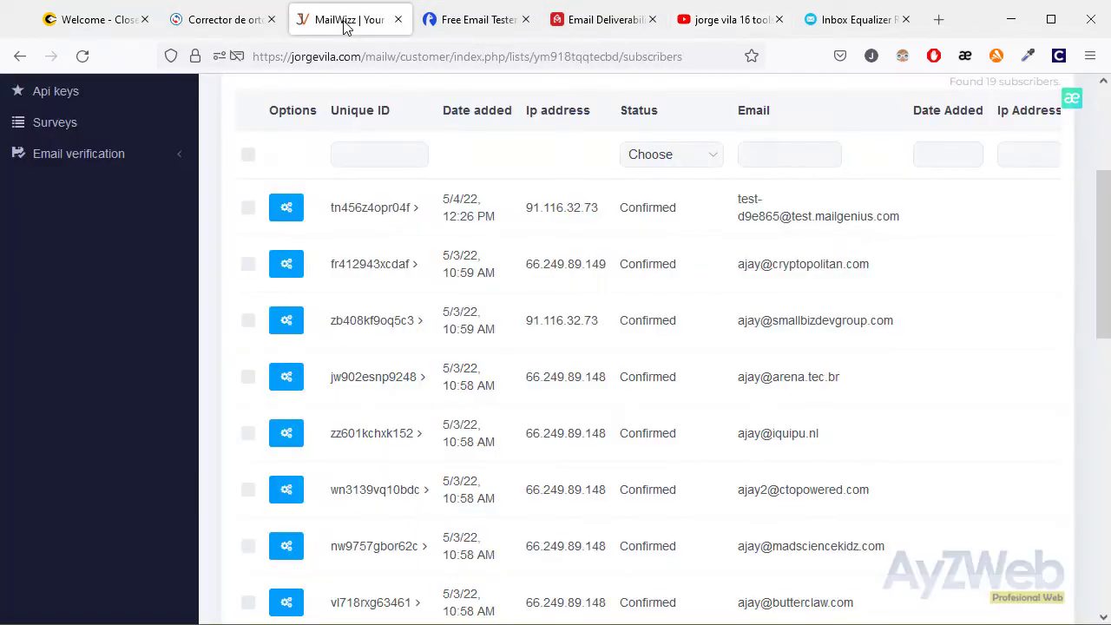
click(108, 26)
key(ctrl+v)
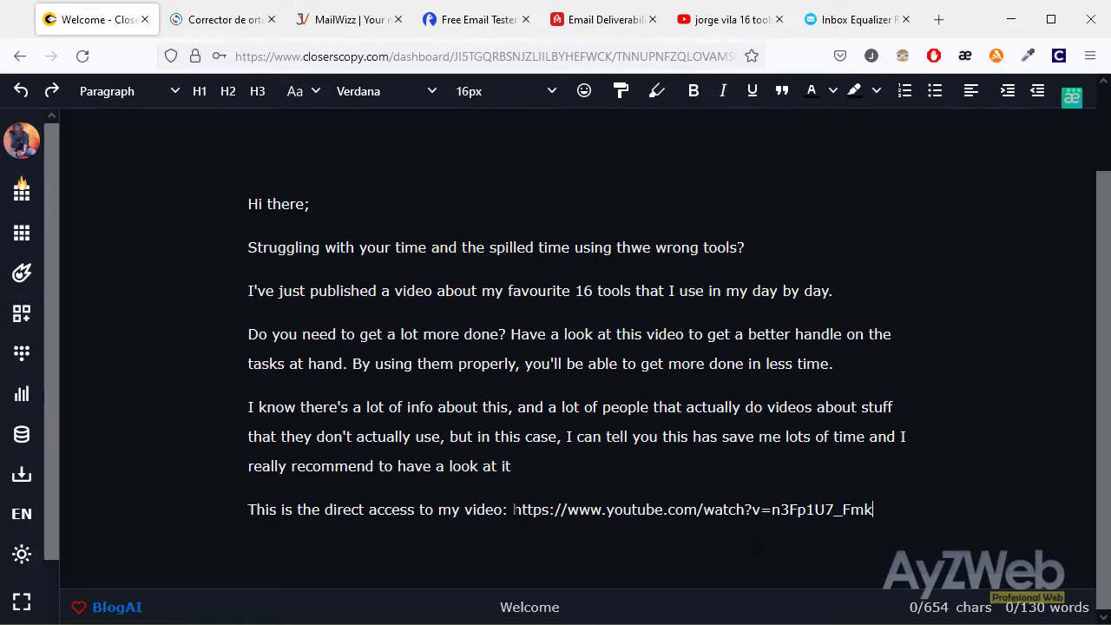
key(Return)
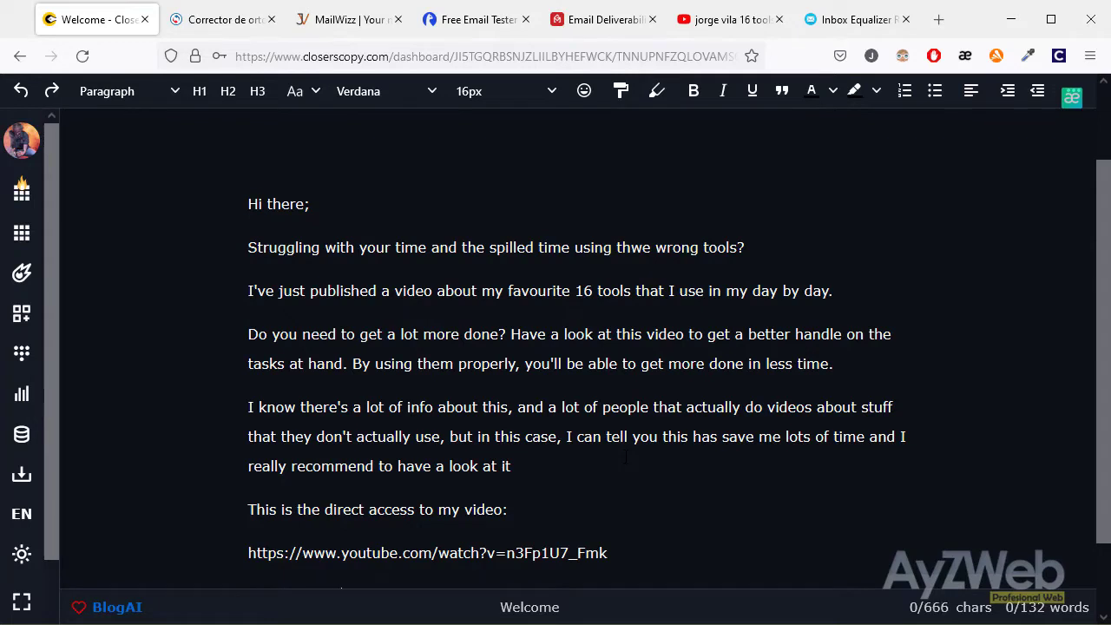
Close the email with "Best regards, see you next week" and the sender's first name, and review the text
text(to seeit)
scroll(626, 457, down, 2)
key(Return)
text(Jorge)
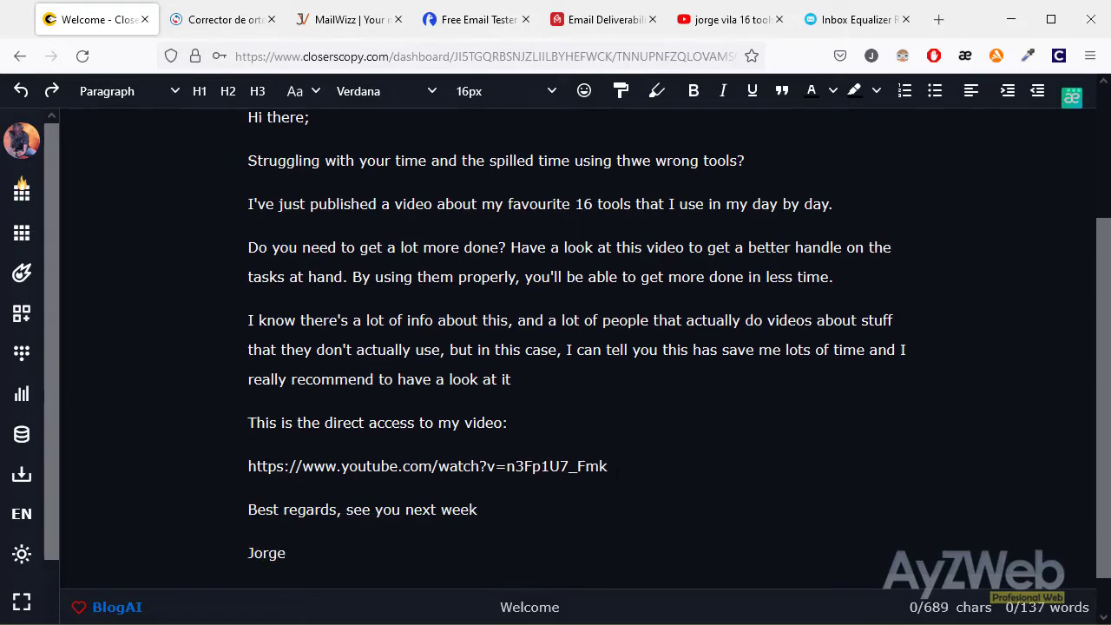
scroll(610, 470, up, 4)
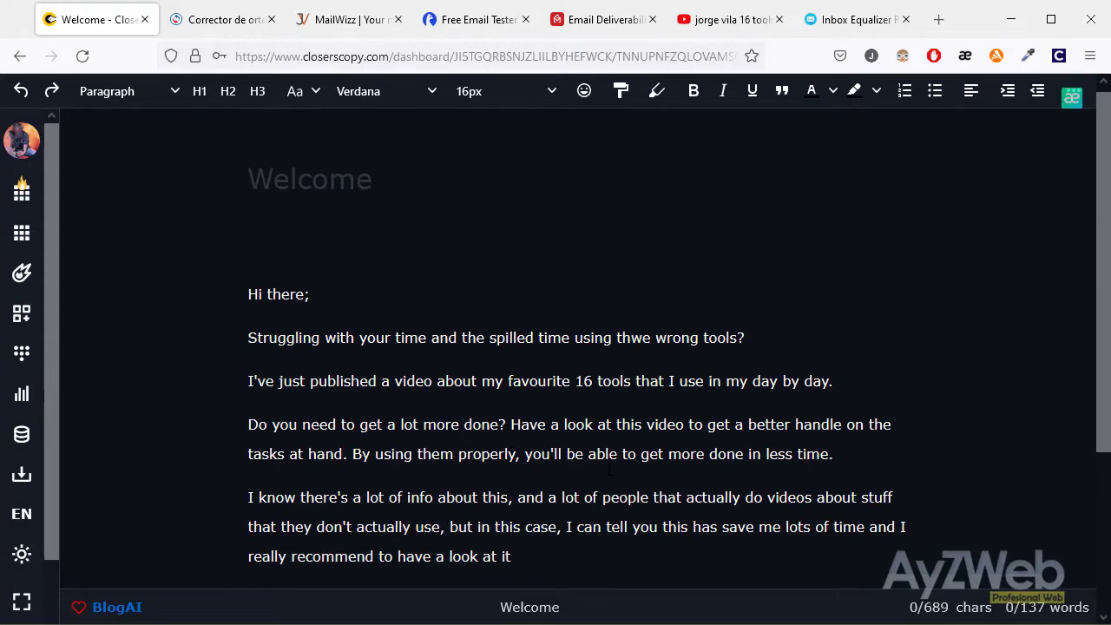
scroll(610, 470, down, 4)
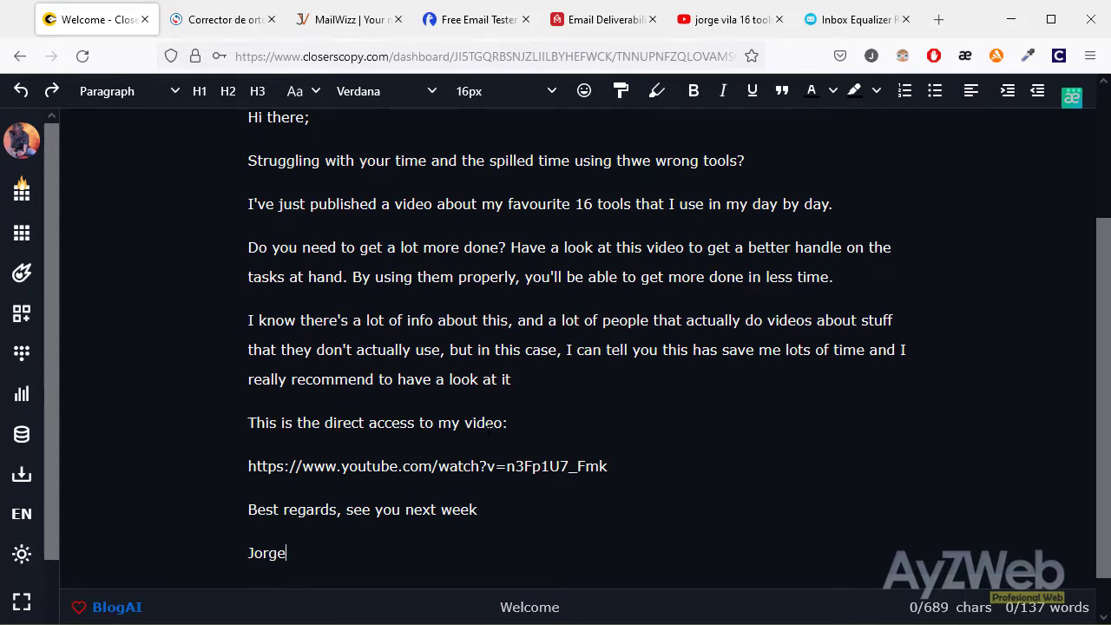
drag(608, 466, 248, 466)
Switch to MailWizz and open the list of all campaigns
click(335, 20)
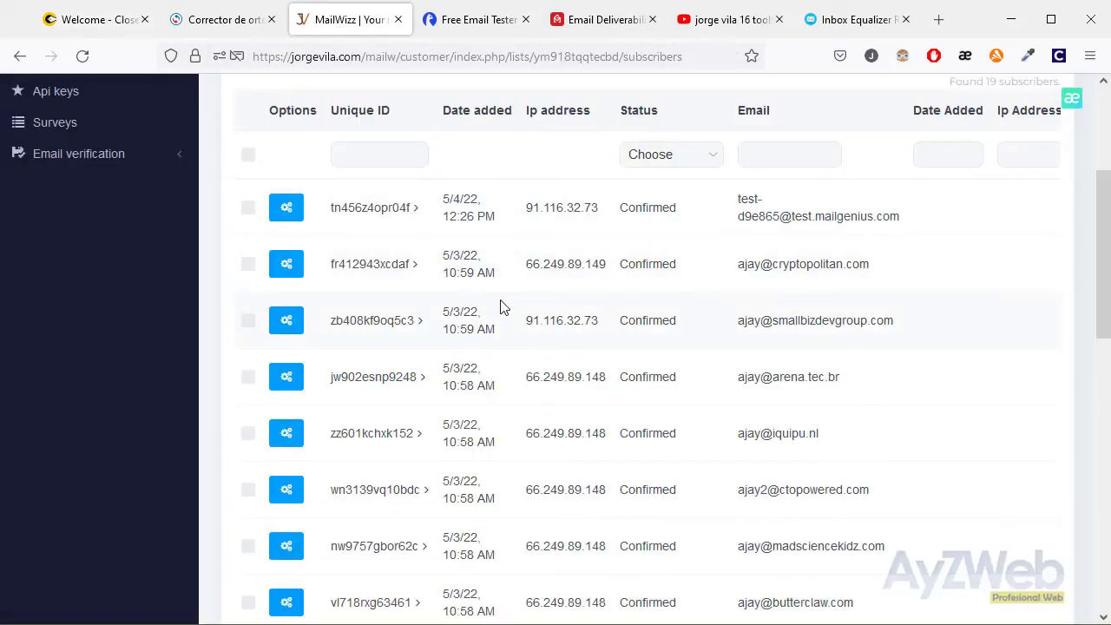
scroll(500, 307, up, 5)
click(84, 274)
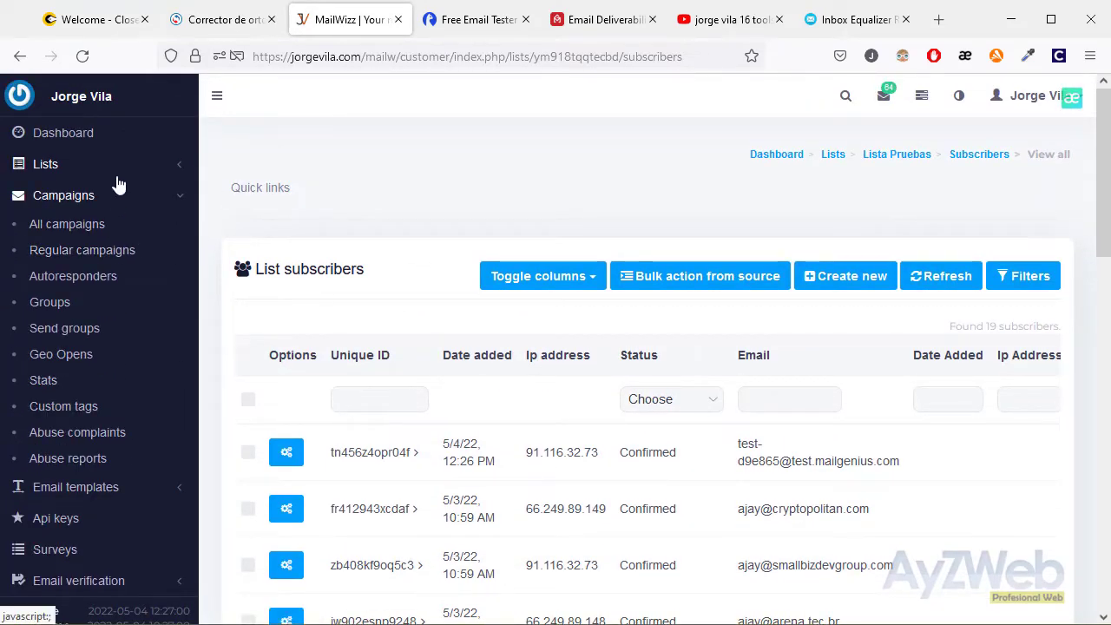
click(84, 232)
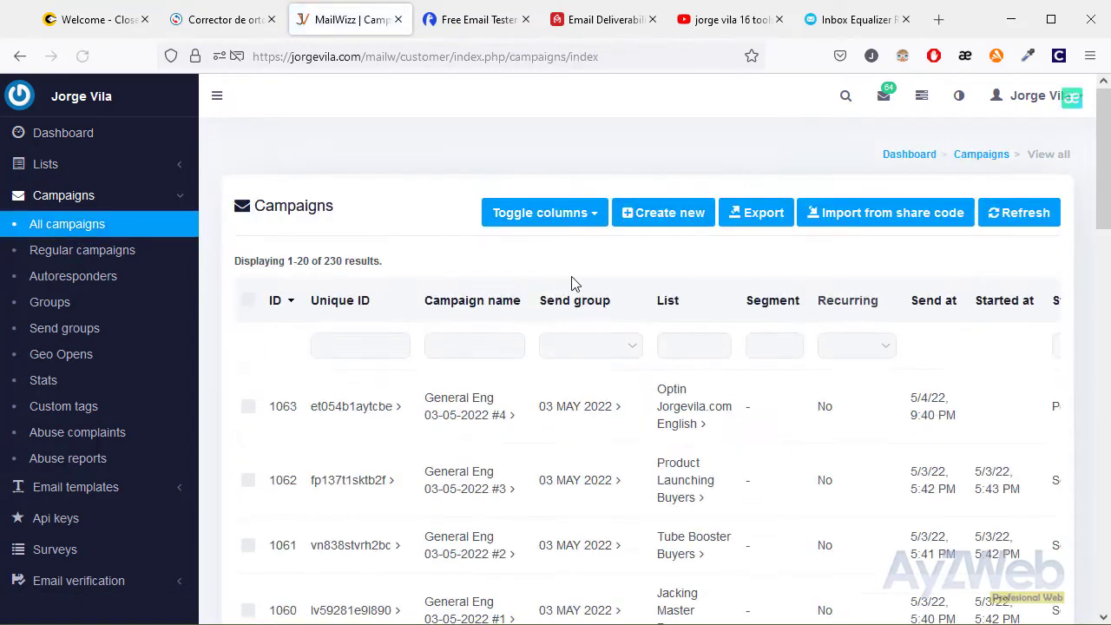
scroll(572, 284, down, 6)
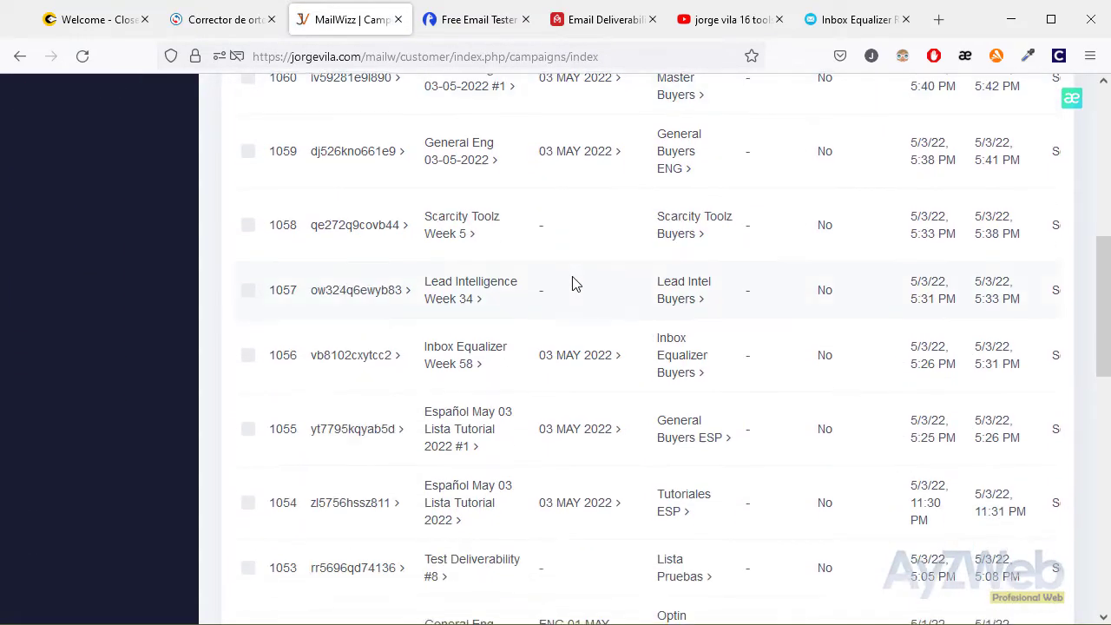
scroll(572, 284, down, 3)
scroll(576, 330, up, 10)
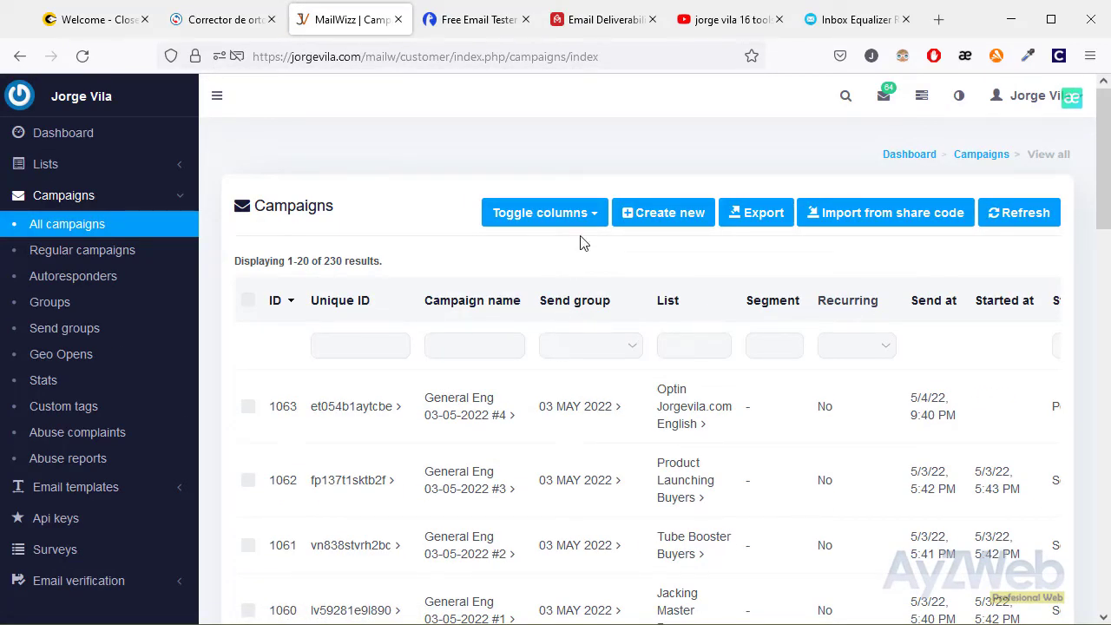
Create a new campaign of the regular type and name it "Test Video Deliverability"
click(671, 219)
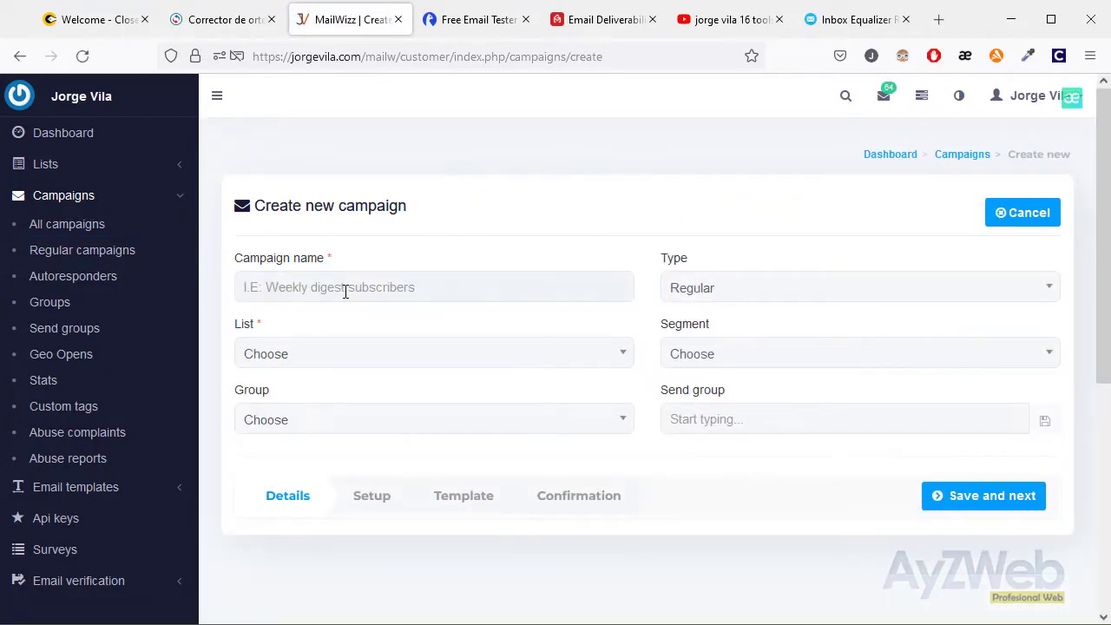
click(346, 291)
text(prue)
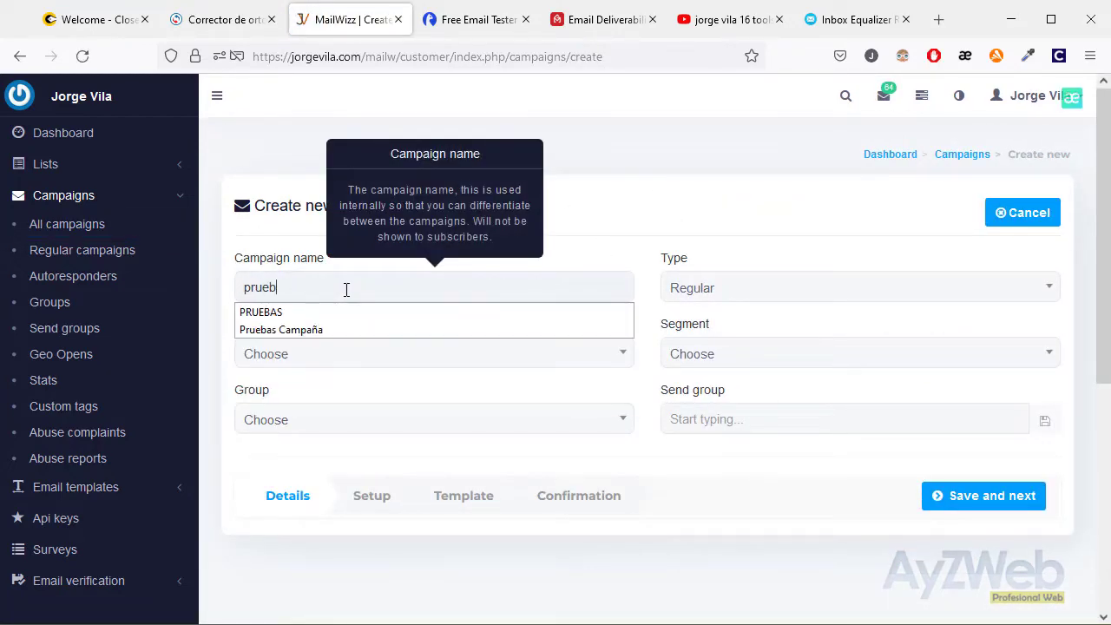
text(b)
key(ctrl+a)
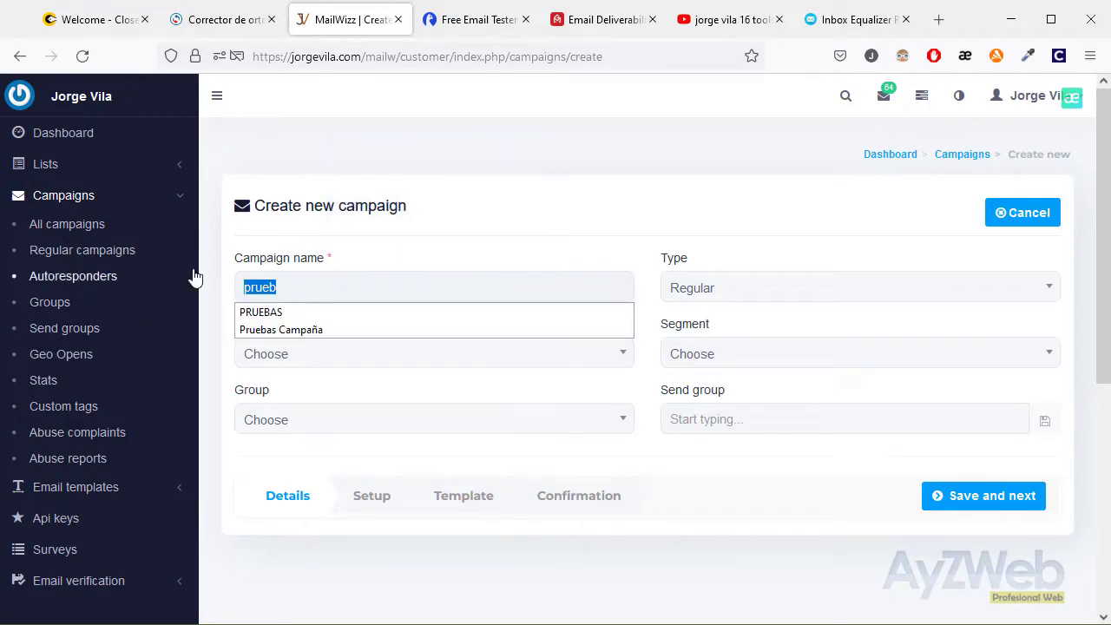
text(Test Video Deliverability)
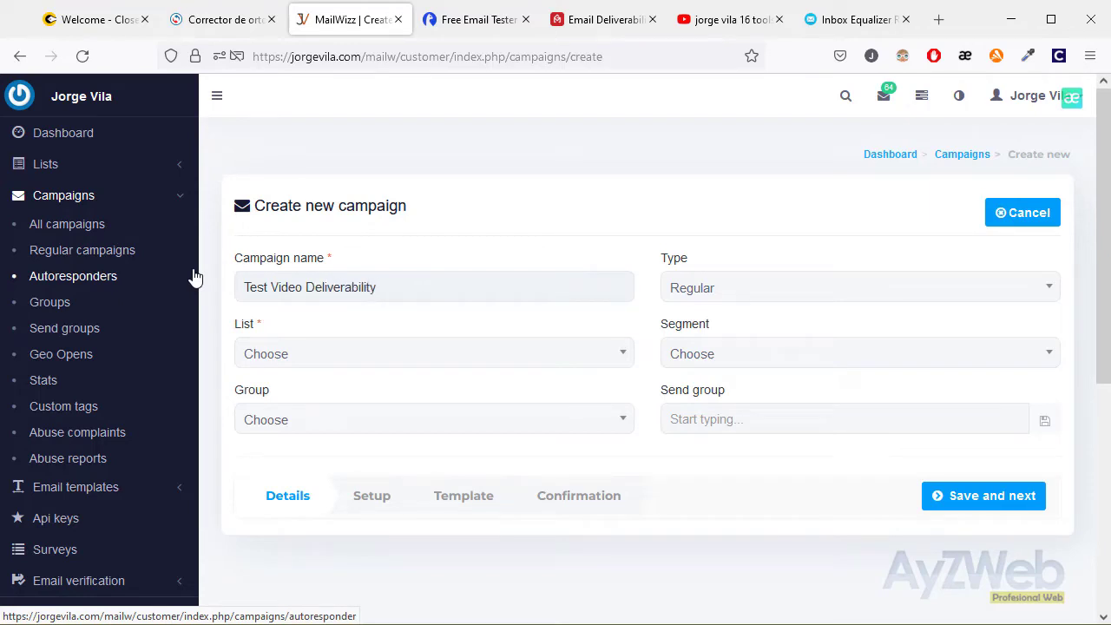
Assign the "Lista Pruebas" list to the campaign and save the details to continue to the campaign setup
click(426, 363)
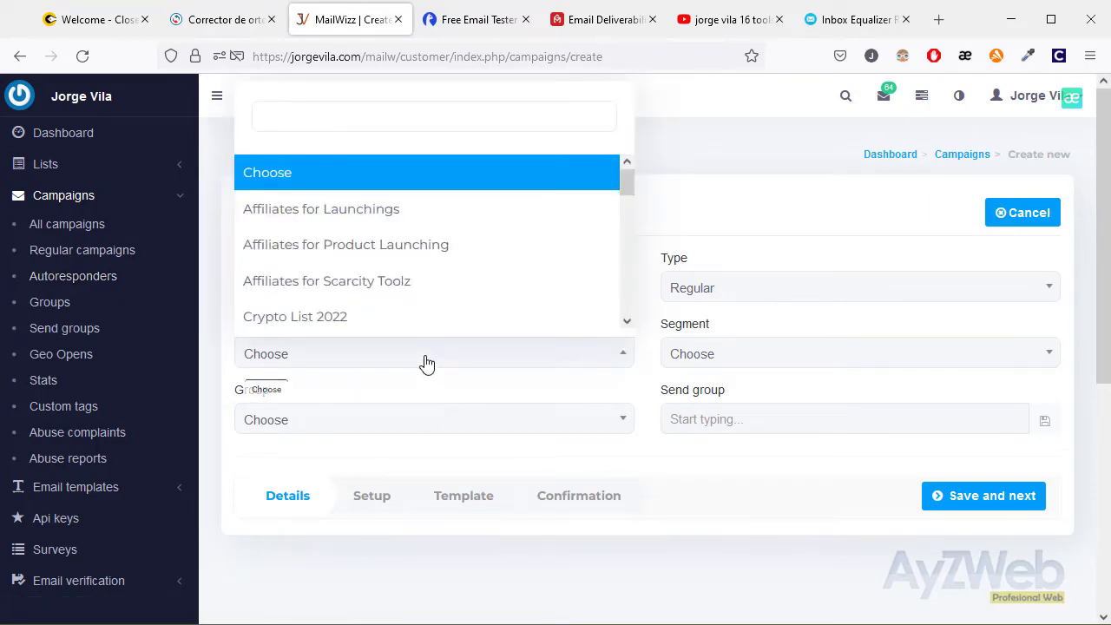
text(pru)
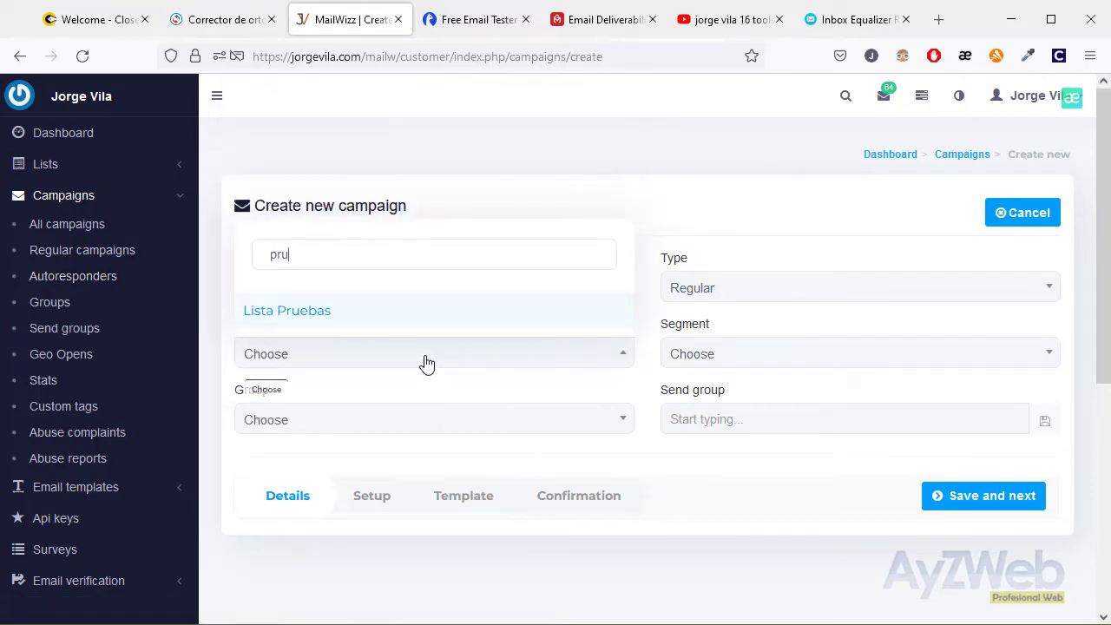
key(BackSpace)
key(BackSpace)
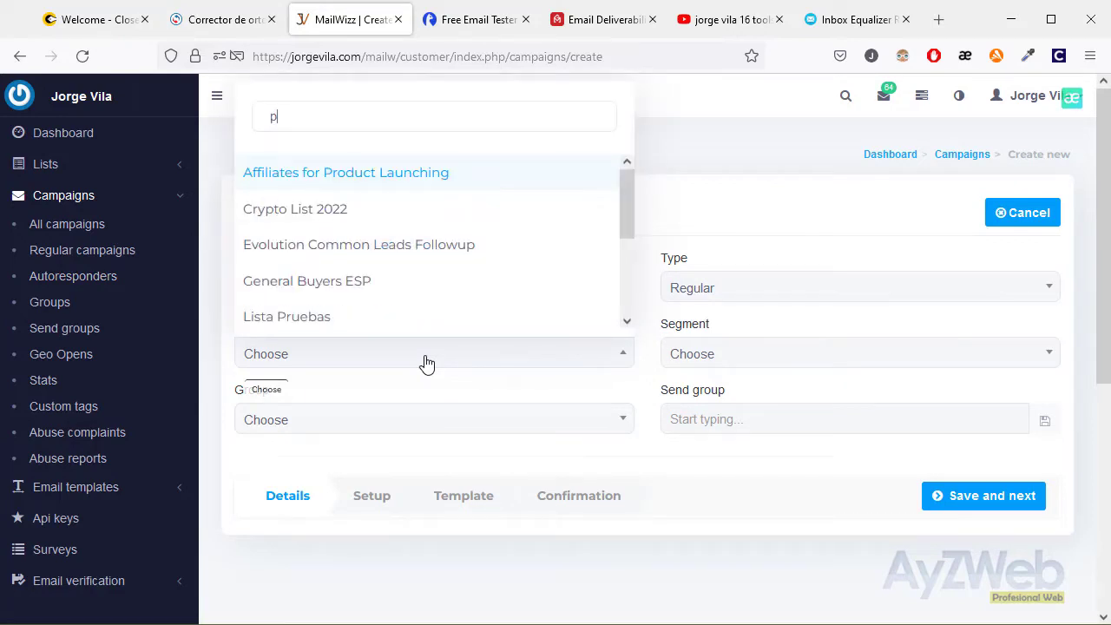
text(ru)
click(370, 318)
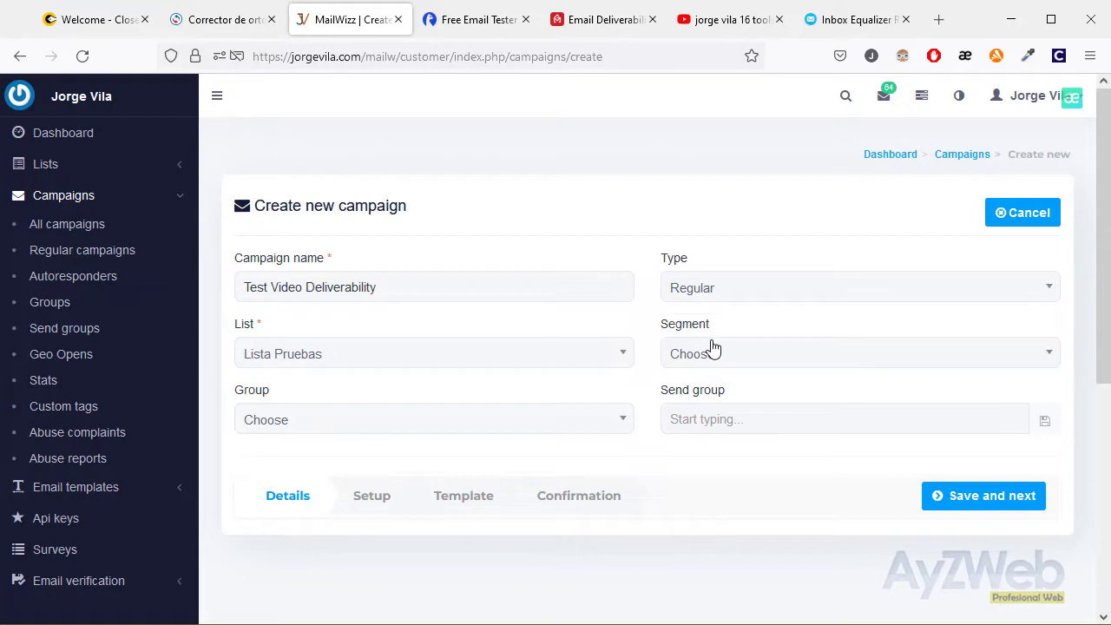
click(985, 496)
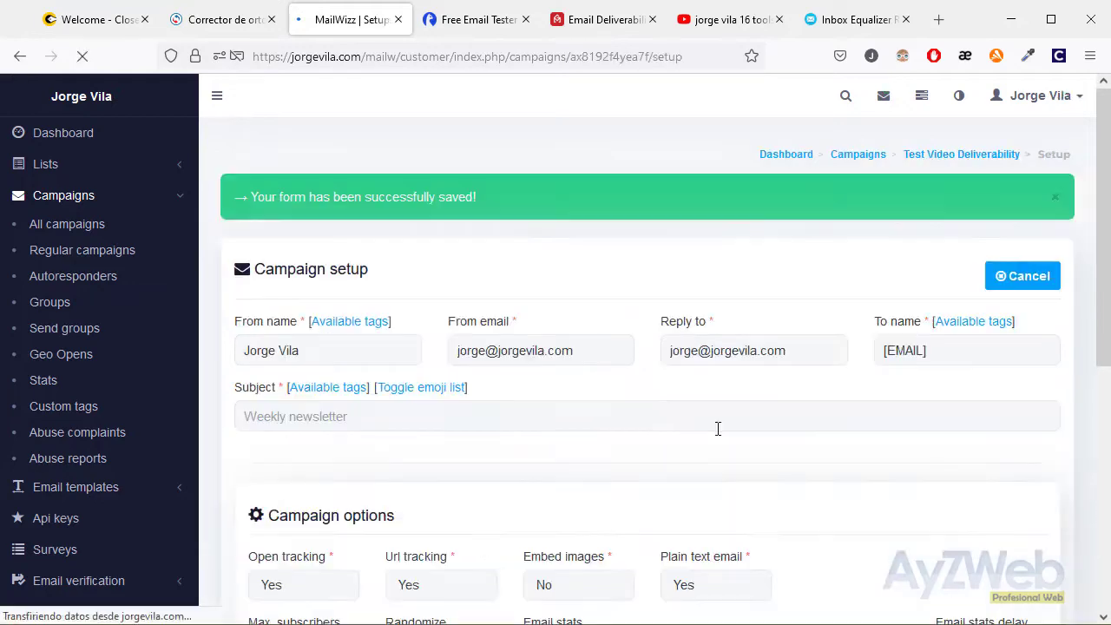
Set the campaign subject to "How exactly I Improved with this 16 steps?", copied from the Inbox Equalizer subject options
scroll(640, 347, down, 2)
click(335, 246)
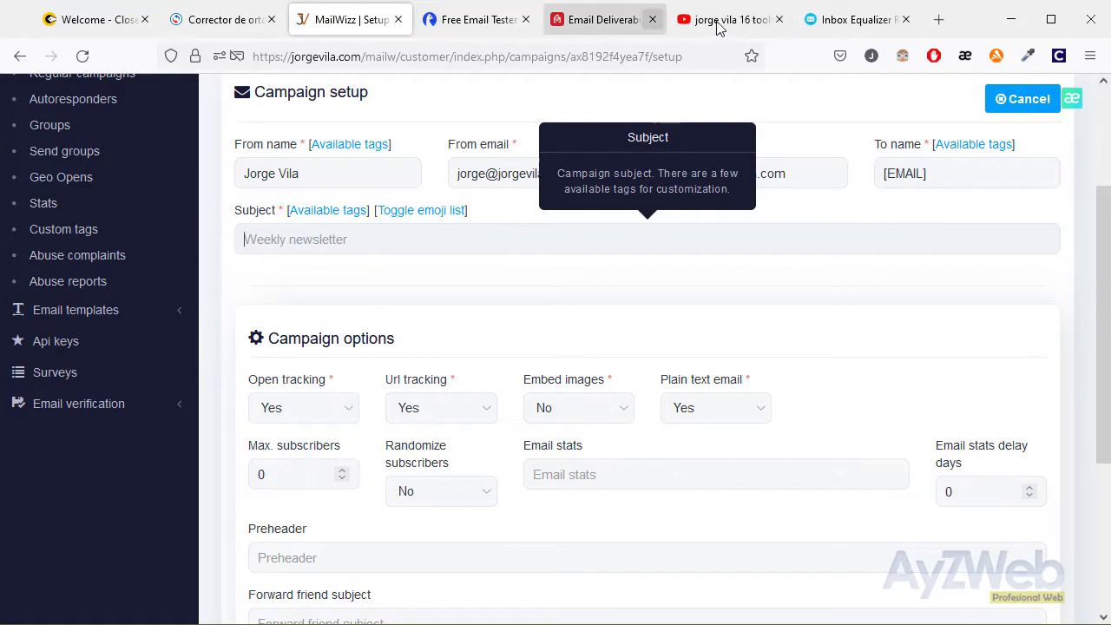
click(820, 19)
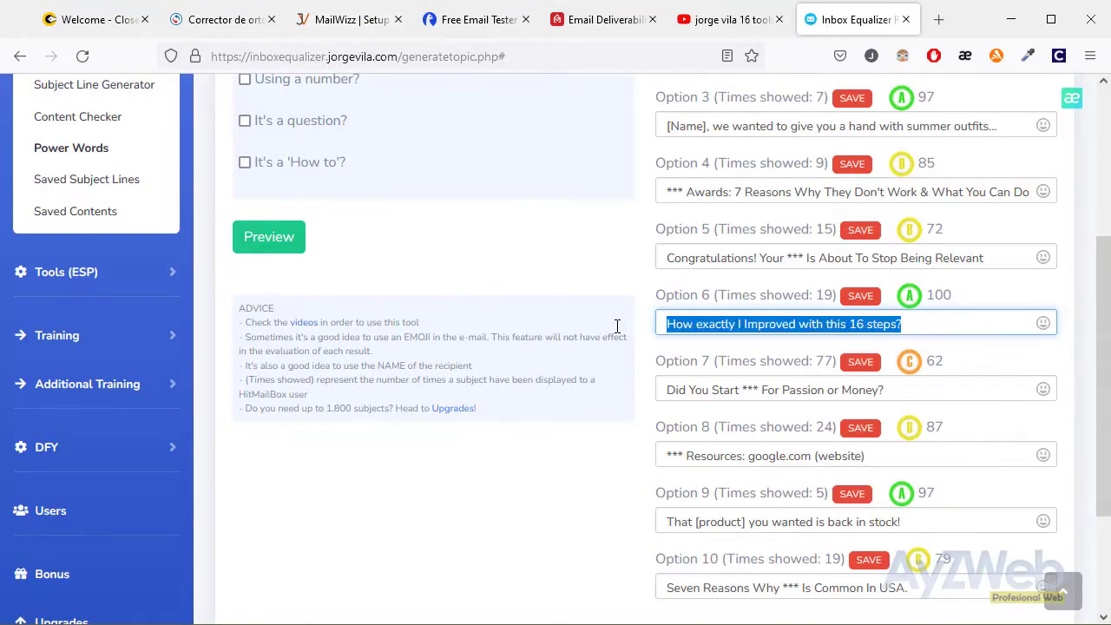
click(347, 21)
text(How exactly I Improved with this 16 steps?)
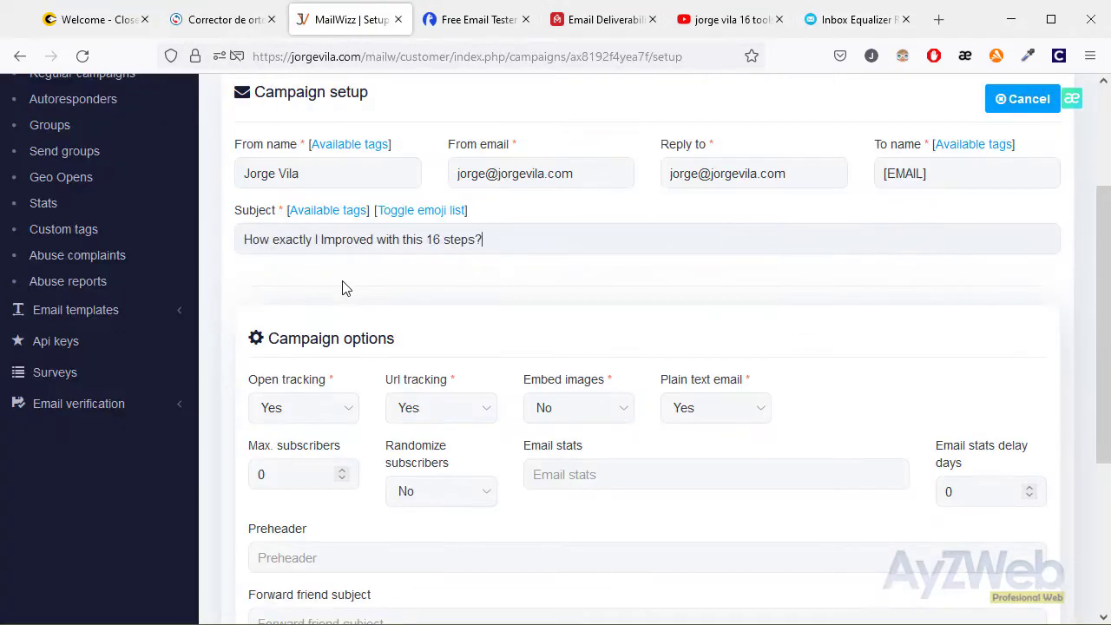
Set the campaign's preheader to "Have a look at this" and save the setup to continue to the template
scroll(434, 329, down, 1)
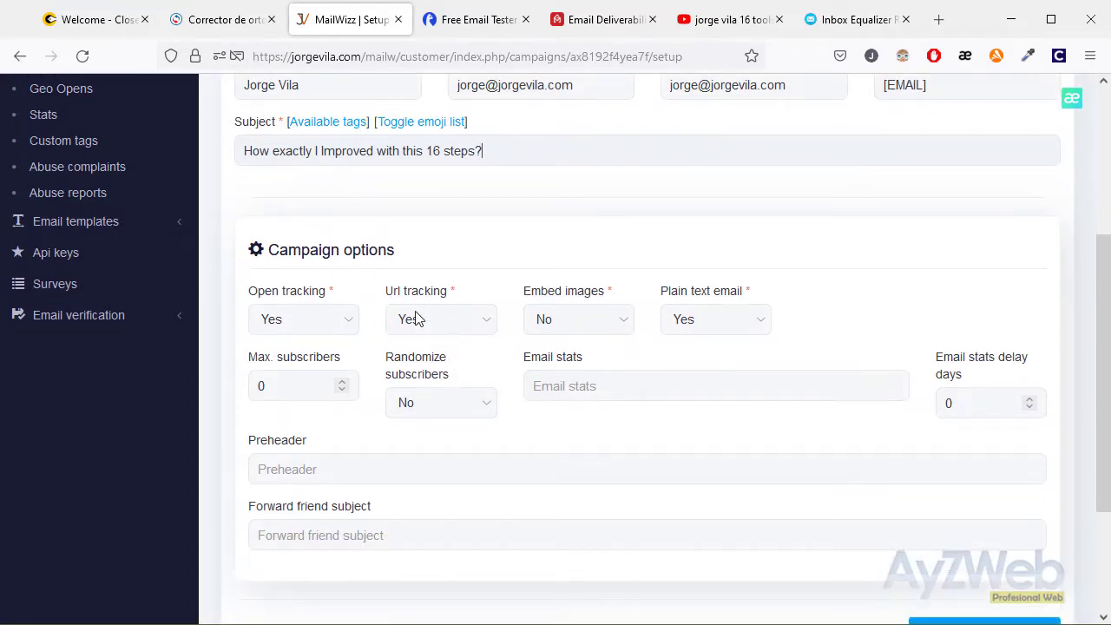
scroll(618, 343, down, 2)
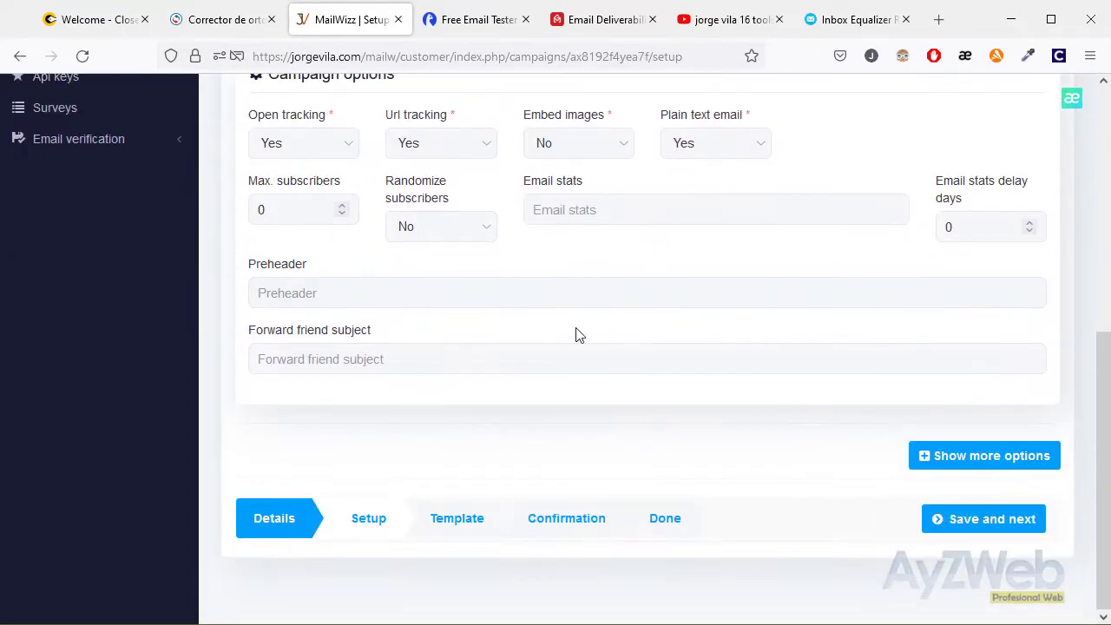
scroll(632, 324, up, 1)
click(325, 382)
scroll(508, 371, up, 2)
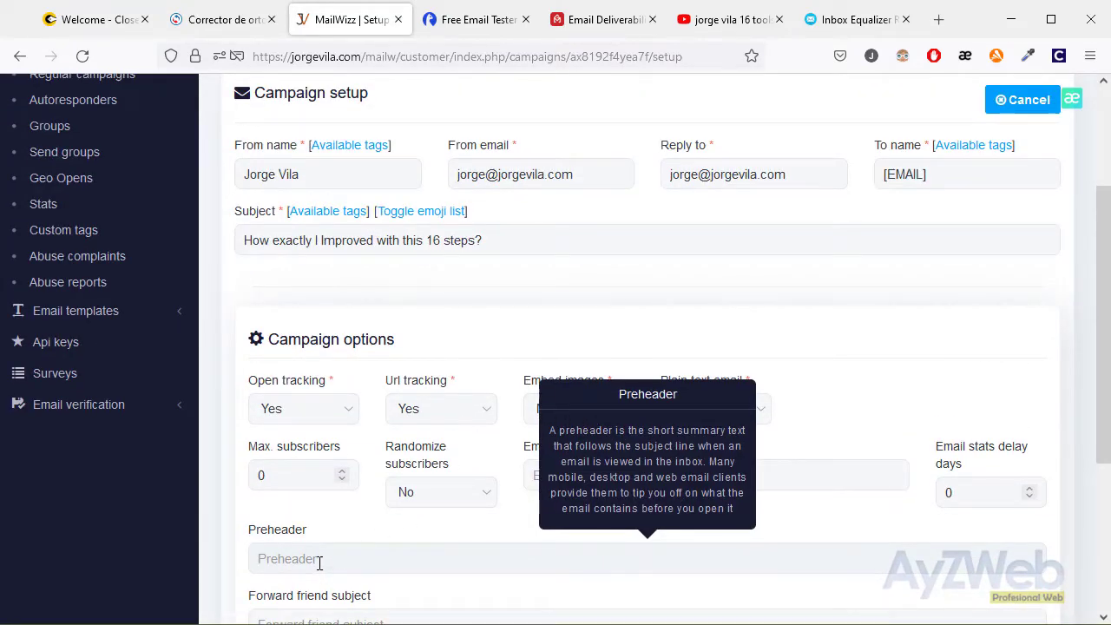
text(Have a look at this)
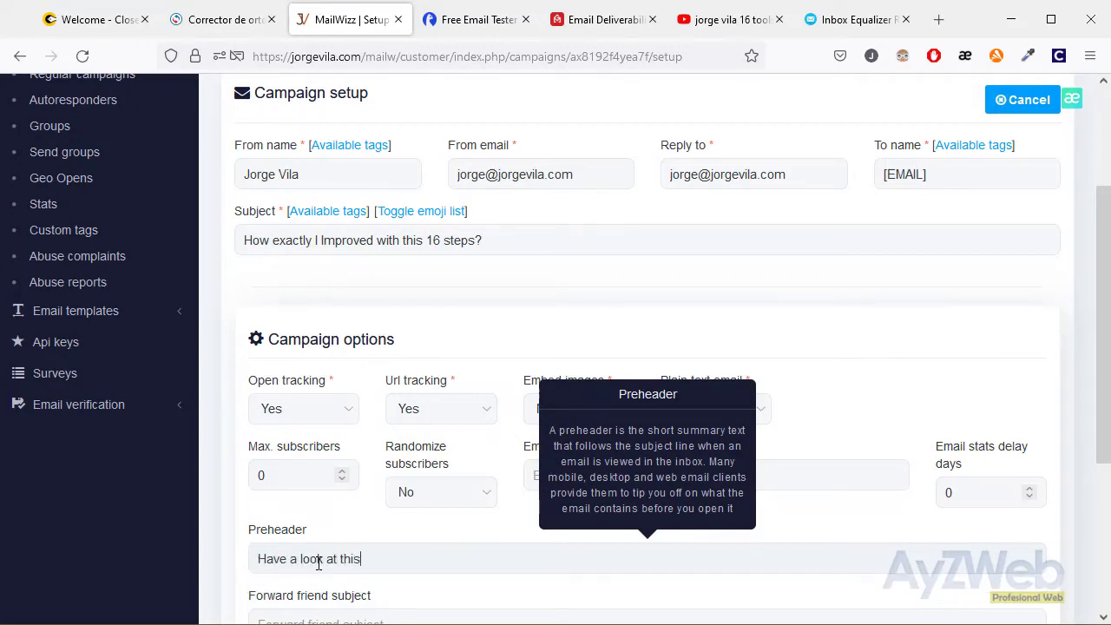
scroll(842, 495, down, 3)
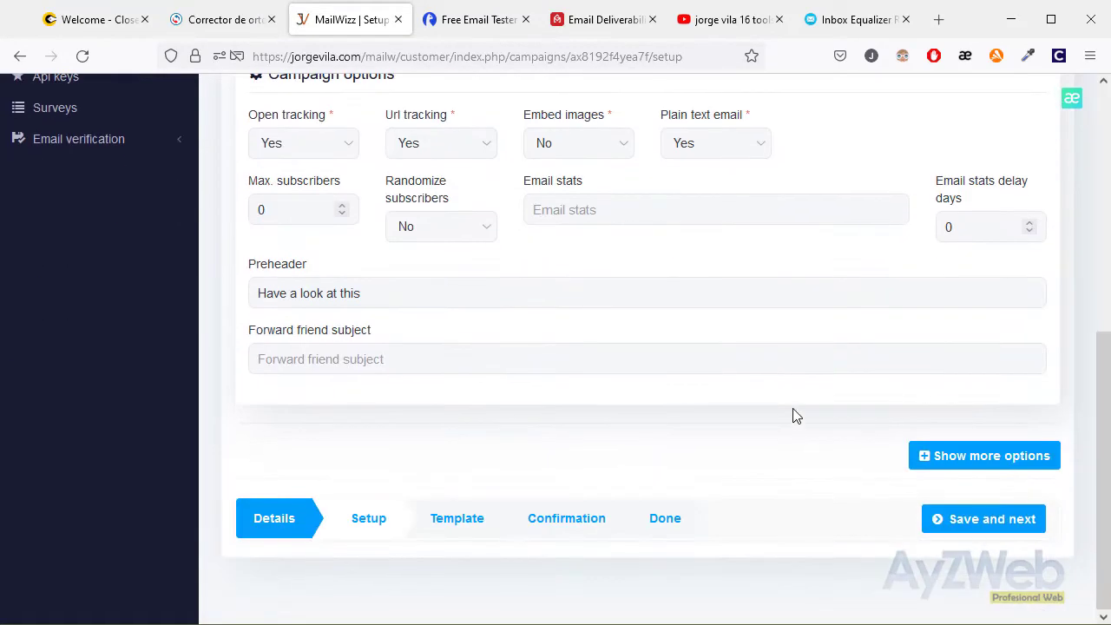
click(994, 518)
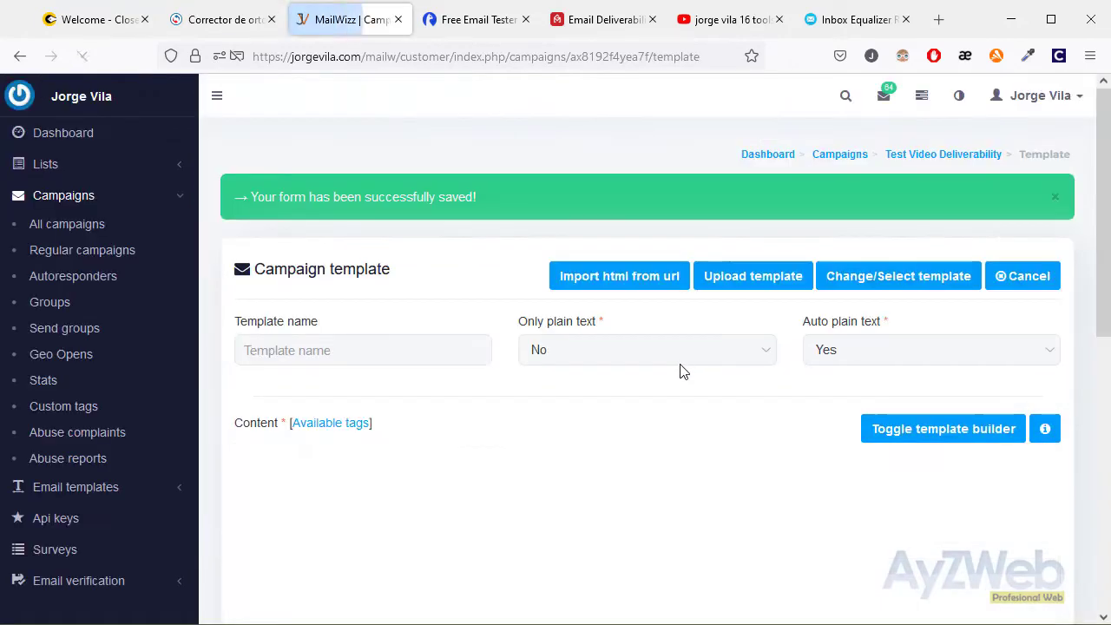
Load the existing "Nueva 2022 ESP" template into the campaign
scroll(705, 348, down, 2)
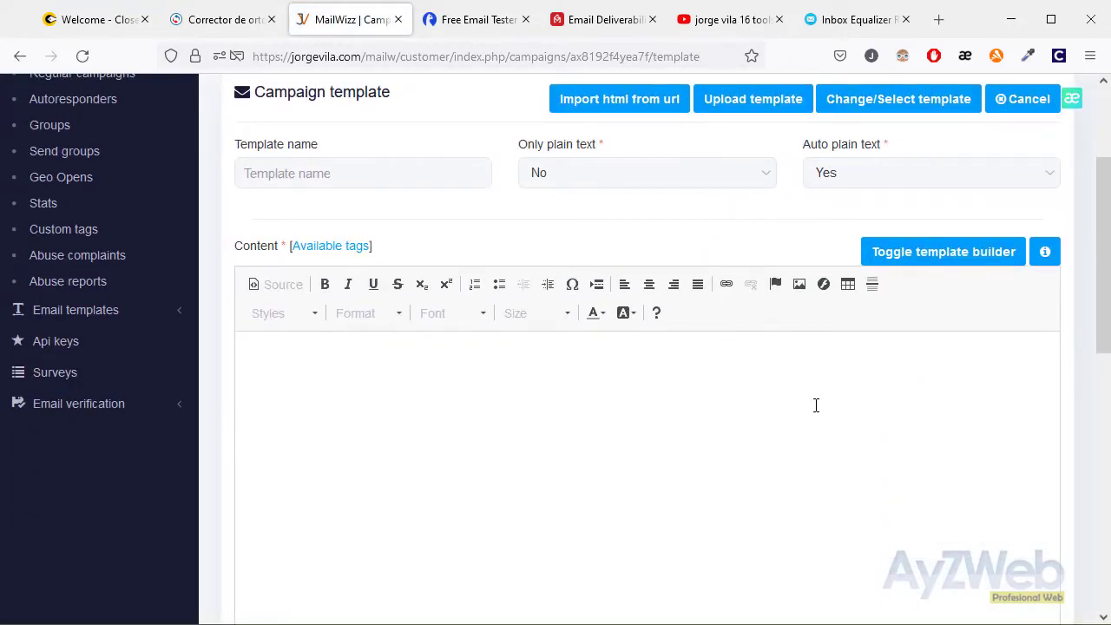
scroll(816, 397, down, 3)
scroll(813, 420, up, 6)
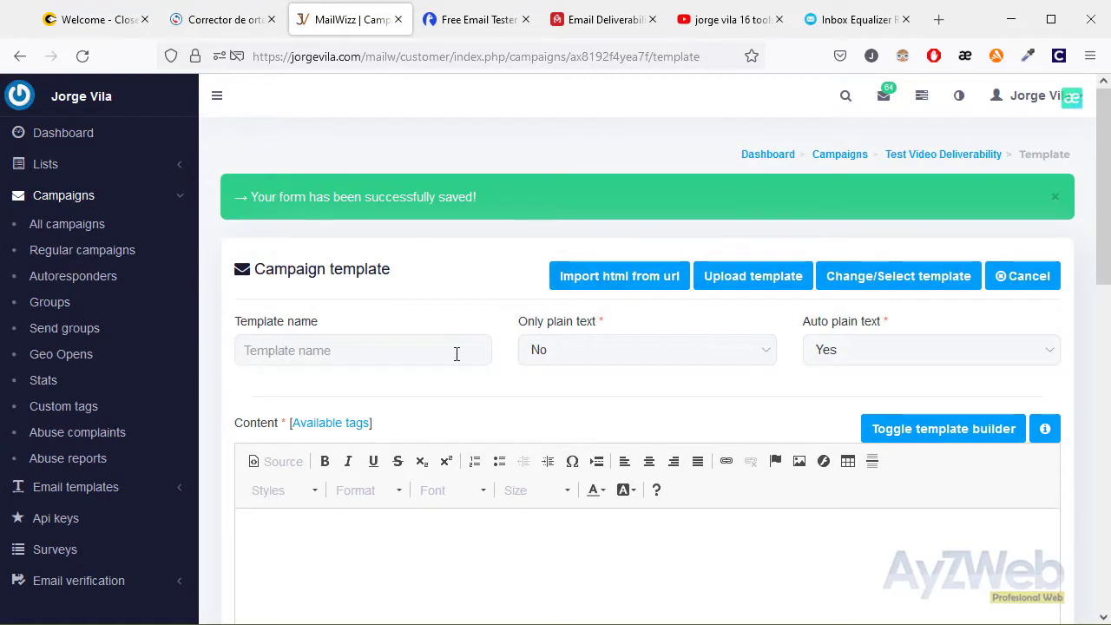
click(425, 364)
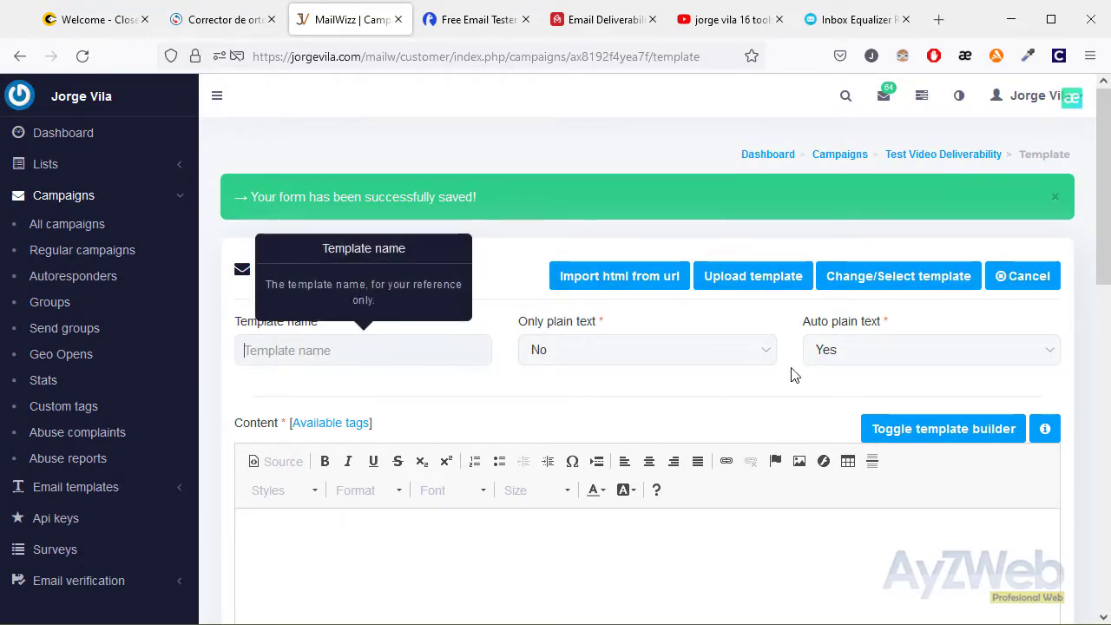
click(899, 293)
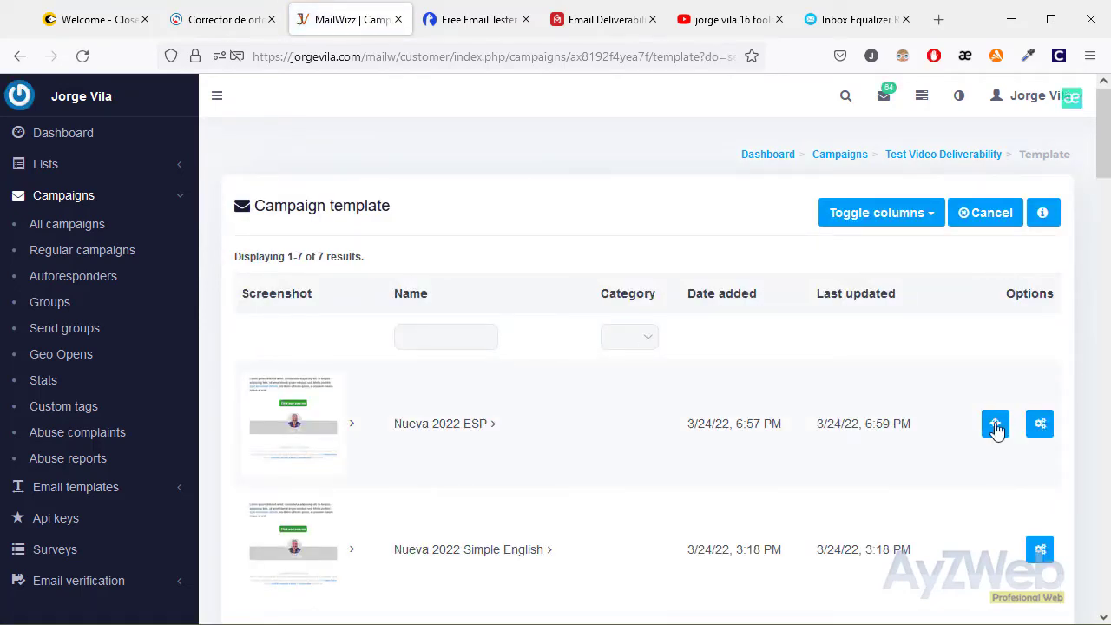
click(986, 432)
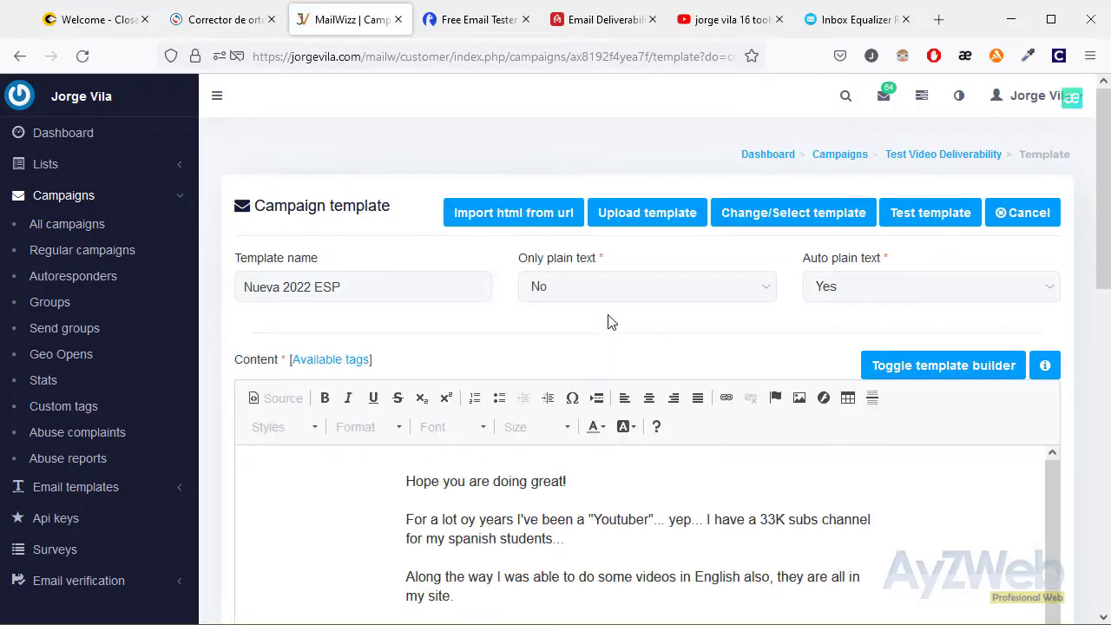
scroll(710, 339, down, 5)
scroll(761, 340, down, 10)
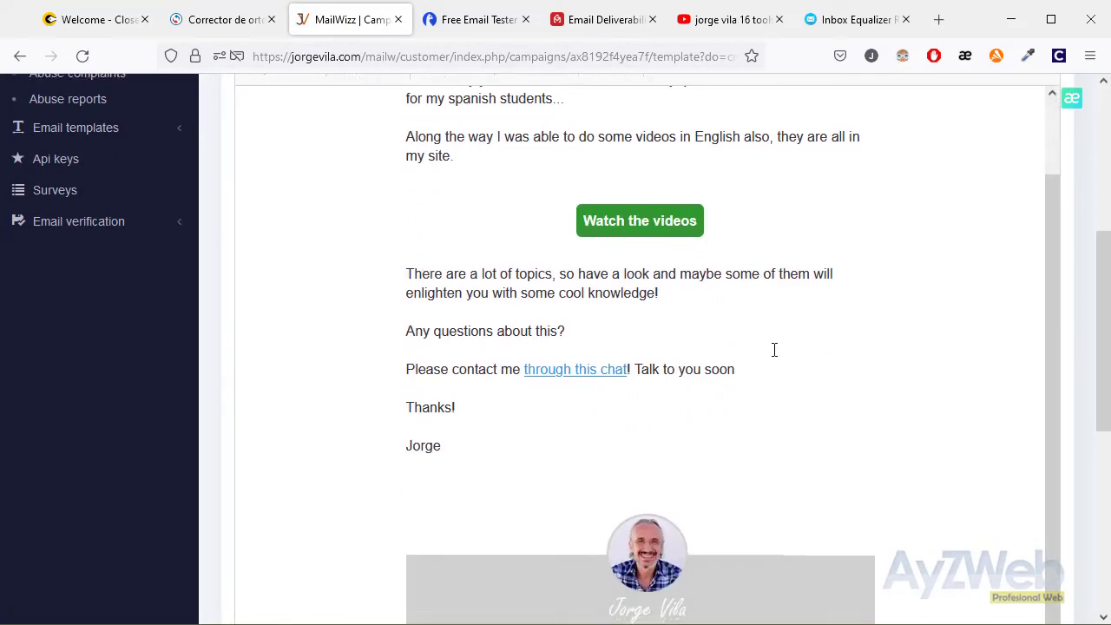
click(670, 200)
scroll(902, 403, up, 10)
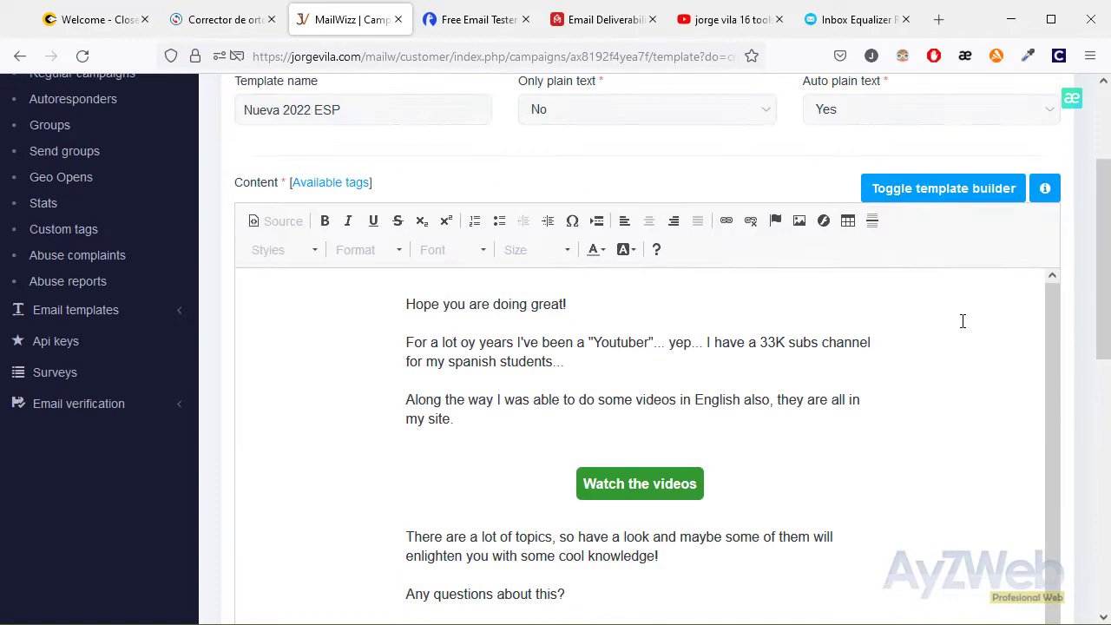
click(728, 221)
click(499, 423)
shift+click(657, 414)
text(jorgevila.com)
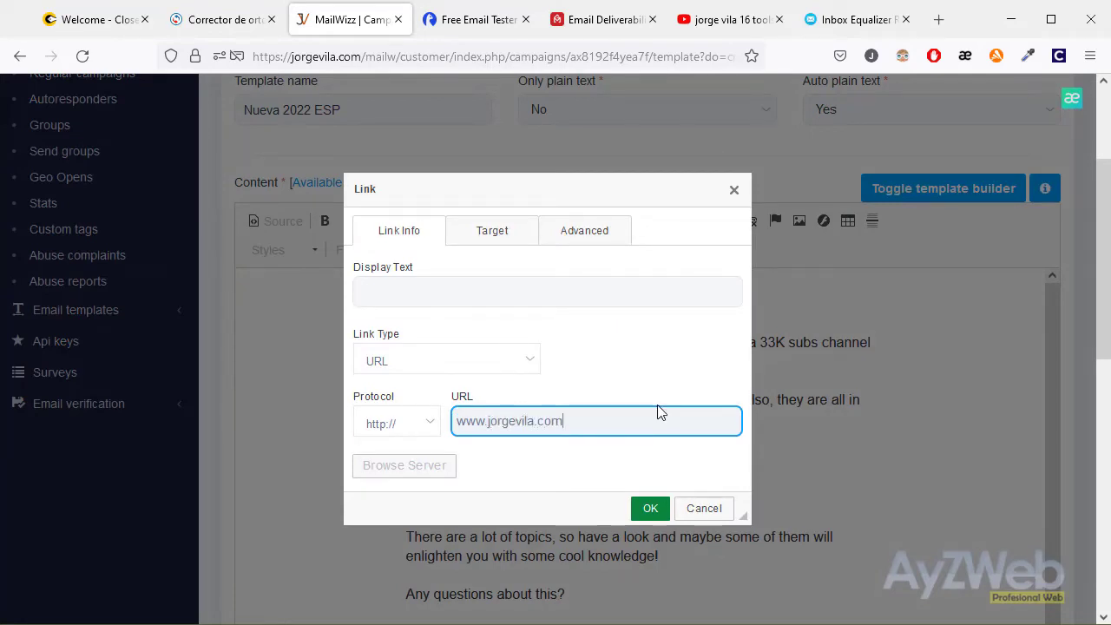
click(405, 426)
click(401, 473)
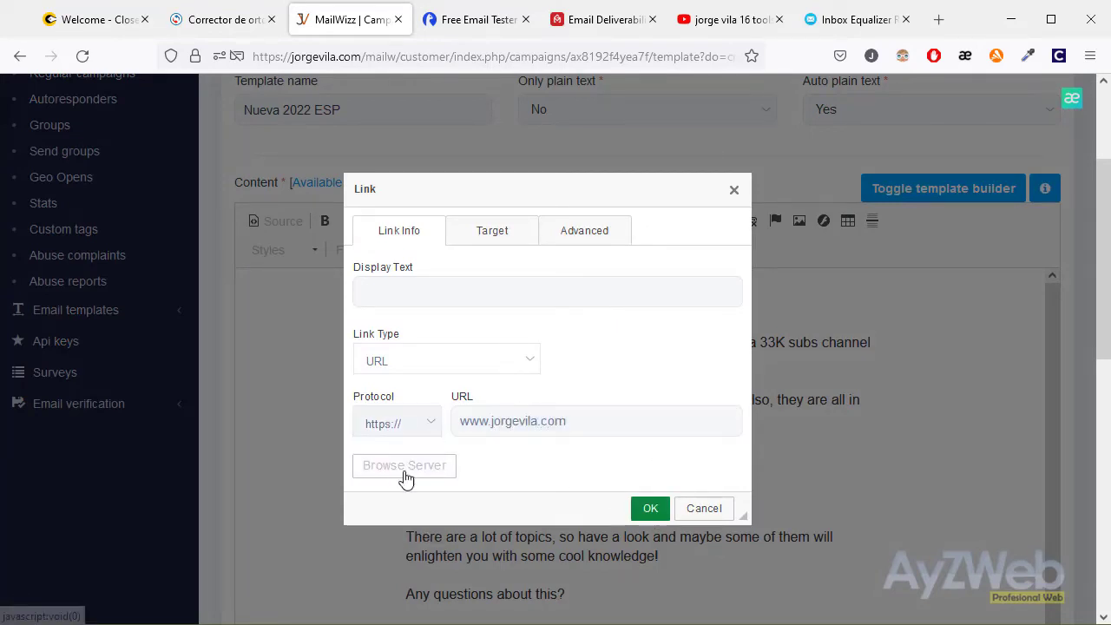
click(643, 509)
Copy the whole email text from ClosersCopy and paste it over the template's intro paragraphs above the "Watch the videos" button
scroll(611, 433, up, 3)
scroll(610, 432, down, 3)
click(100, 26)
drag(248, 118, 291, 555)
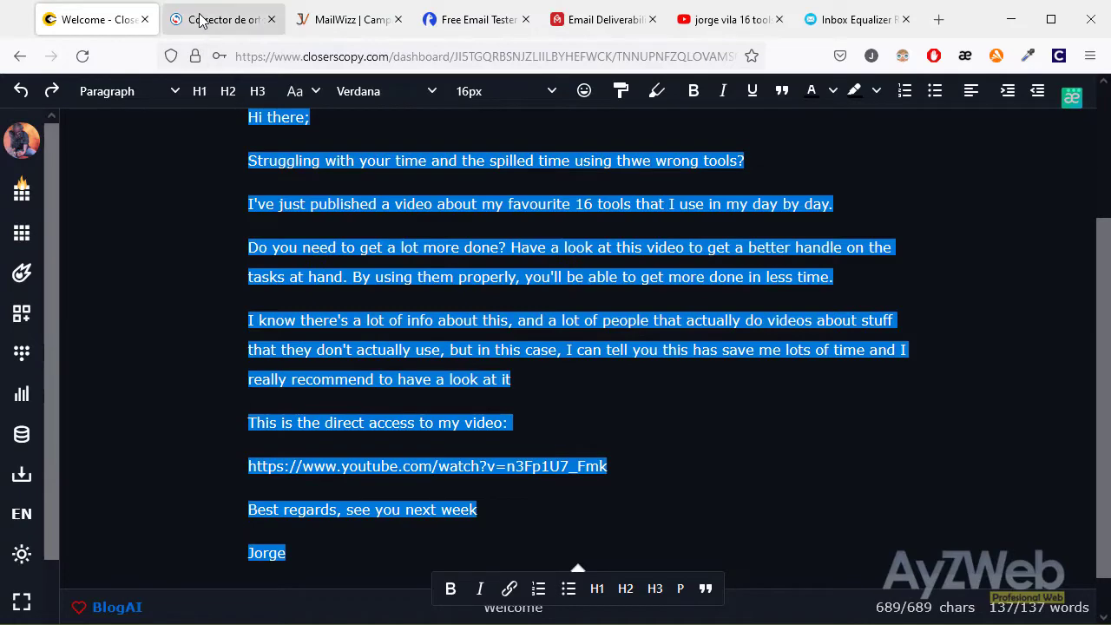
click(356, 21)
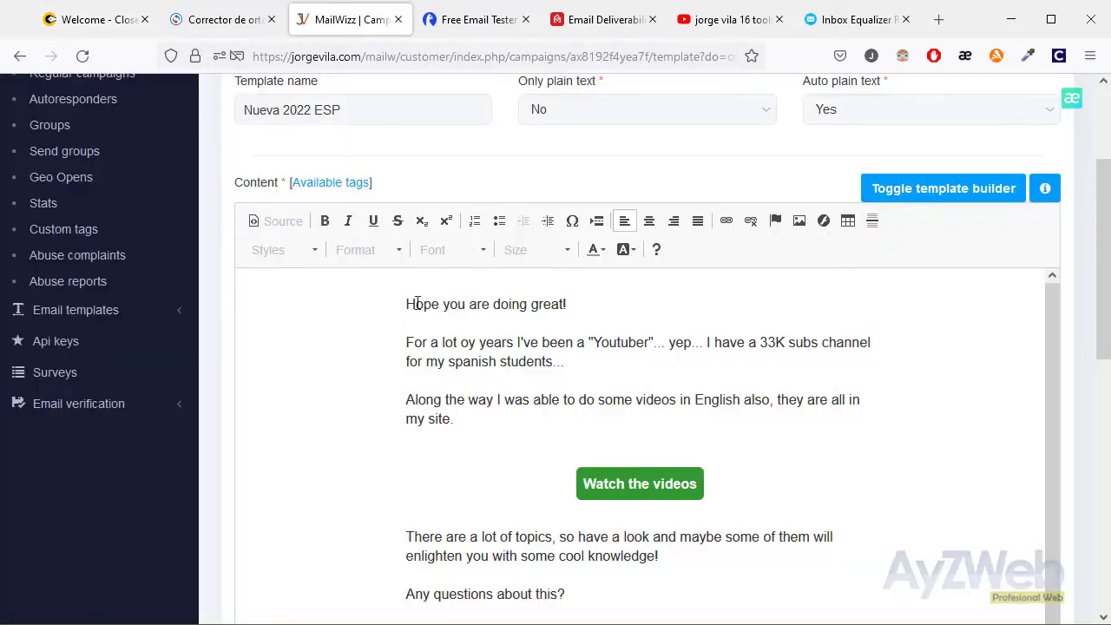
drag(405, 304, 503, 424)
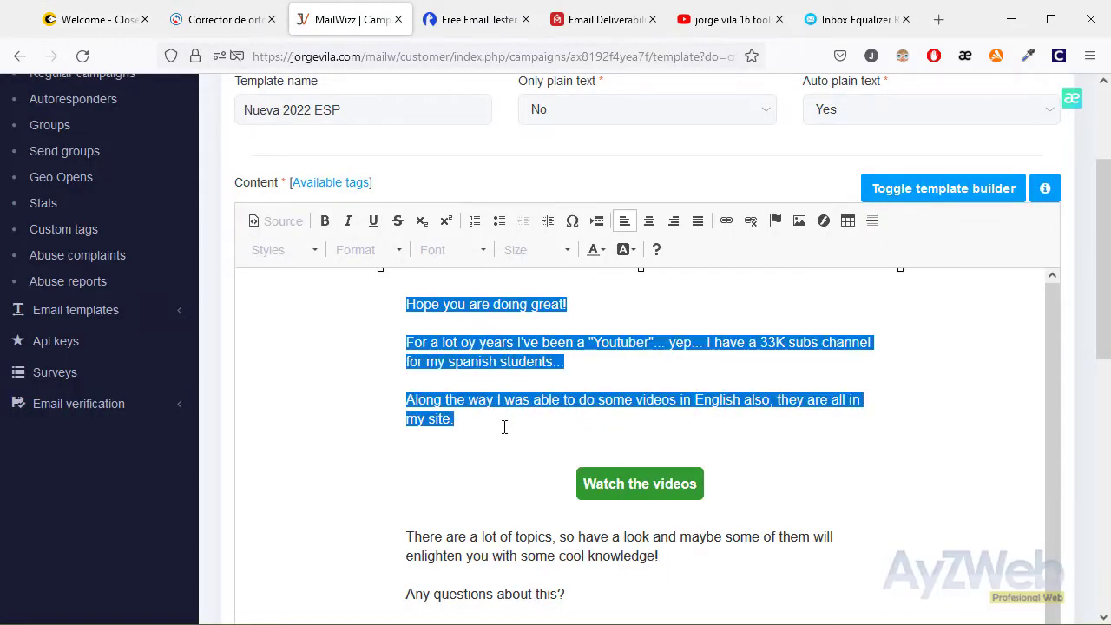
text(Hi there, Struggling with your time and the spilled time using three wrong tools? I've just published a video about my favourite 16 tools that I use in my day by day. Do you need to get a lot more done? Have a look at this video to get a better handle on the tasks at hand. By using them properly, you'll be able to get more done in less time. I know there's a lot of info about this, and a lot of people that actually do videos about stuff that they don't actually use, but in this case, I can tell you this has save me lots of time and I really recommend to have a look at it This is the direct access to my video: https://www.youtube.com/watch?v=n3Fp1U7_Fmk Best regards, see you next week Jorge)
Delete the table row containing the "Watch the videos" button below the pasted text
scroll(665, 421, down, 5)
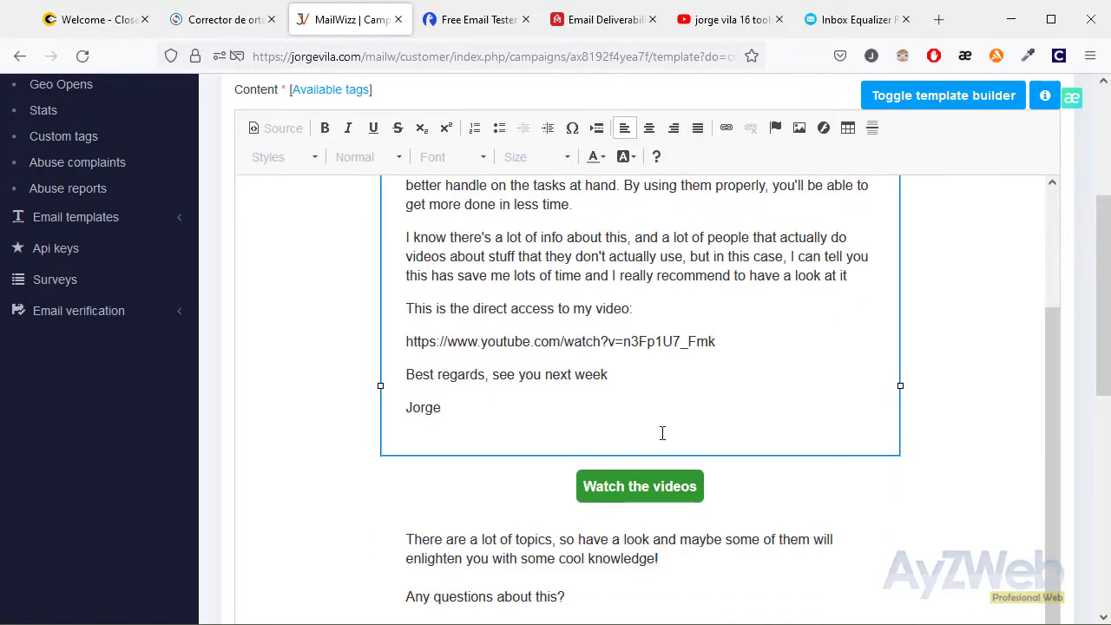
click(650, 493)
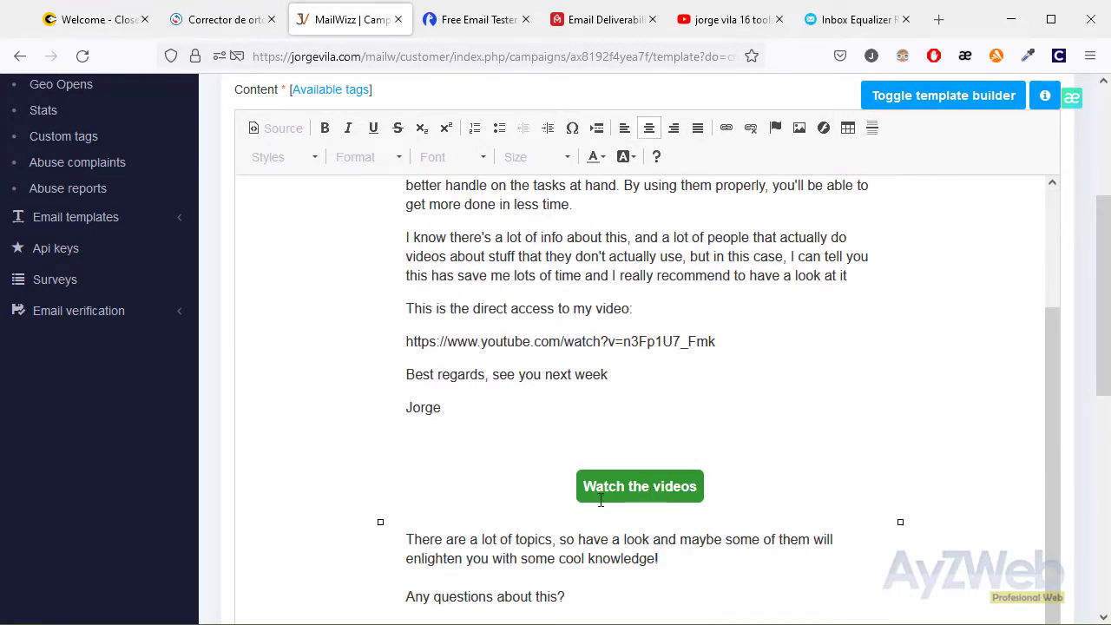
right_click(487, 487)
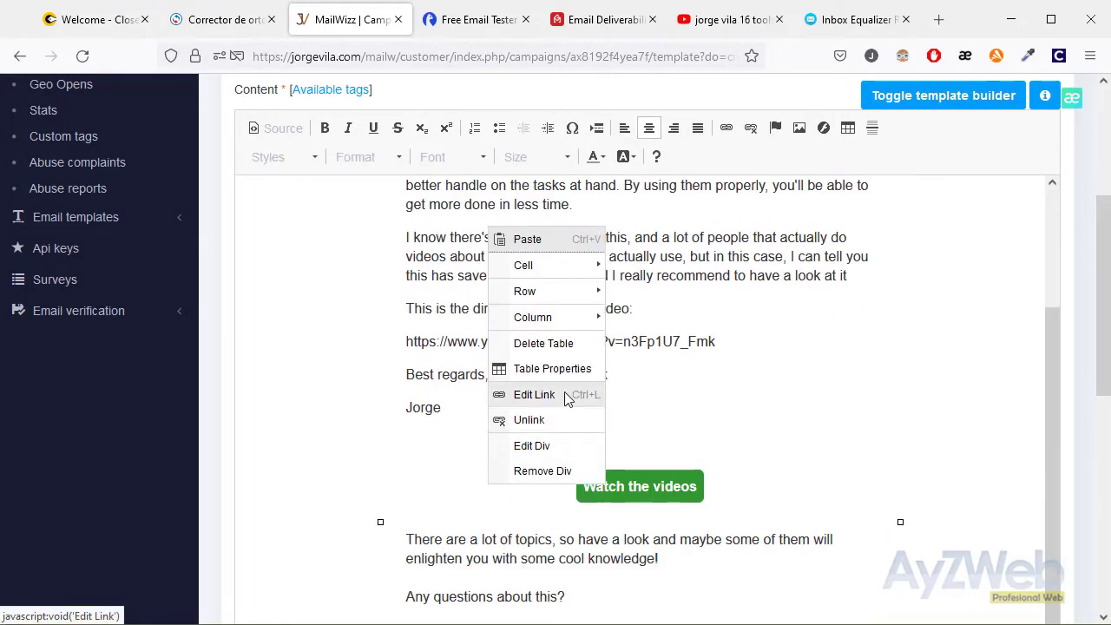
mouse_move(556, 296)
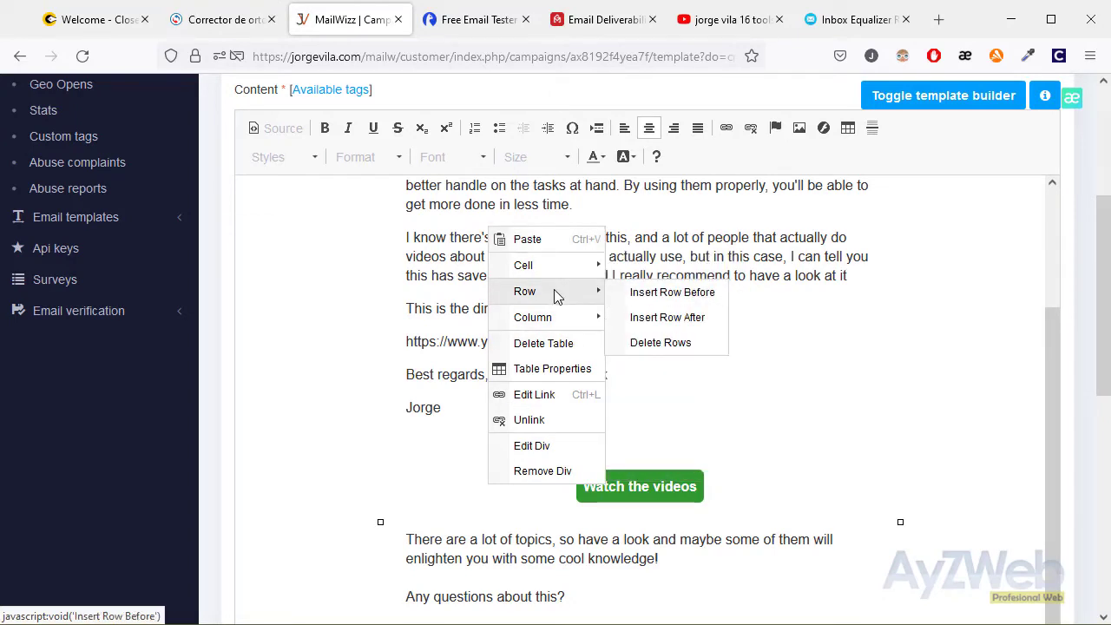
click(673, 344)
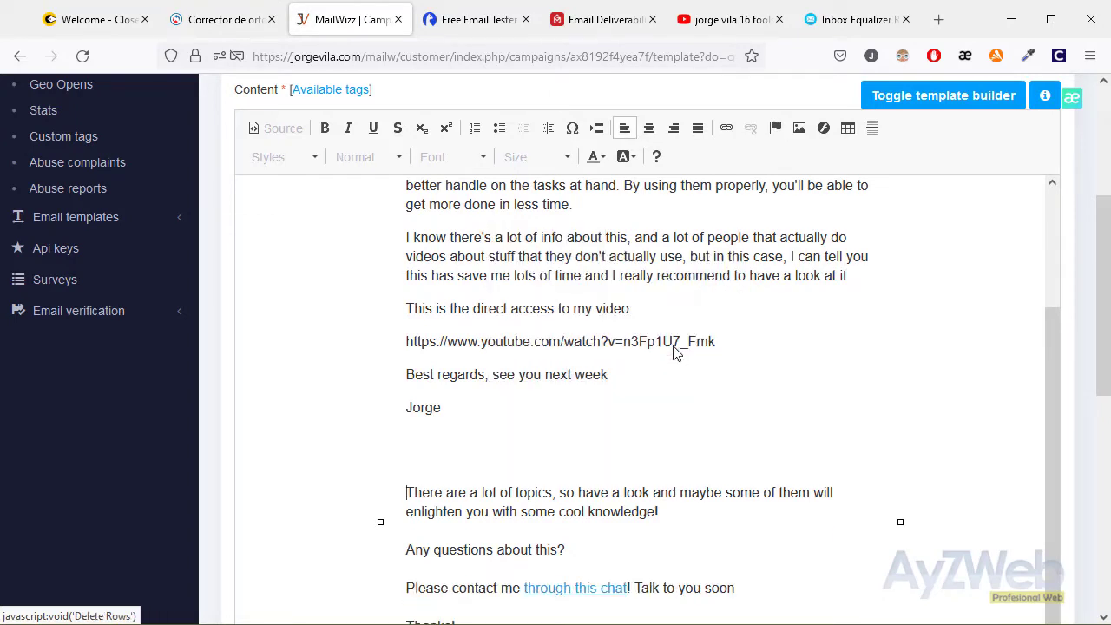
Delete the table row holding the old closing paragraphs that start with "There are a lot of topics" below the signature
right_click(529, 483)
mouse_move(602, 348)
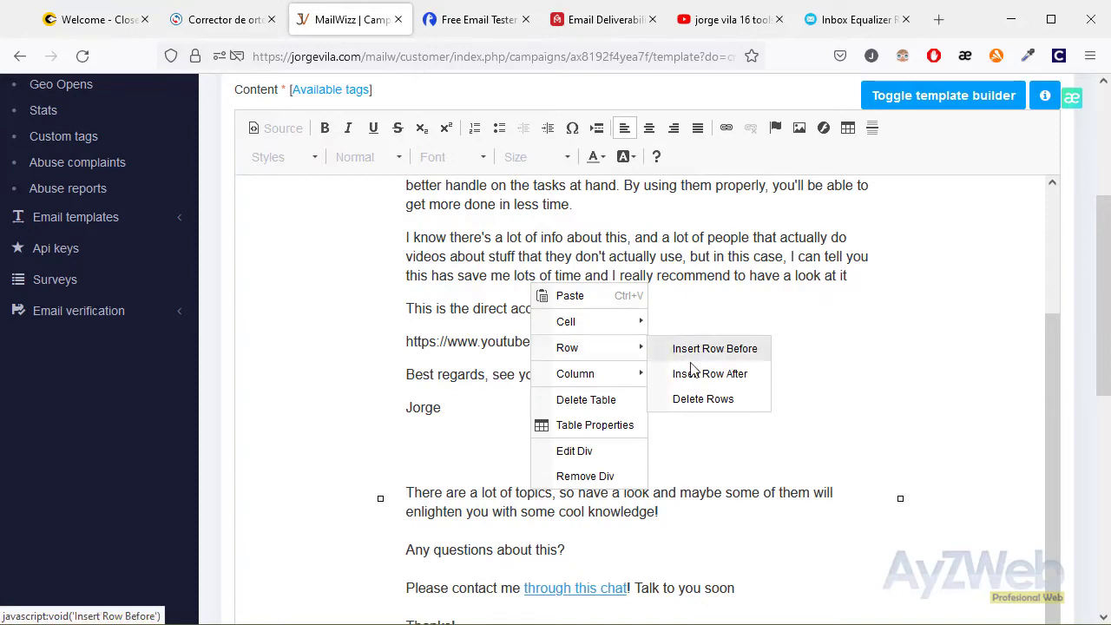
click(686, 398)
scroll(717, 478, down, 1)
scroll(717, 483, up, 3)
scroll(717, 478, down, 3)
scroll(717, 480, up, 4)
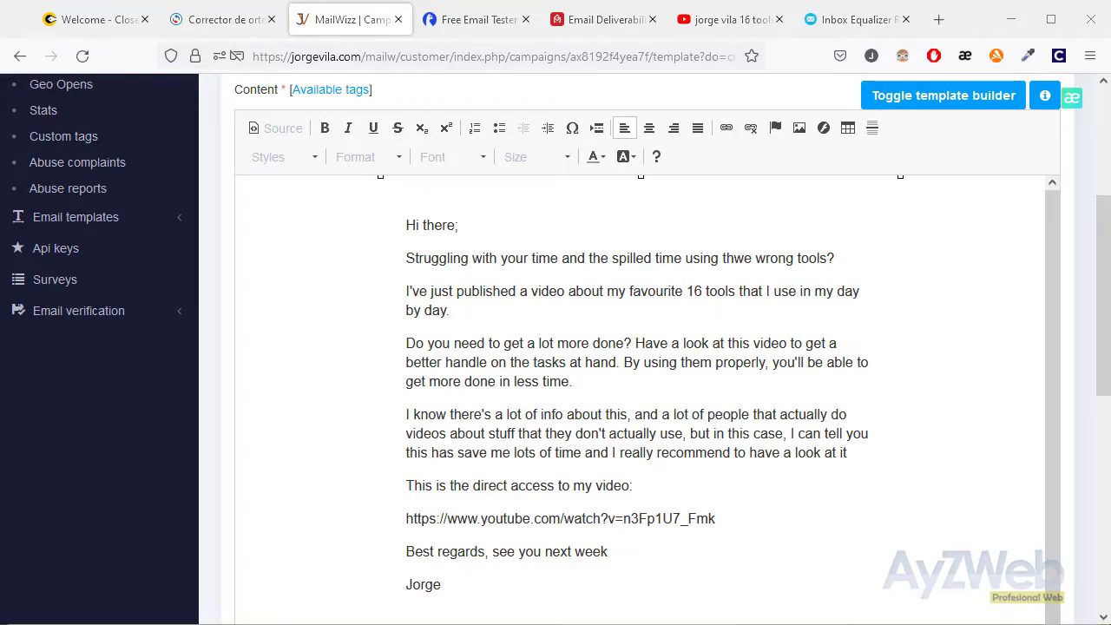
Consult the Notepad checklist, copy the new email text from the greeting to the signature, and run it through Reverso's English corrector
key(alt+Tab)
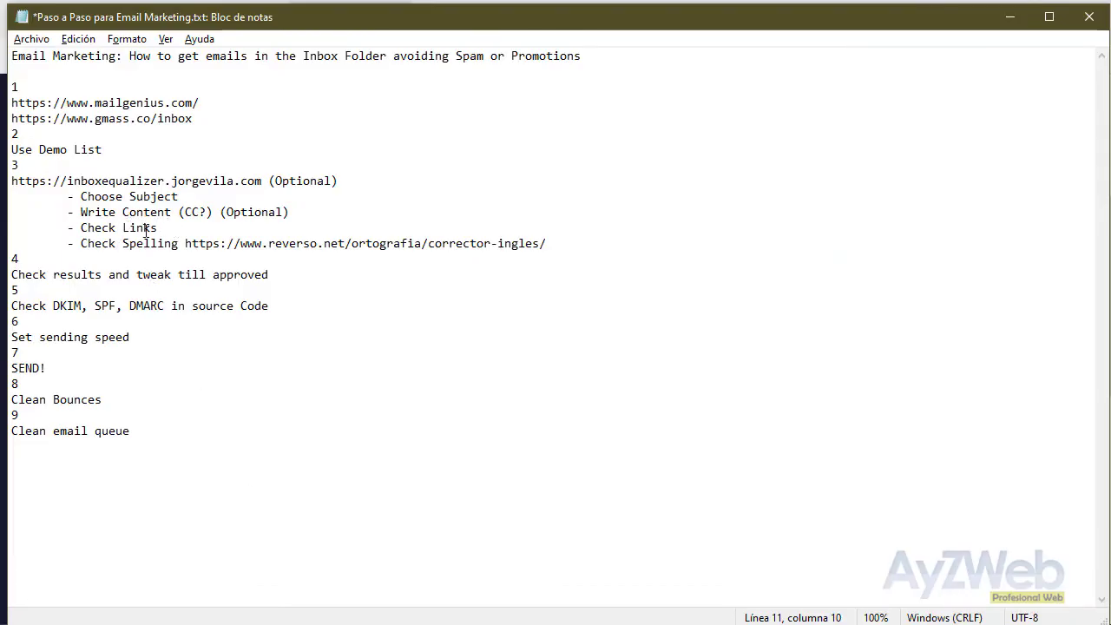
drag(81, 245, 171, 244)
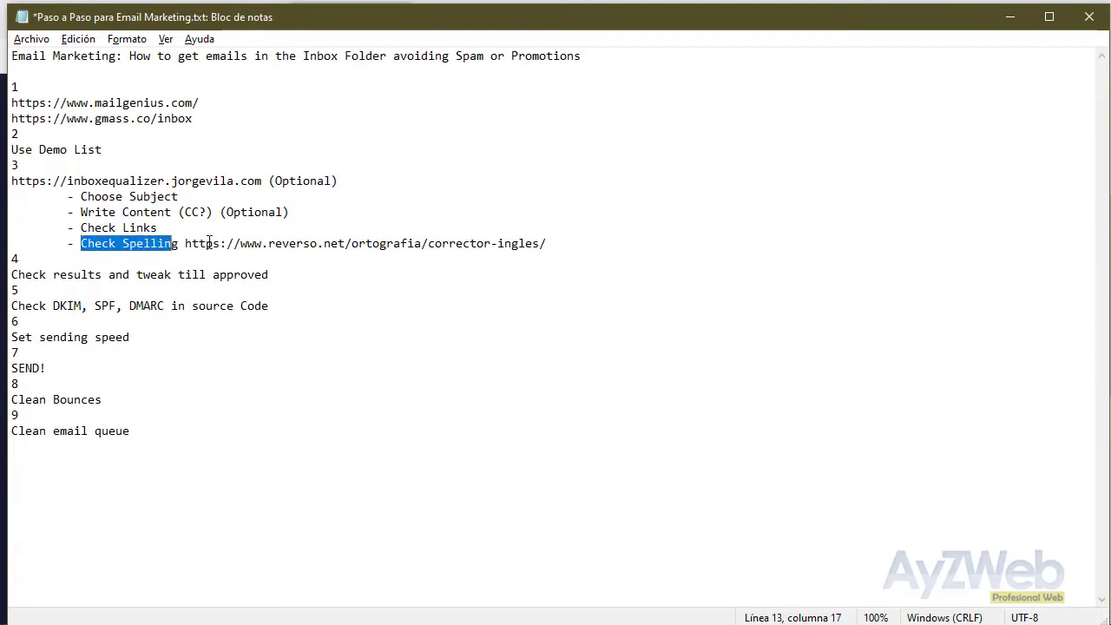
click(248, 245)
key(alt+Tab)
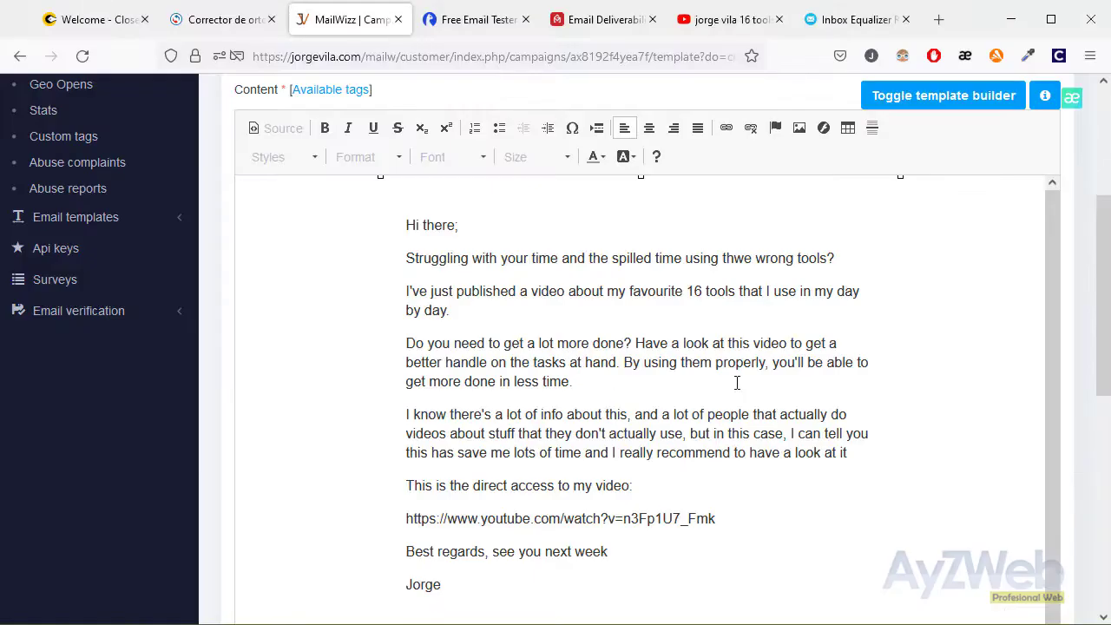
drag(563, 575, 408, 233)
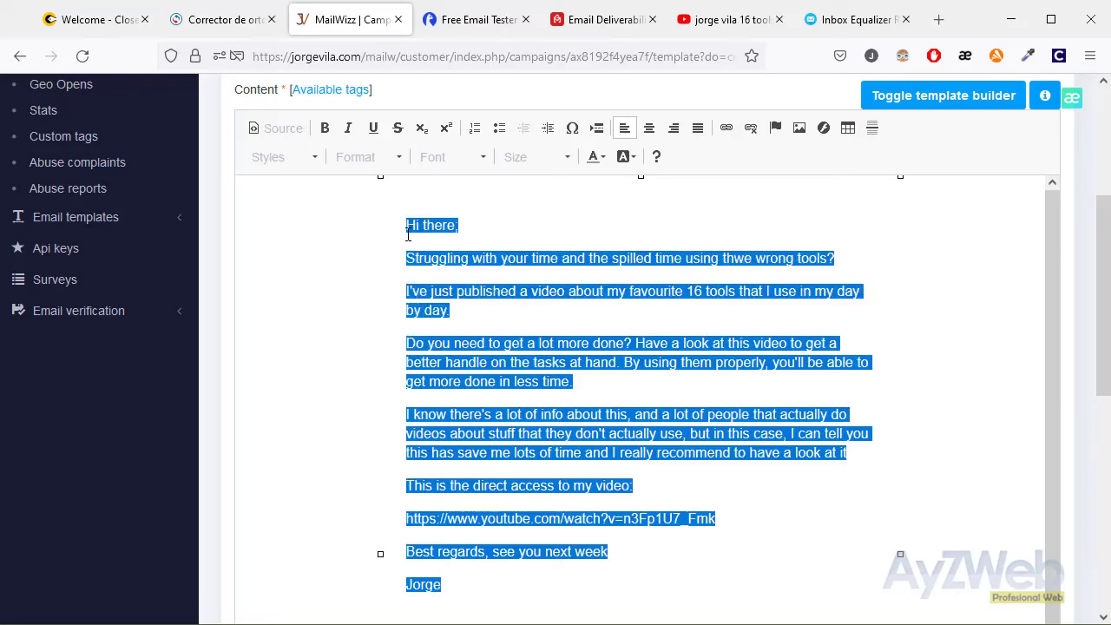
click(240, 26)
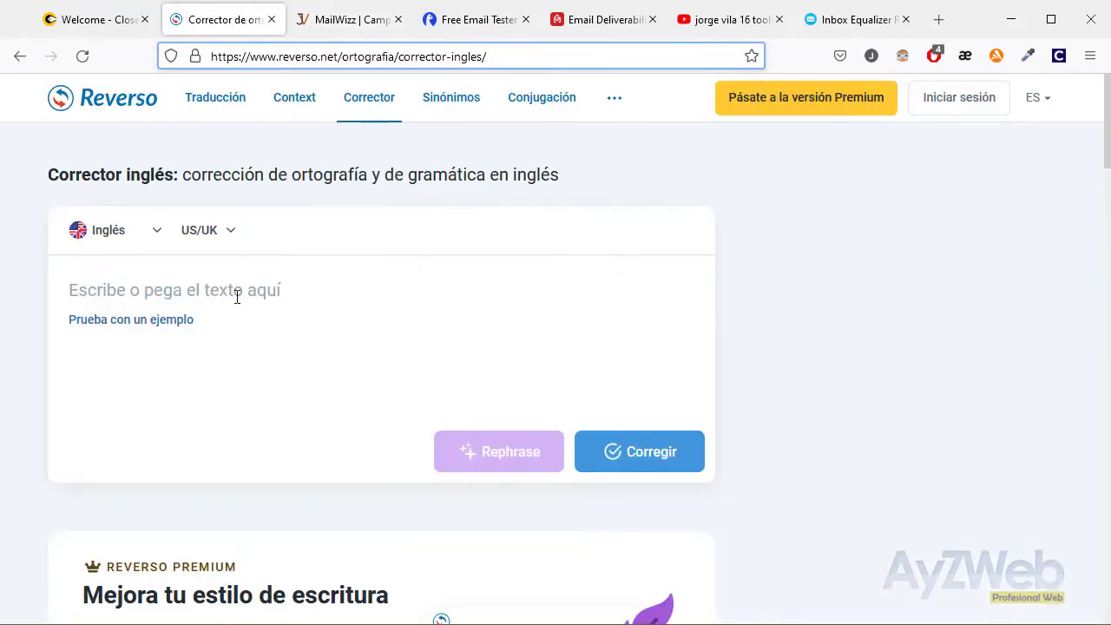
key(ctrl+v)
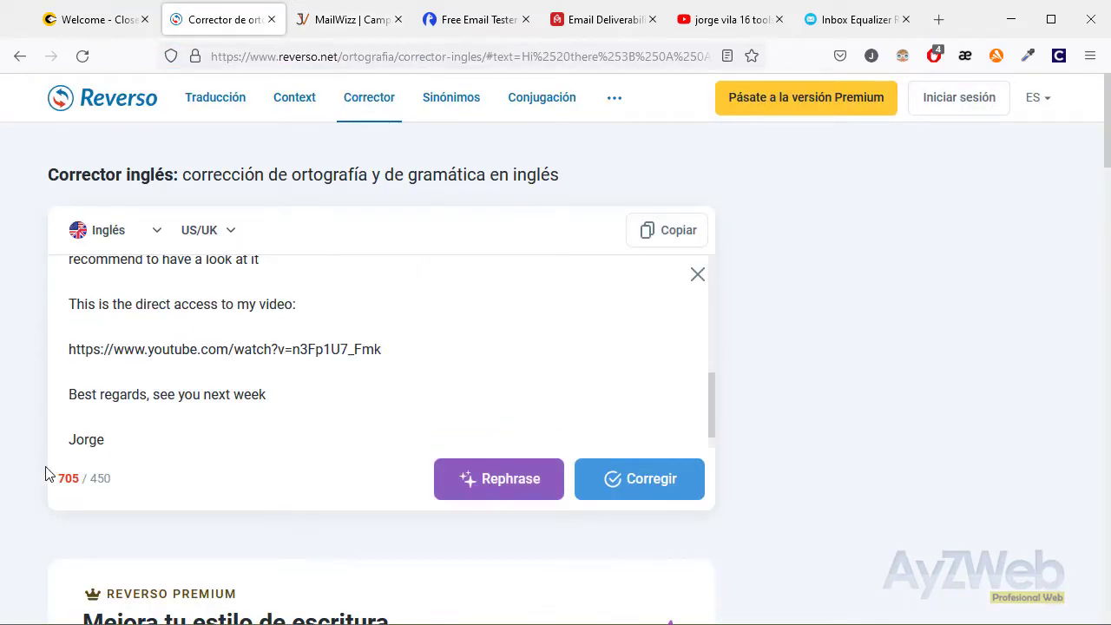
click(634, 496)
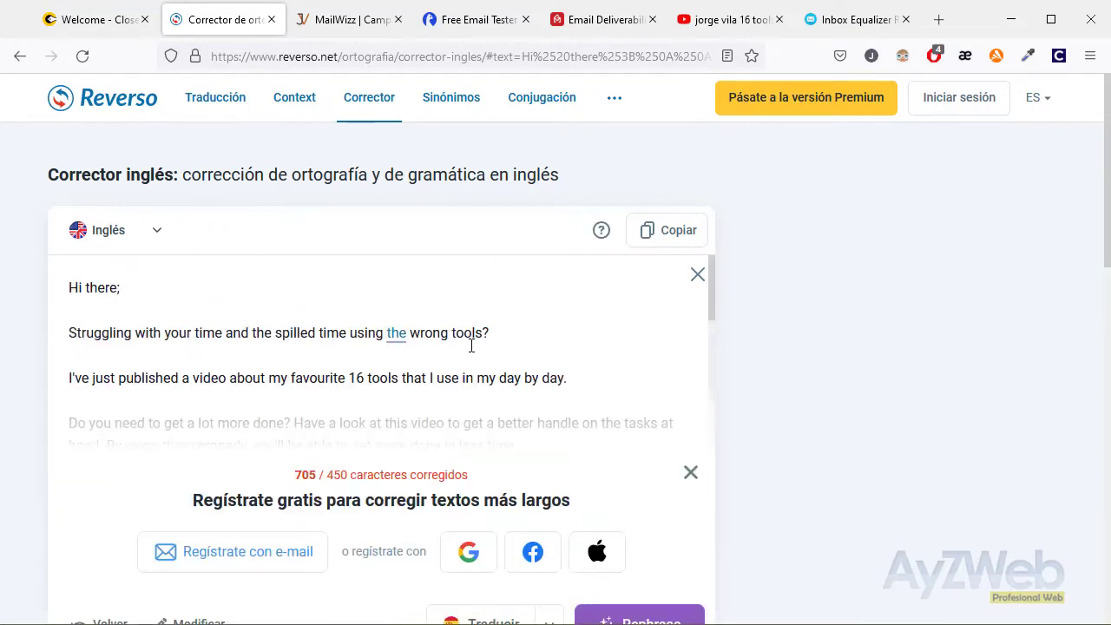
Review Reverso's corrections and fix "thwe" to "the" in the "Struggling with your time" sentence of the MailWizz template
scroll(518, 373, down, 2)
scroll(495, 347, up, 2)
mouse_move(396, 345)
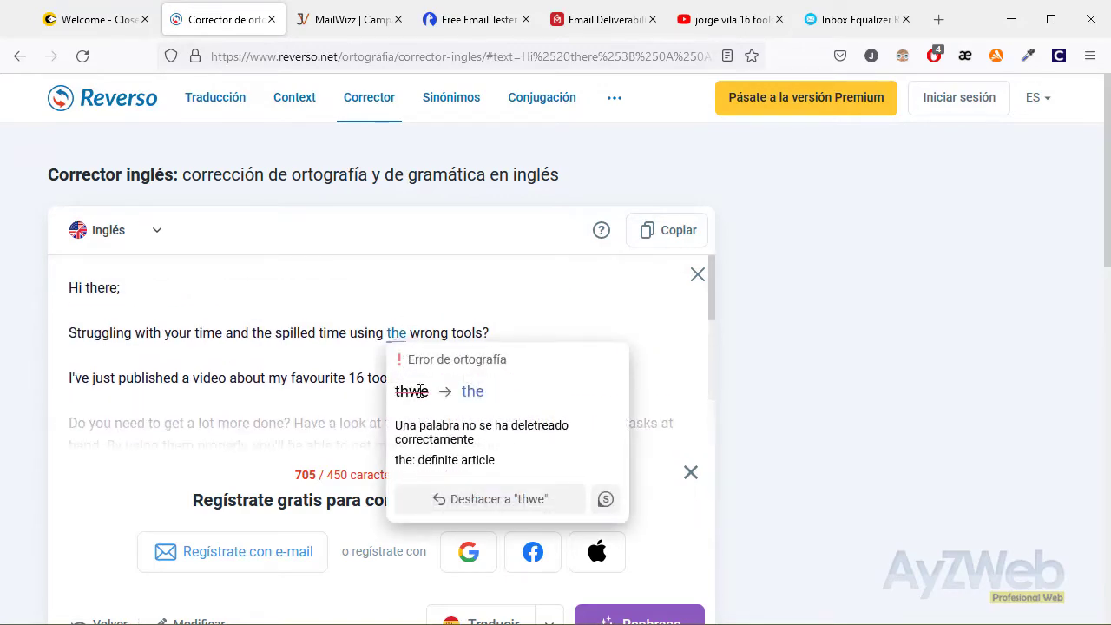
scroll(408, 367, down, 5)
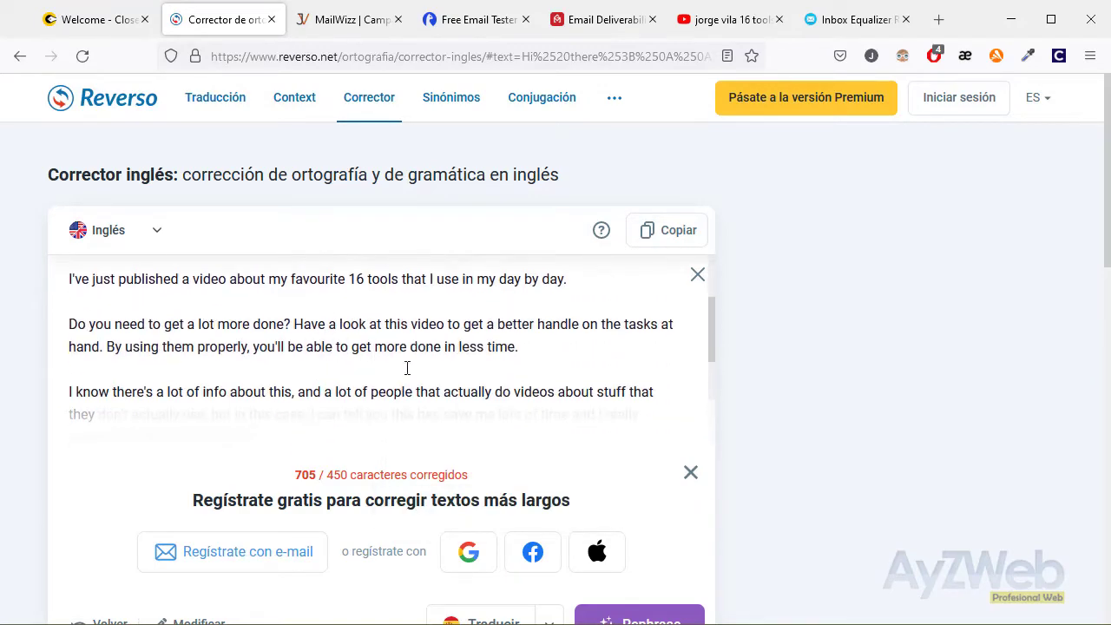
key(alt+Tab)
key(alt+Tab)
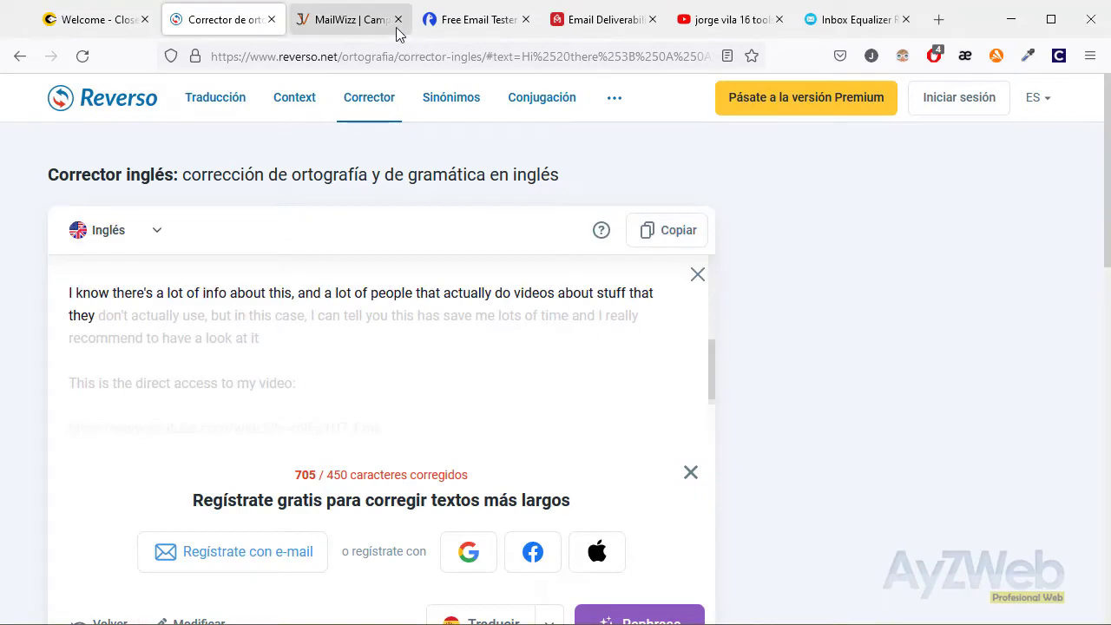
click(365, 21)
click(736, 258)
key(Delete)
Copy the template text from "I know there's a lot of info" through the signature and reload the Reverso corrector
drag(406, 414, 483, 590)
key(ctrl+c)
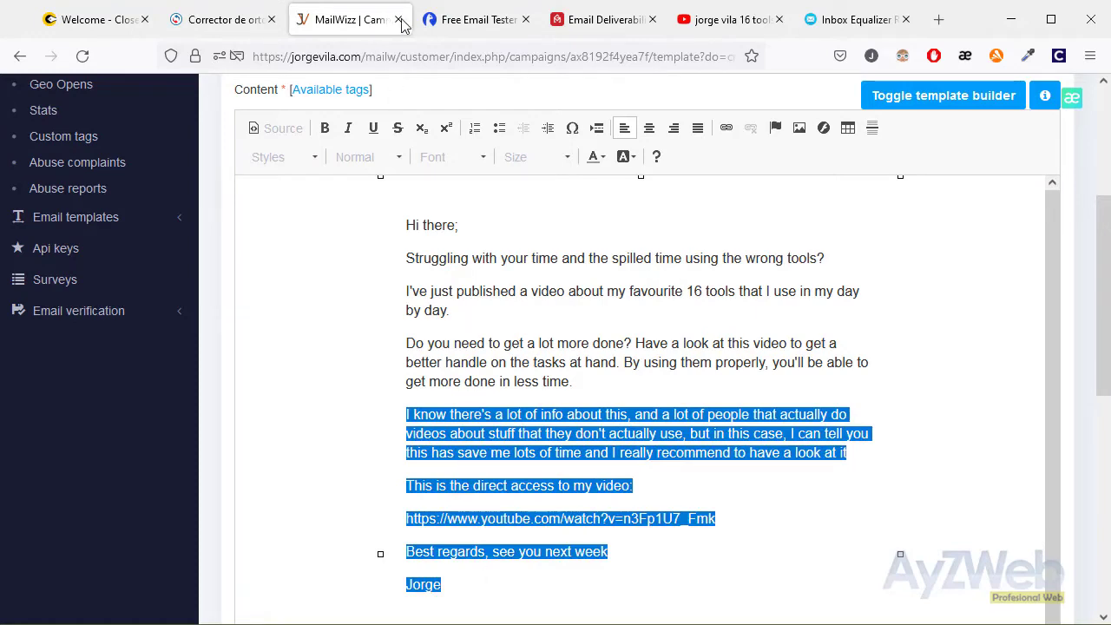
click(453, 21)
click(235, 26)
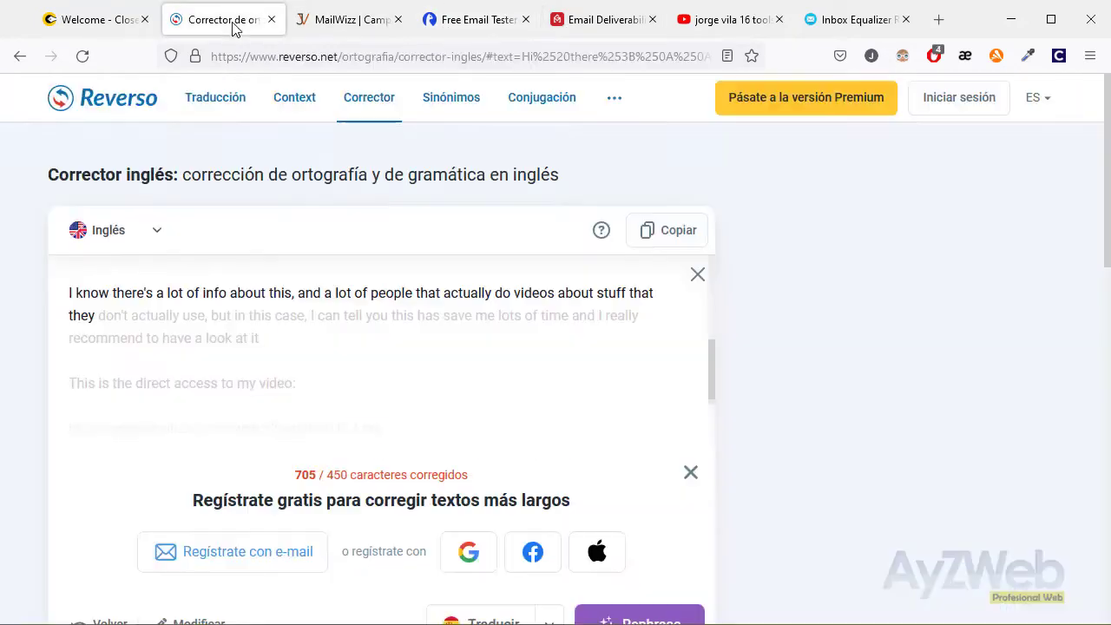
drag(310, 348, 17, 161)
key(F5)
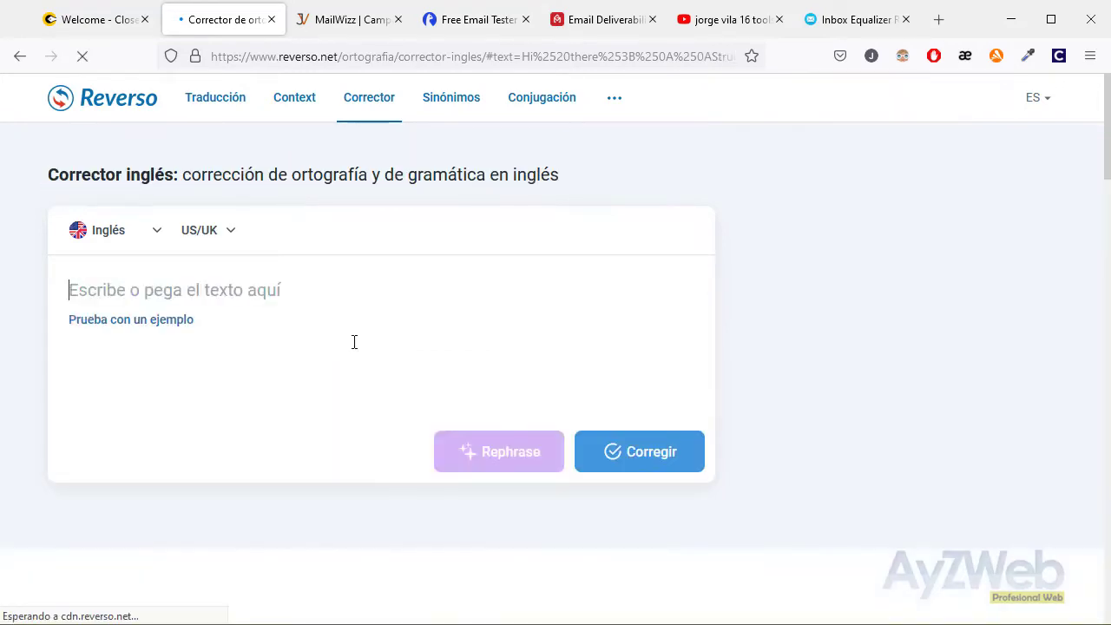
Replace all text in the Reverso corrector with the copied passage and run the correction on it
triple_click(357, 288)
key(shift+Down)
key(shift+Down)
key(shift+Down)
key(shift+Down)
key(shift+Down)
key(shift+Down)
key(shift+Down)
key(shift+Down)
key(shift+Down)
key(shift+Down)
key(shift+Down)
key(shift+Down)
key(shift+Down)
key(shift+Down)
key(shift+Down)
key(shift+Down)
key(shift+Down)
key(shift+Down)
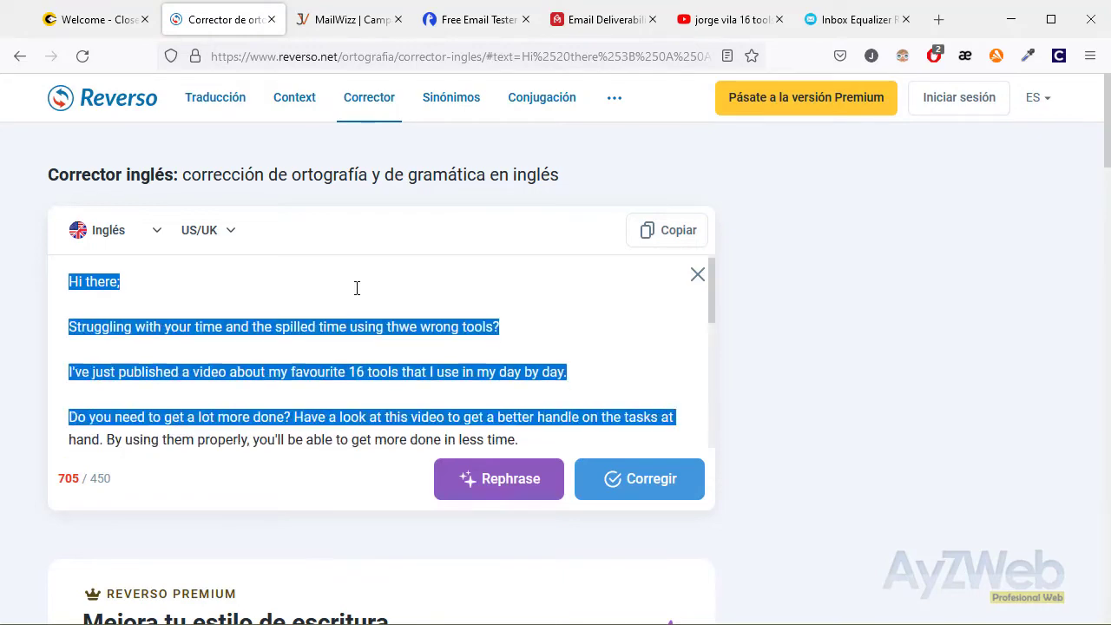
key(BackSpace)
key(ctrl+v)
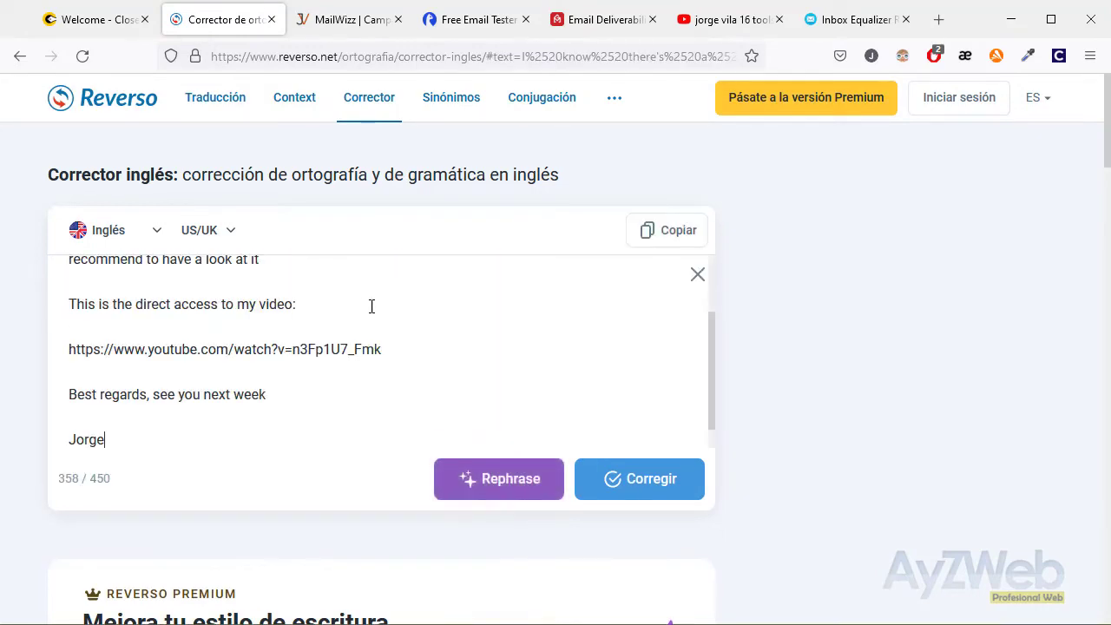
click(610, 480)
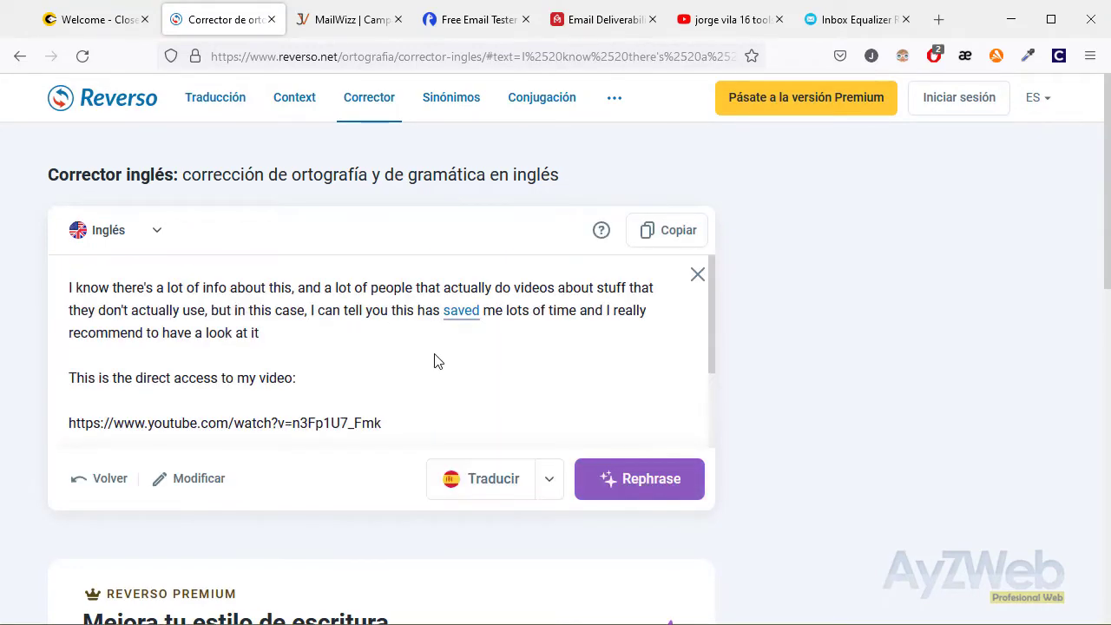
Correct "save" to "saved" in the template's "I know there's a lot of info" paragraph and recheck the remaining passage in Reverso
click(341, 7)
click(732, 452)
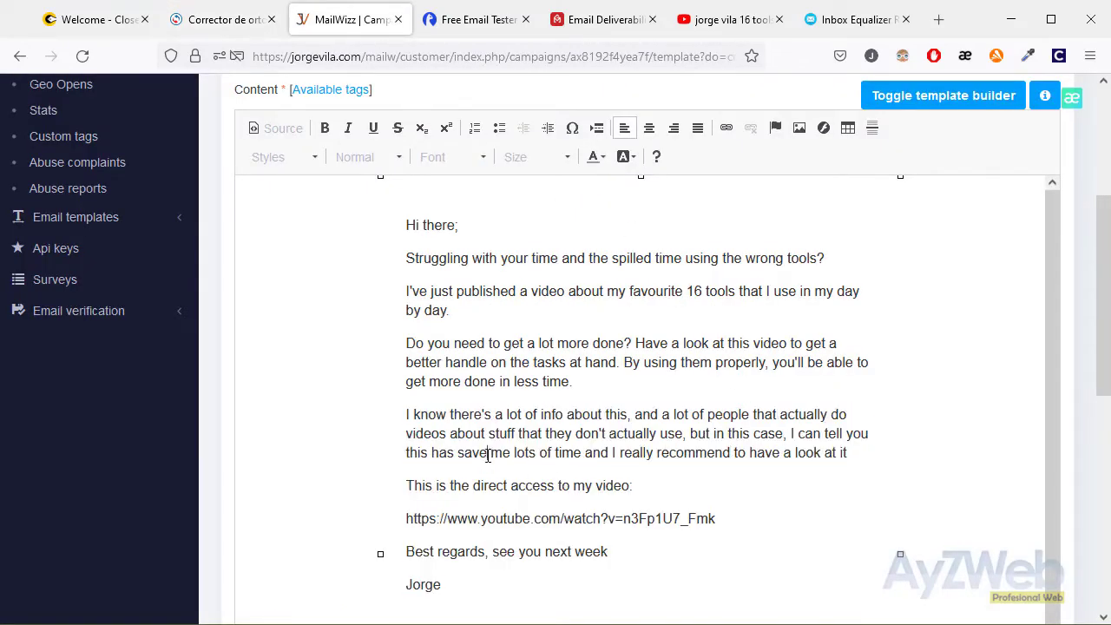
text(d)
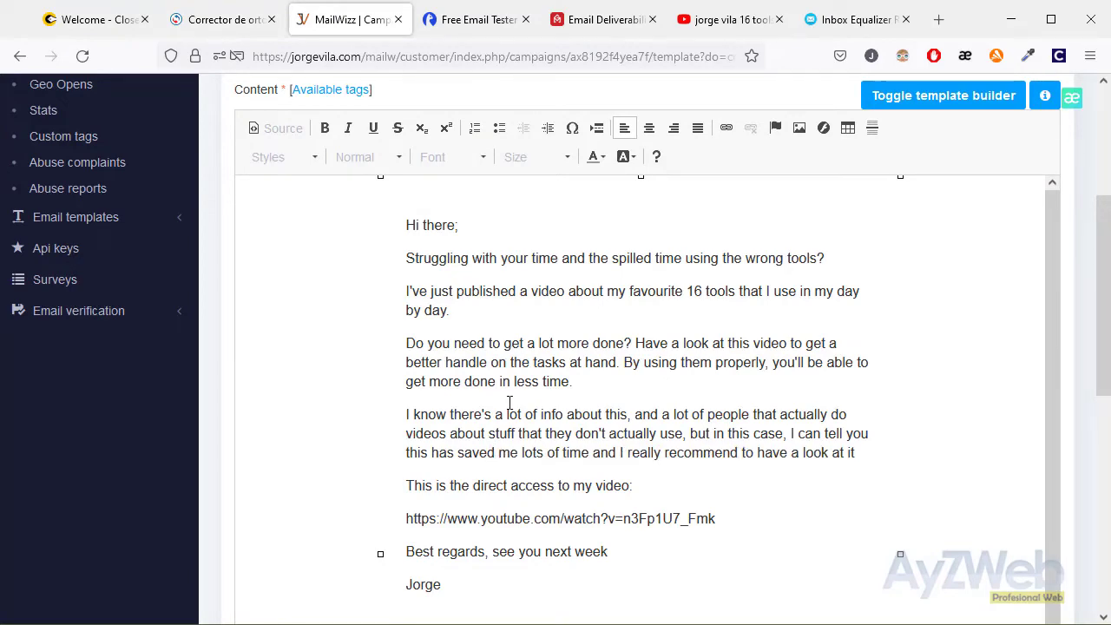
click(467, 23)
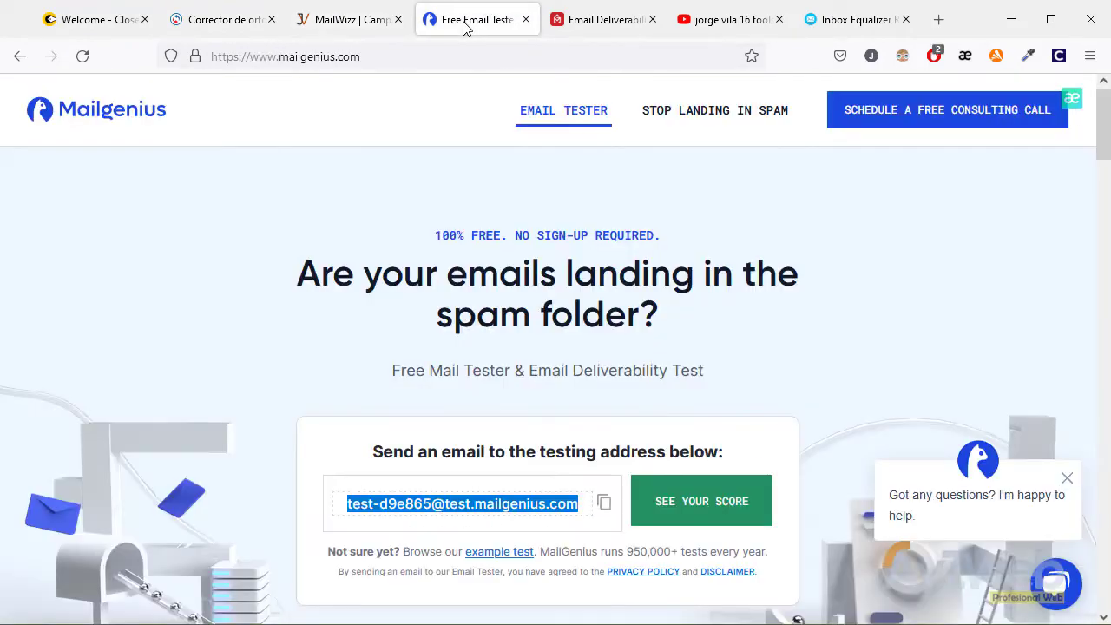
click(240, 27)
scroll(362, 352, down, 3)
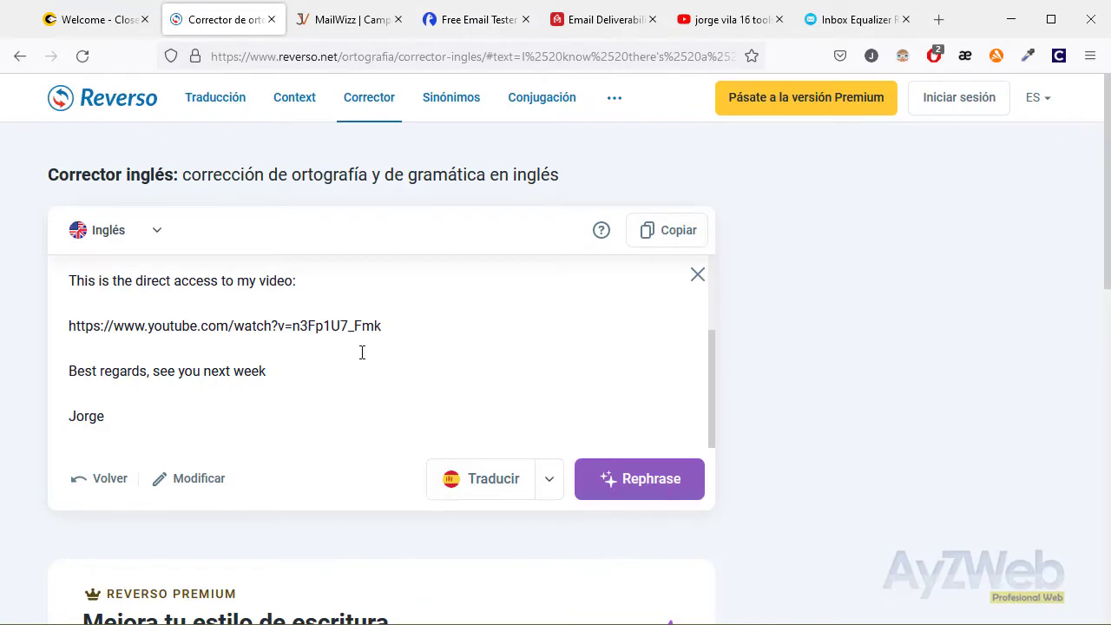
scroll(362, 353, up, 3)
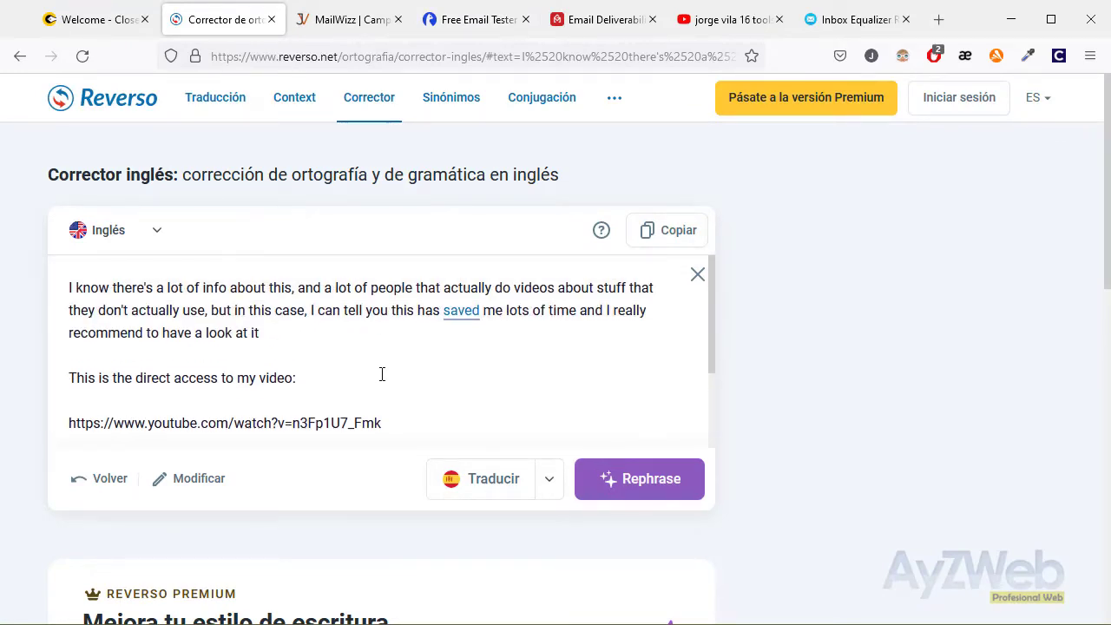
Make "16 tools" bold in the email text, then save the template and continue to the campaign confirmation
click(356, 21)
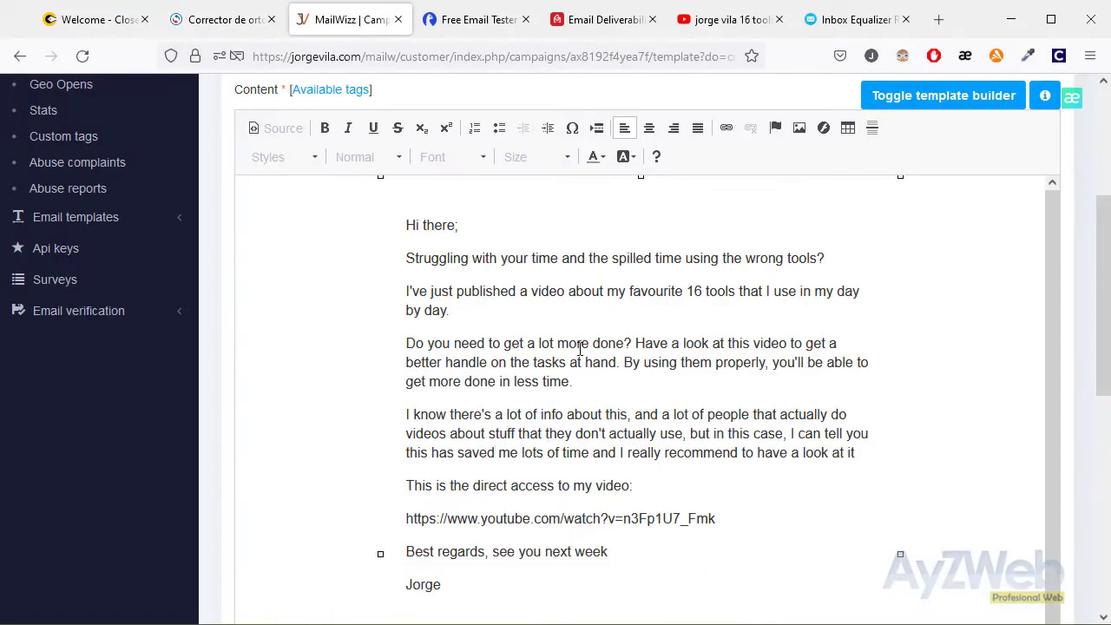
scroll(580, 348, down, 1)
scroll(619, 396, up, 1)
drag(687, 292, 735, 293)
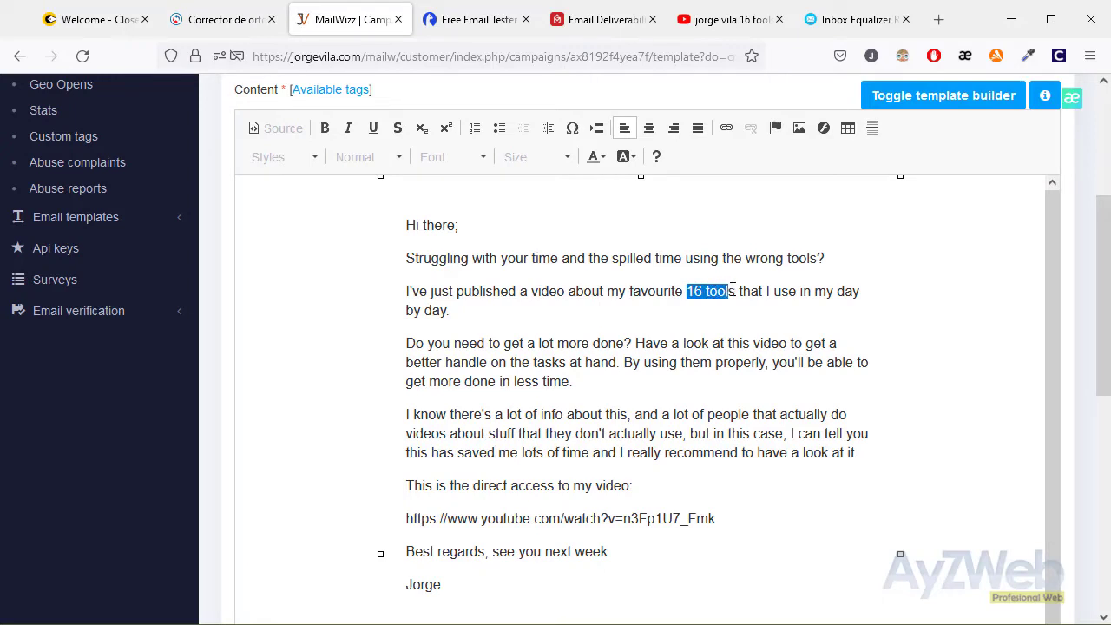
click(325, 128)
scroll(735, 416, down, 1)
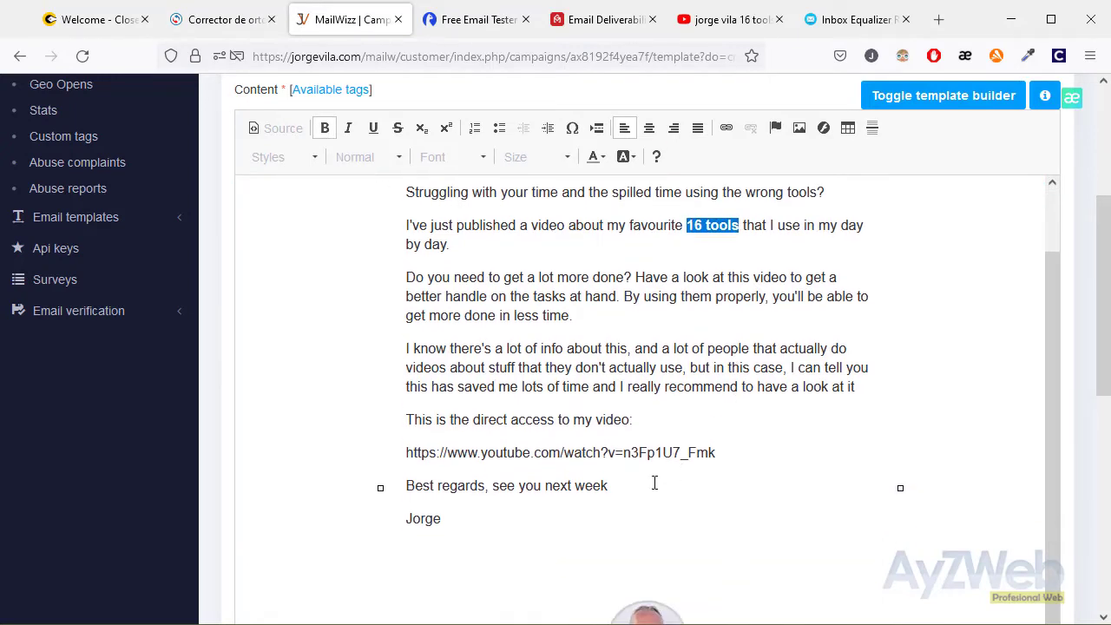
click(703, 337)
scroll(714, 434, down, 8)
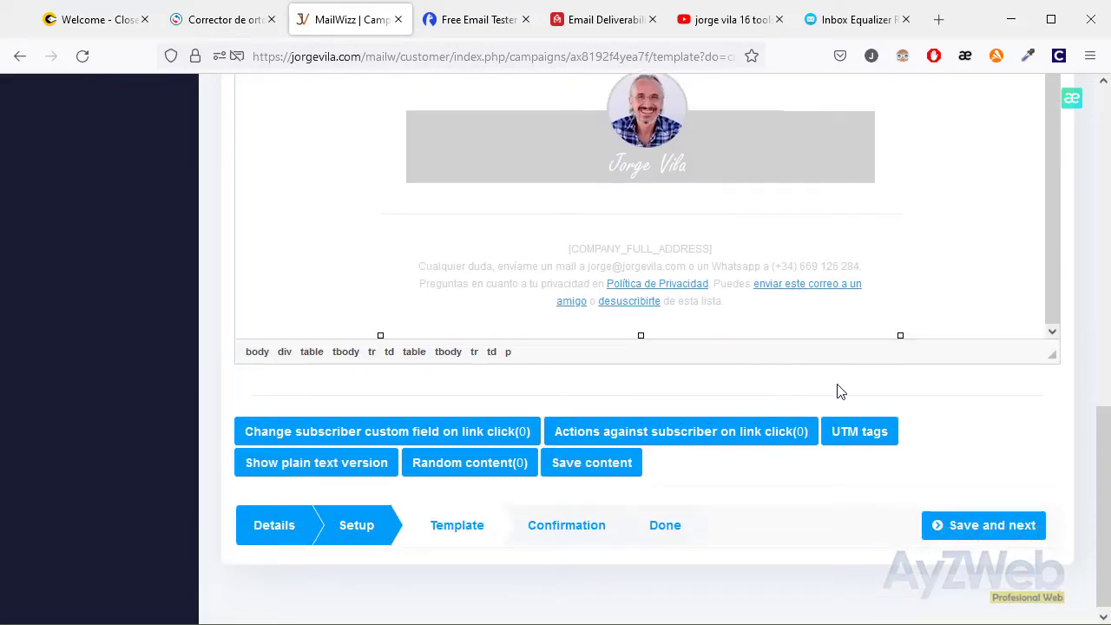
click(999, 540)
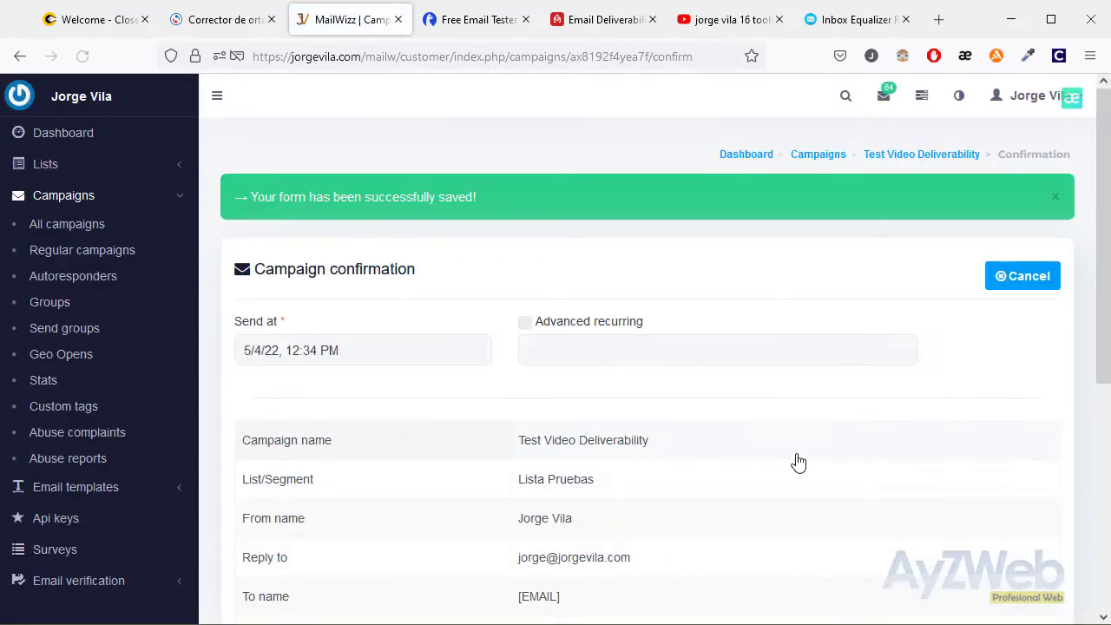
Review the campaign summary and compare its estimated recipients with the test addresses on Mailgenius and GMass
scroll(460, 387, down, 3)
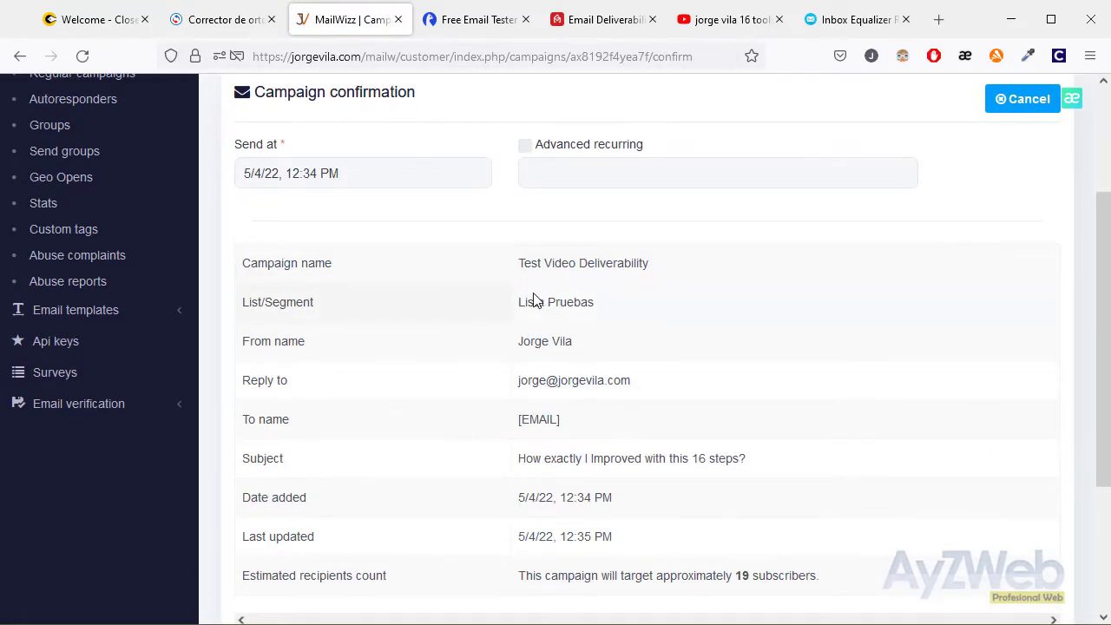
scroll(617, 330, down, 3)
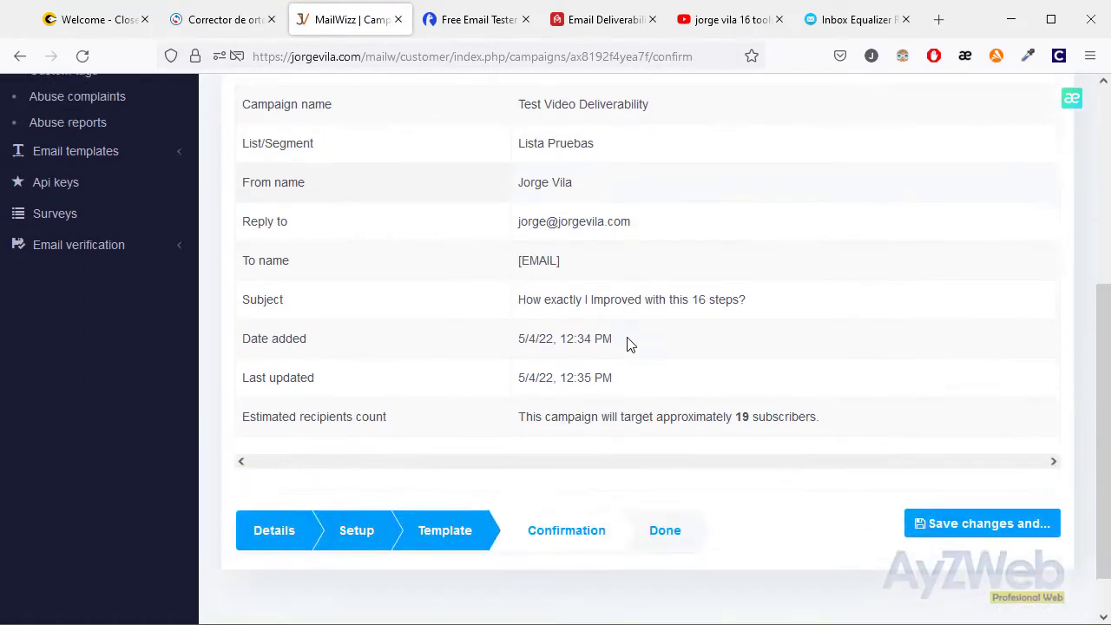
scroll(623, 356, up, 3)
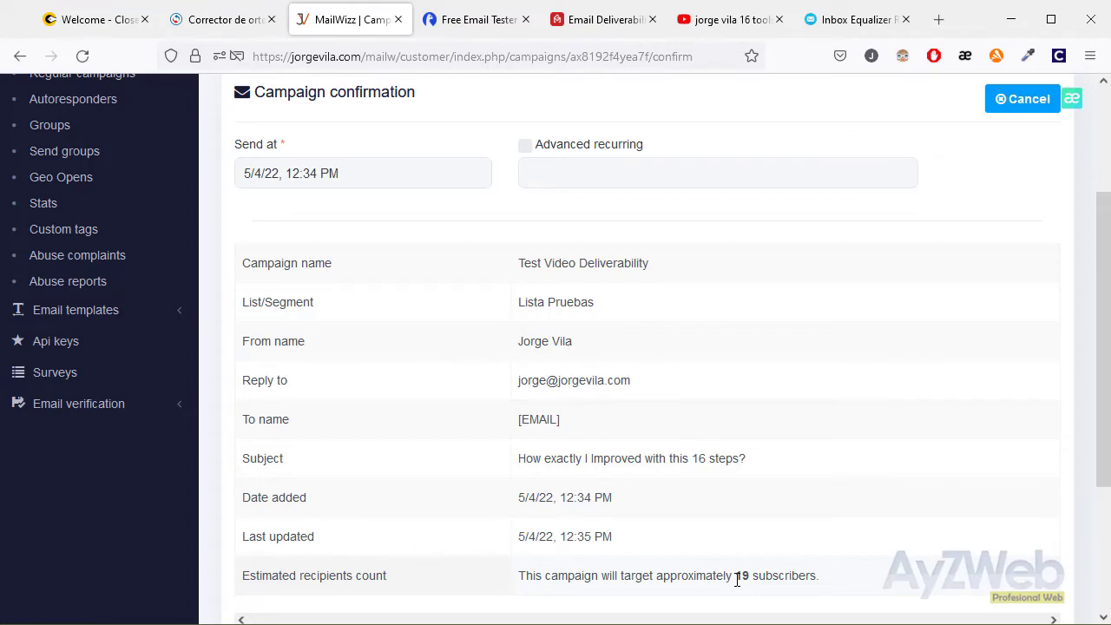
click(612, 18)
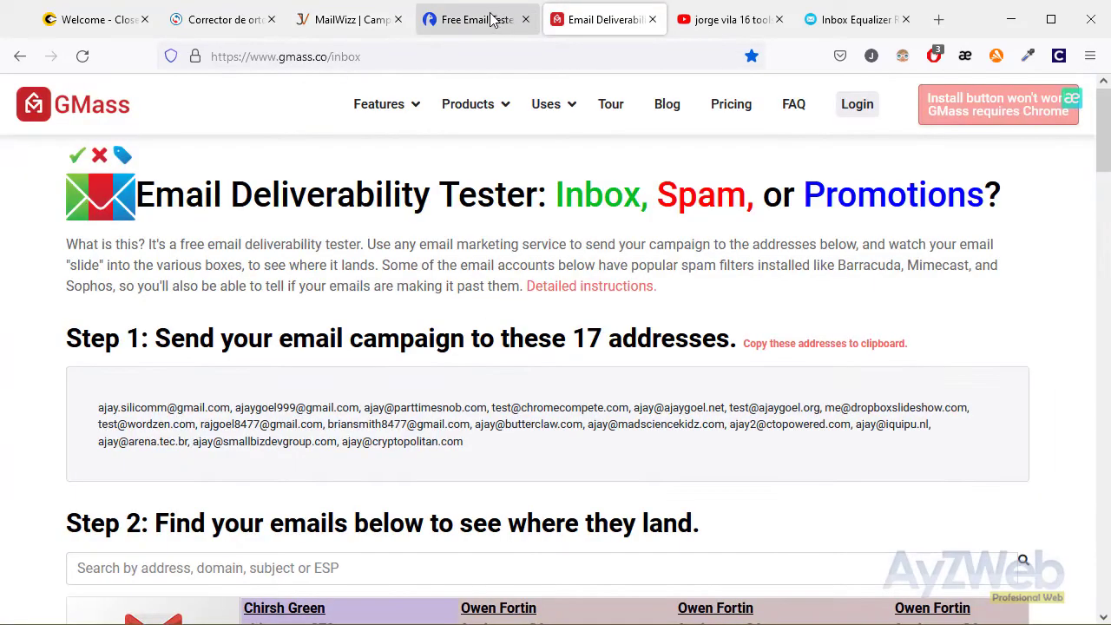
click(492, 18)
click(601, 26)
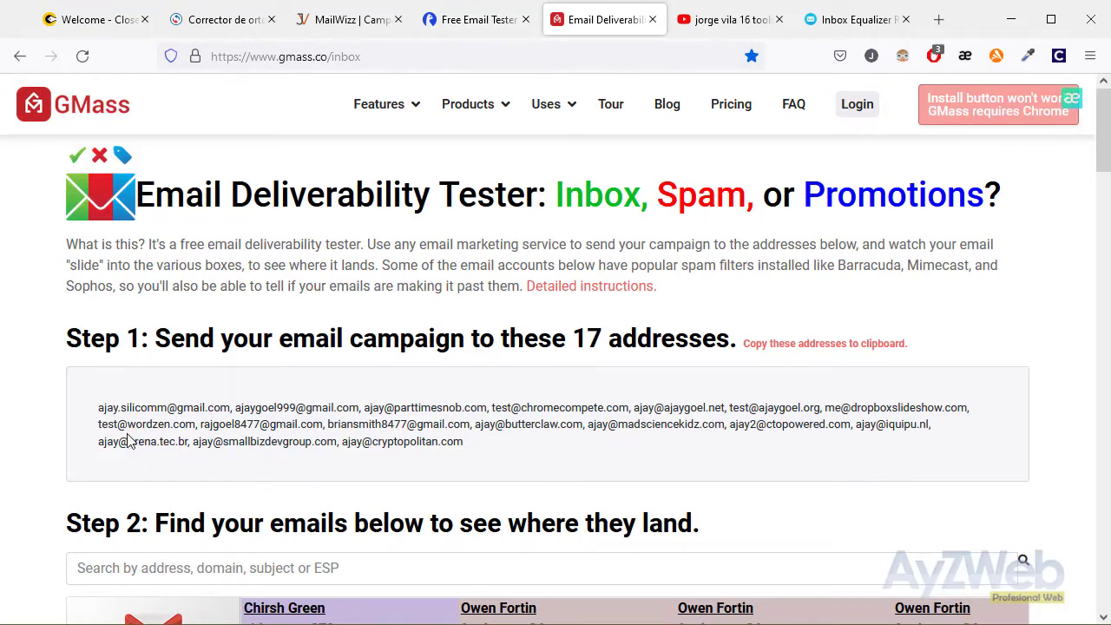
drag(826, 405, 969, 408)
click(918, 451)
Save the Test Video Deliverability campaign and send it to the Lista Pruebas list
click(348, 19)
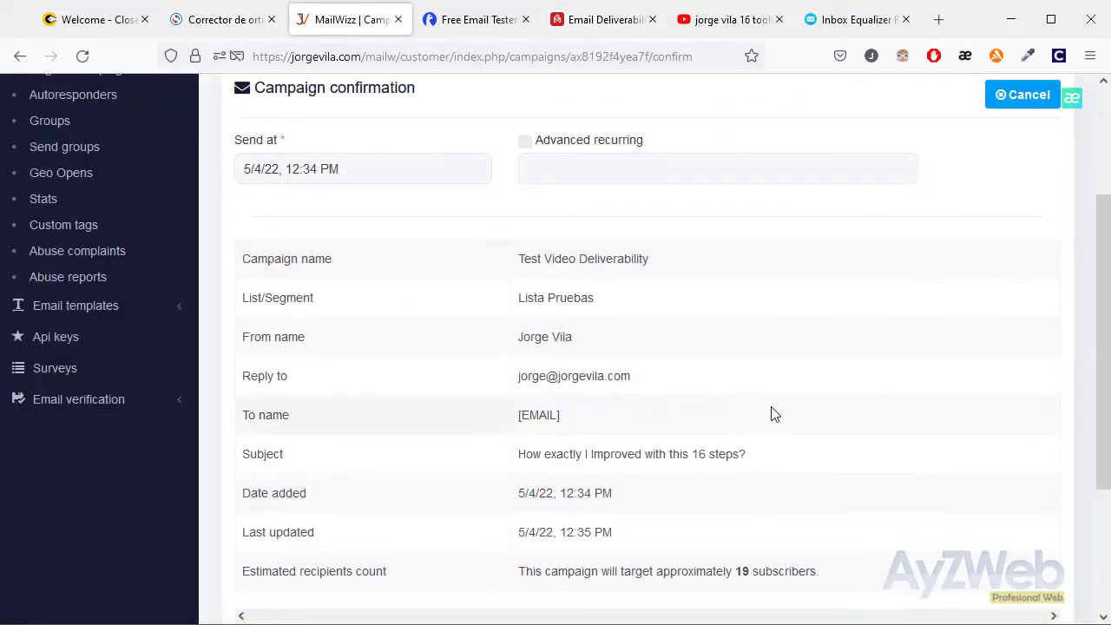
scroll(868, 421, down, 3)
click(975, 508)
click(987, 440)
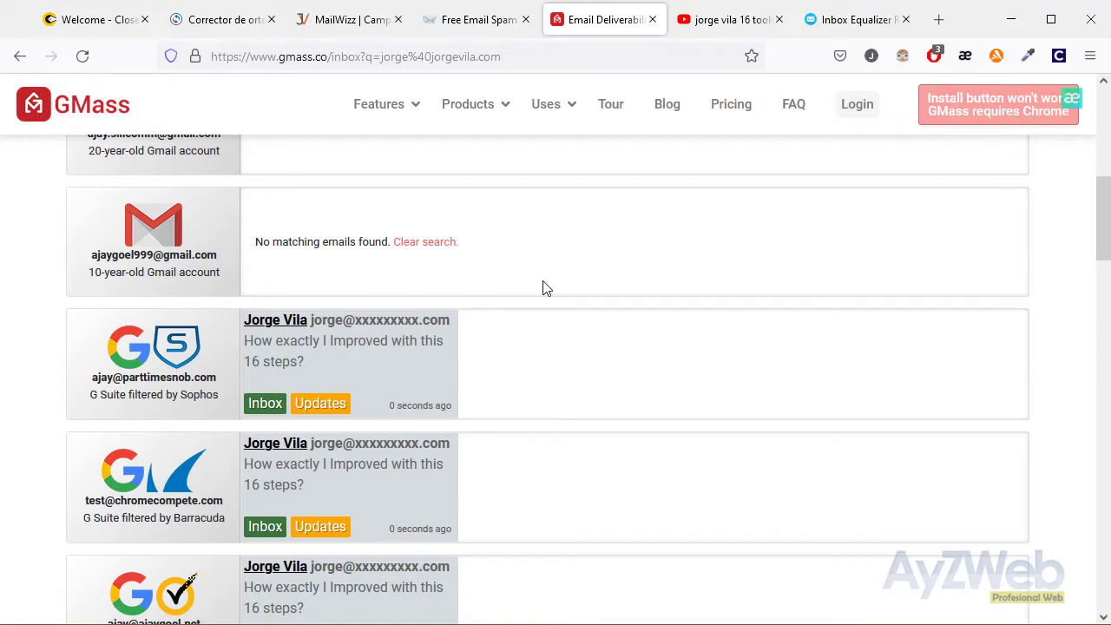
Check the sender address used in the GMass search for the test emails
scroll(513, 275, up, 4)
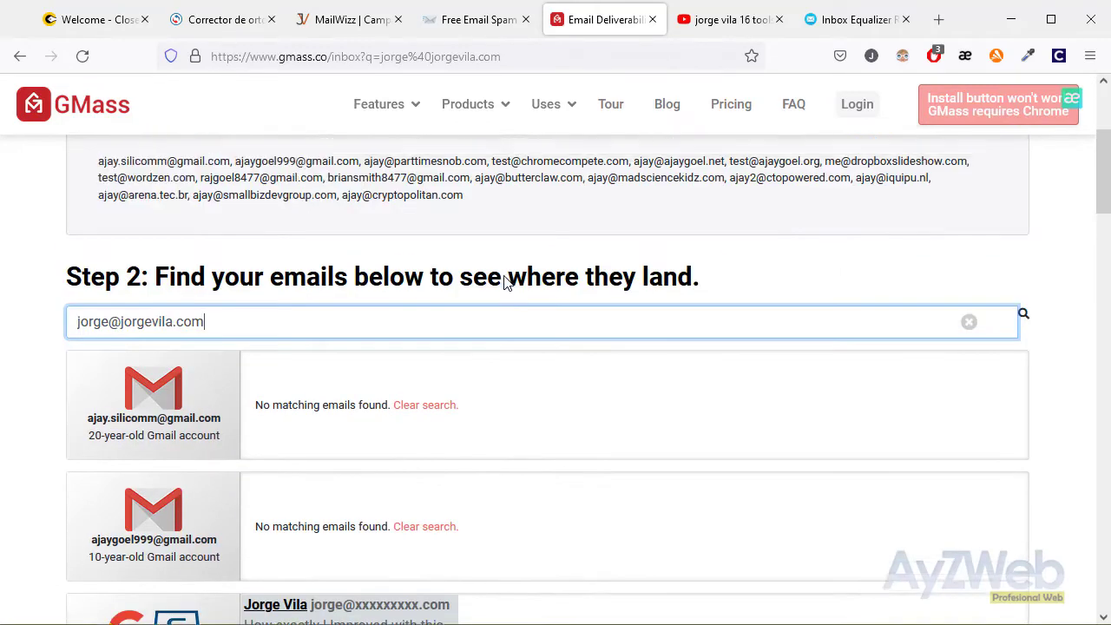
drag(216, 398, 44, 400)
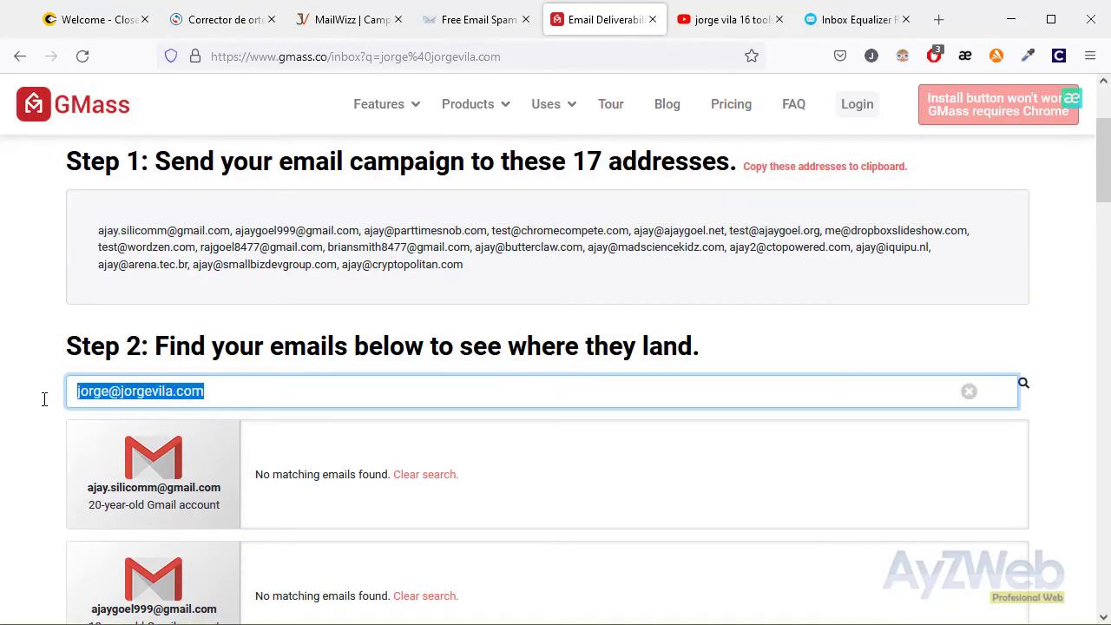
click(125, 393)
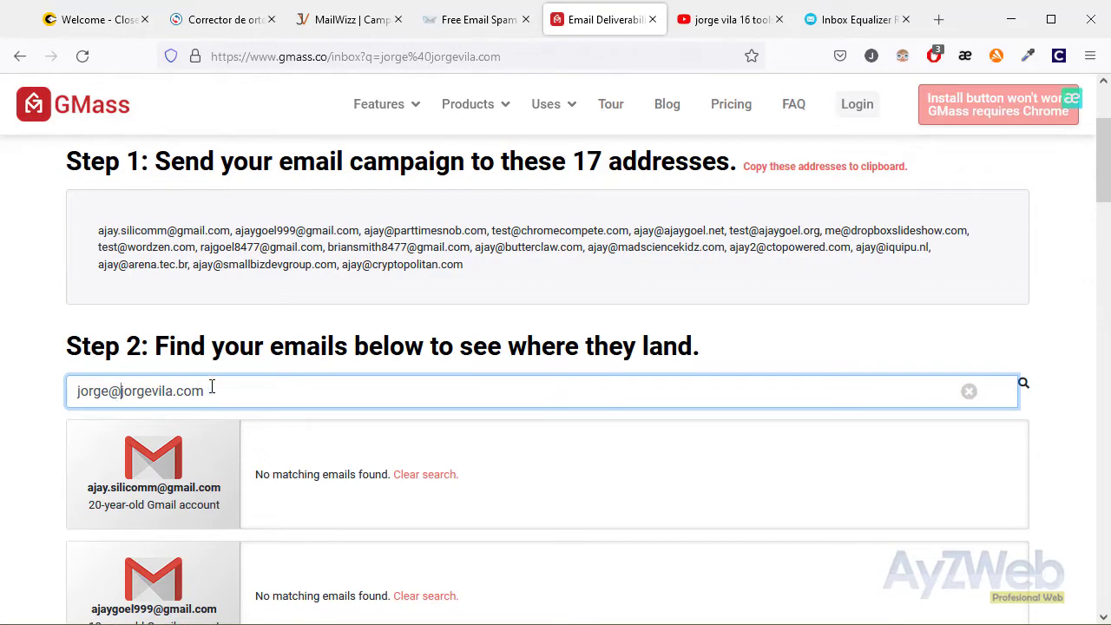
Examine the GMass results for each test account to see whether the campaign landed in inbox, updates or spam
scroll(212, 388, down, 3)
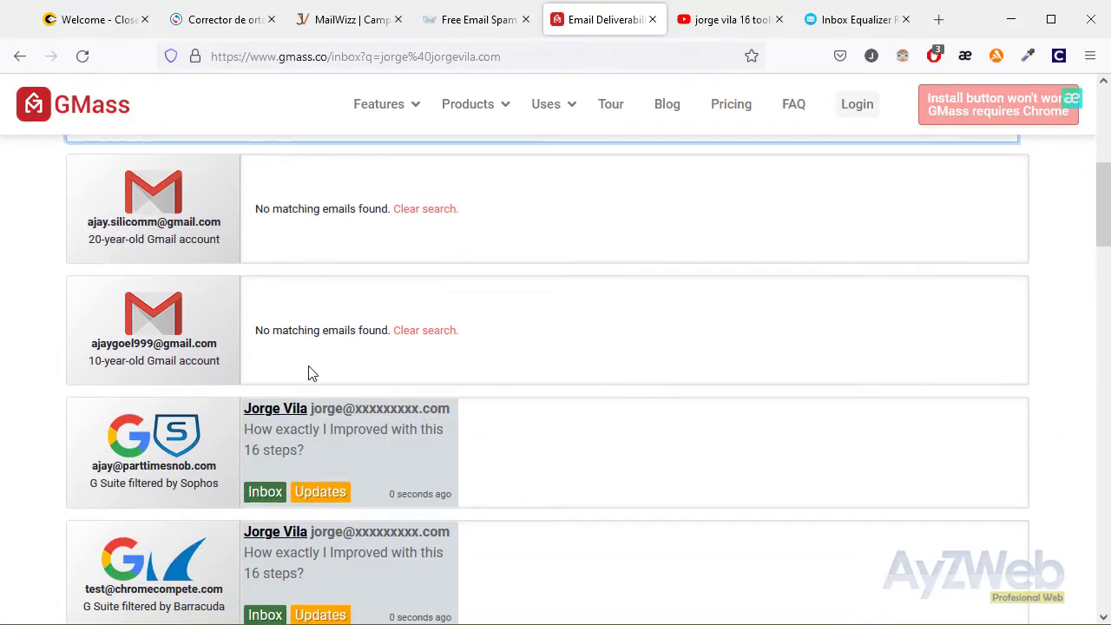
scroll(310, 372, down, 1)
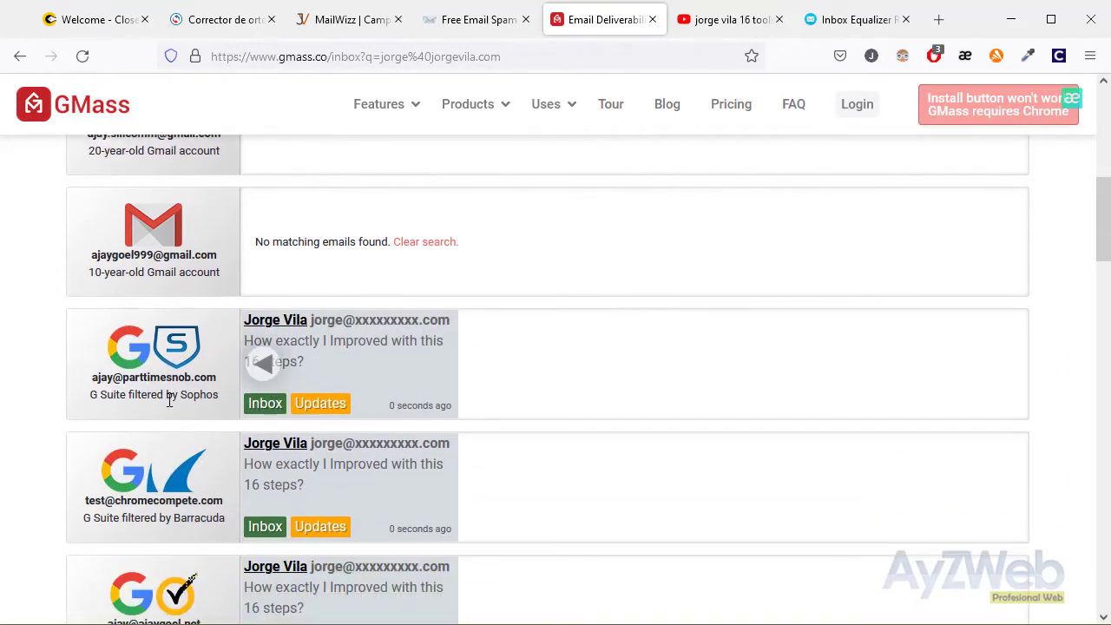
scroll(287, 391, down, 2)
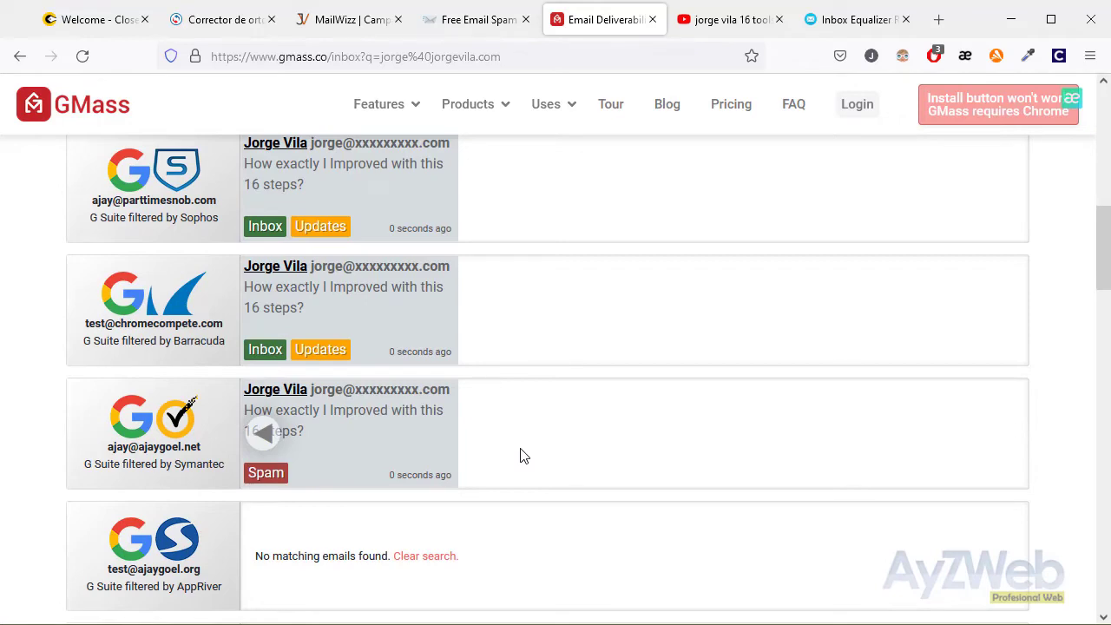
scroll(523, 456, up, 2)
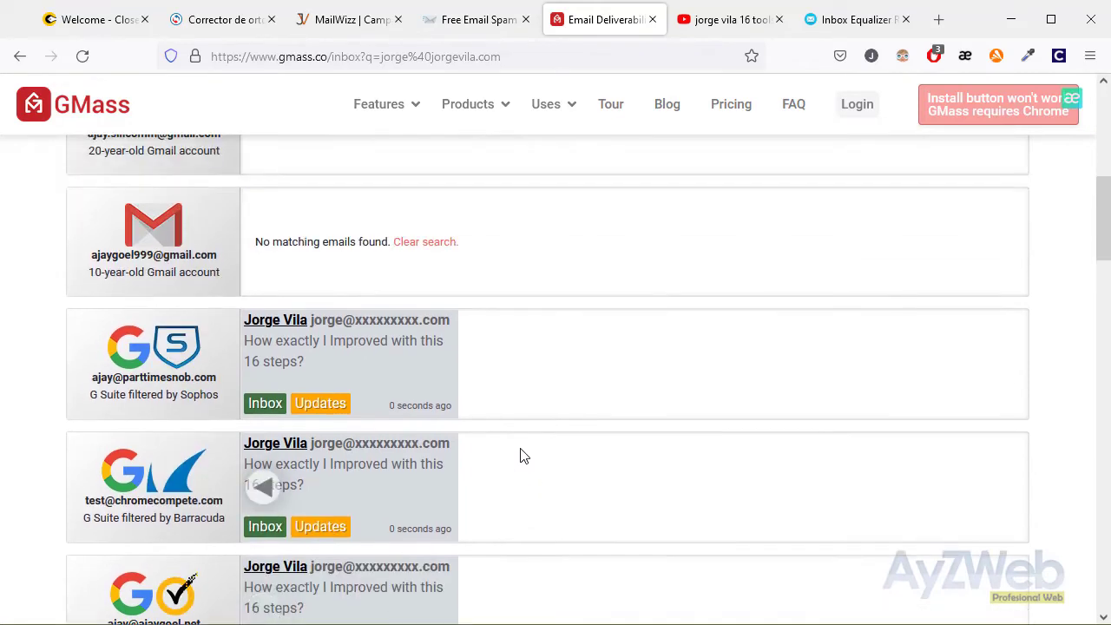
scroll(524, 456, down, 11)
scroll(524, 456, down, 9)
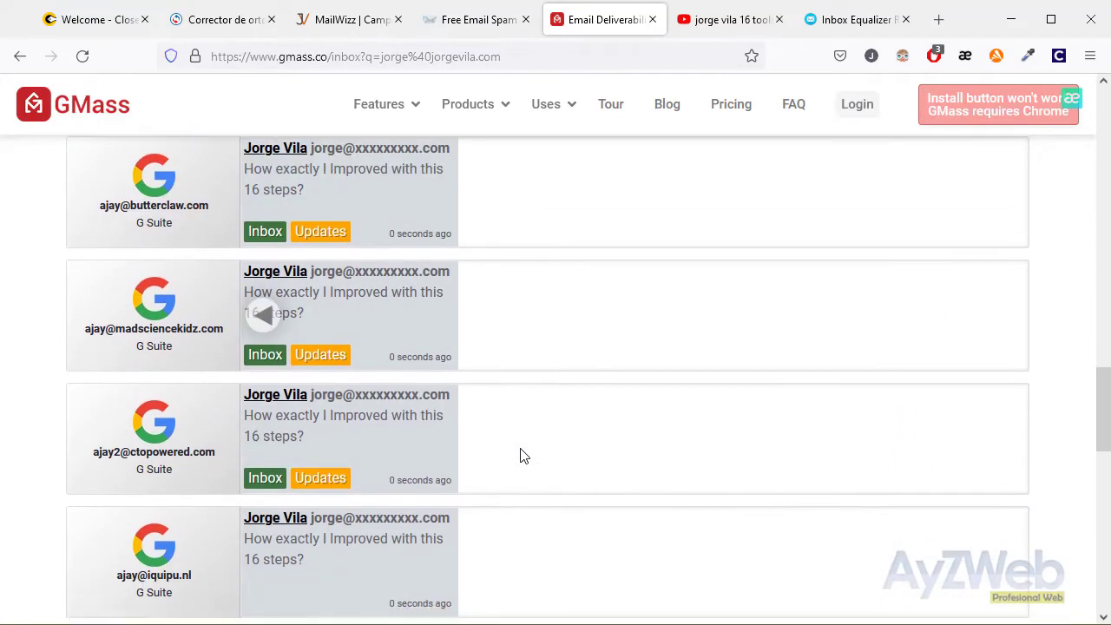
scroll(523, 455, up, 4)
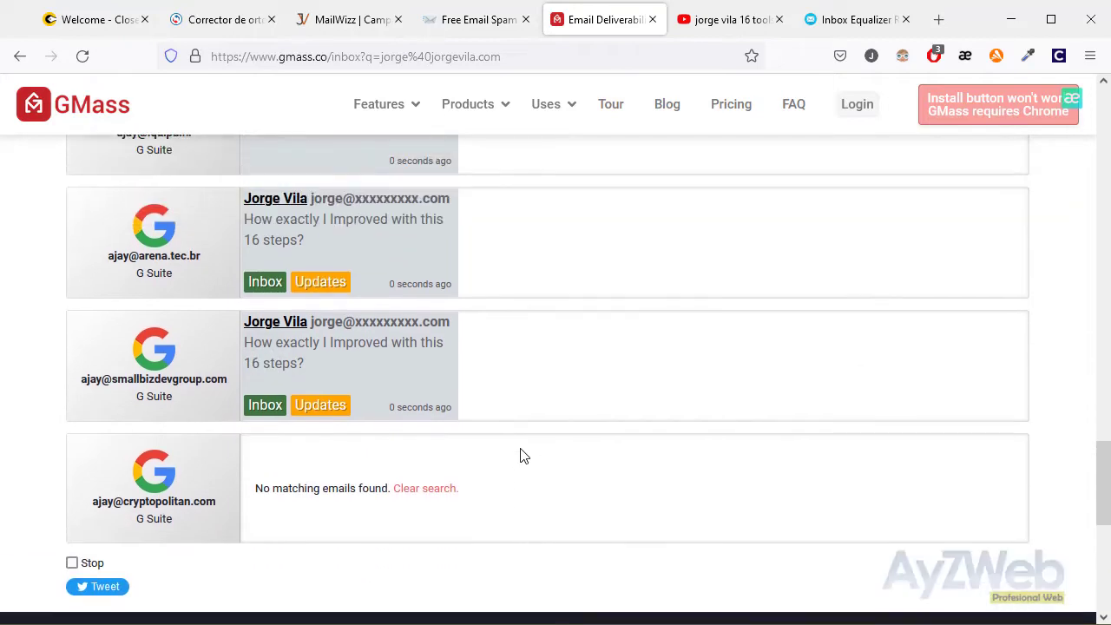
scroll(523, 456, up, 10)
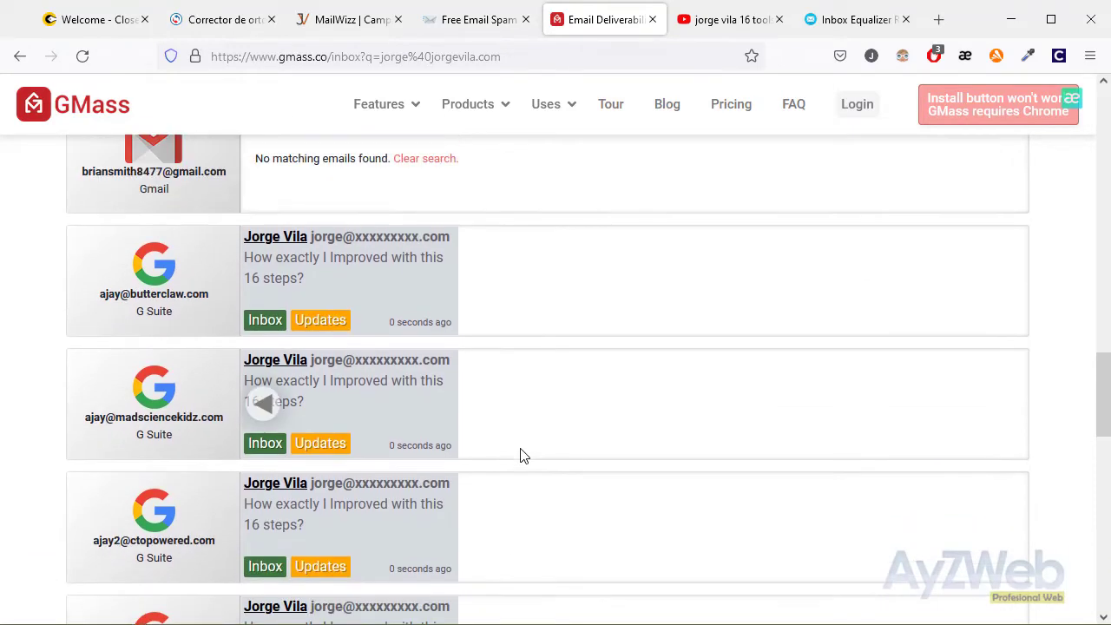
scroll(520, 455, up, 2)
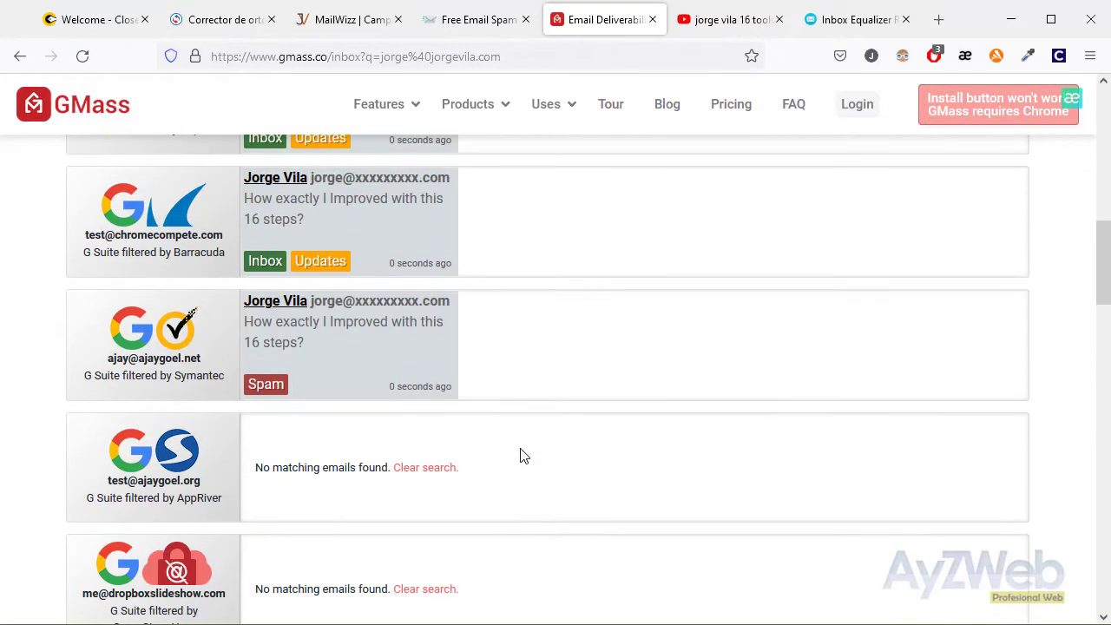
scroll(472, 483, up, 3)
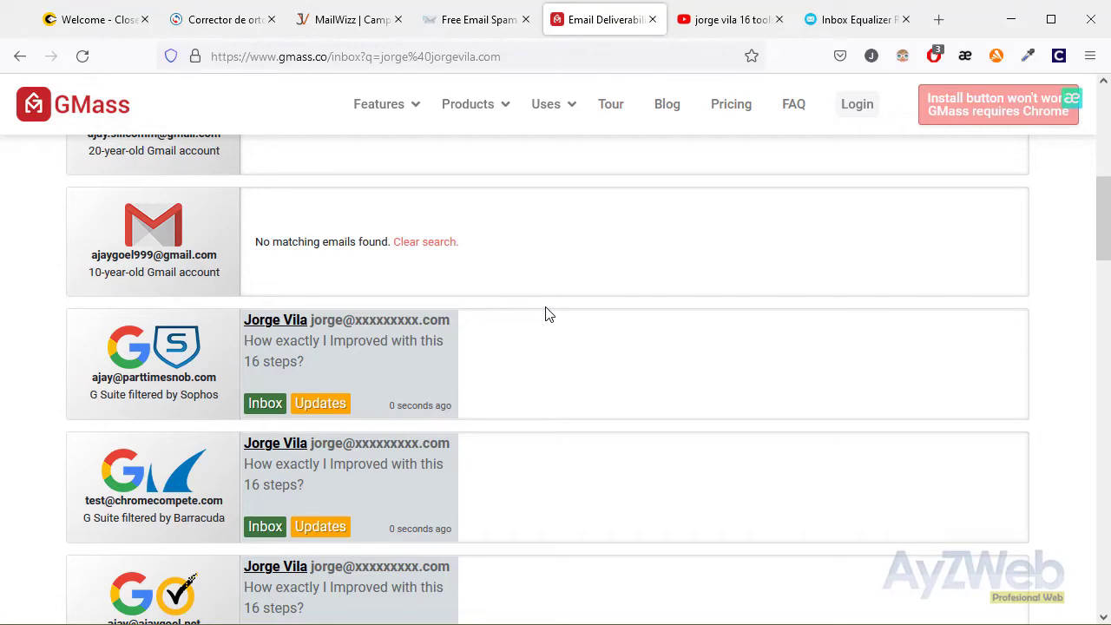
scroll(550, 353, up, 4)
scroll(551, 352, down, 2)
scroll(550, 352, up, 2)
Switch to the Mailgenius report, dismiss the chat prompt and review the score and list of tests
click(487, 20)
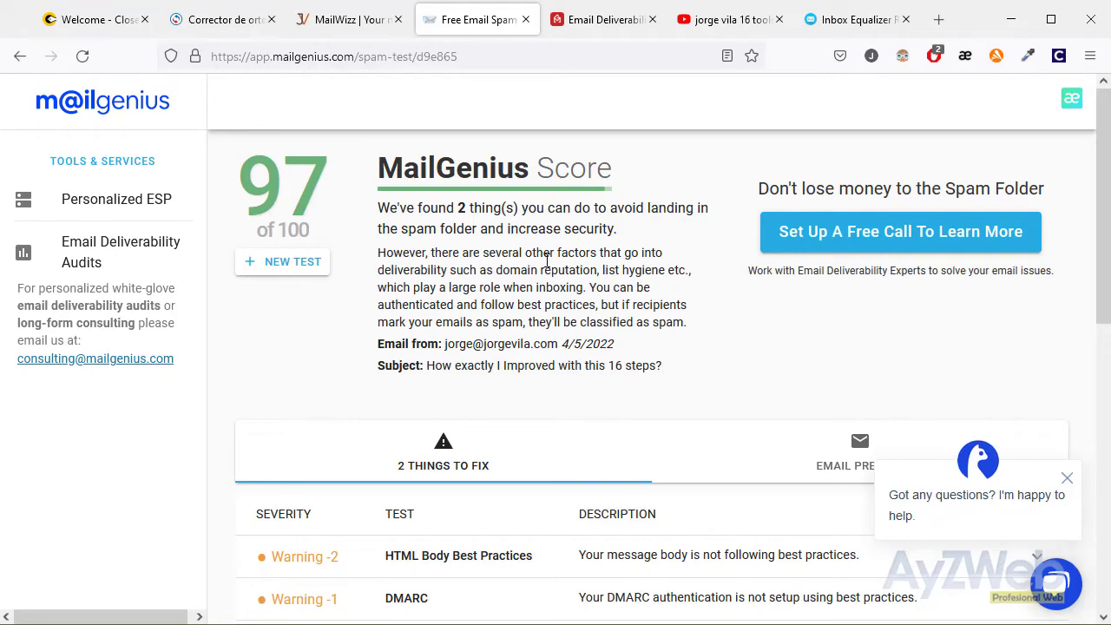
scroll(546, 255, down, 3)
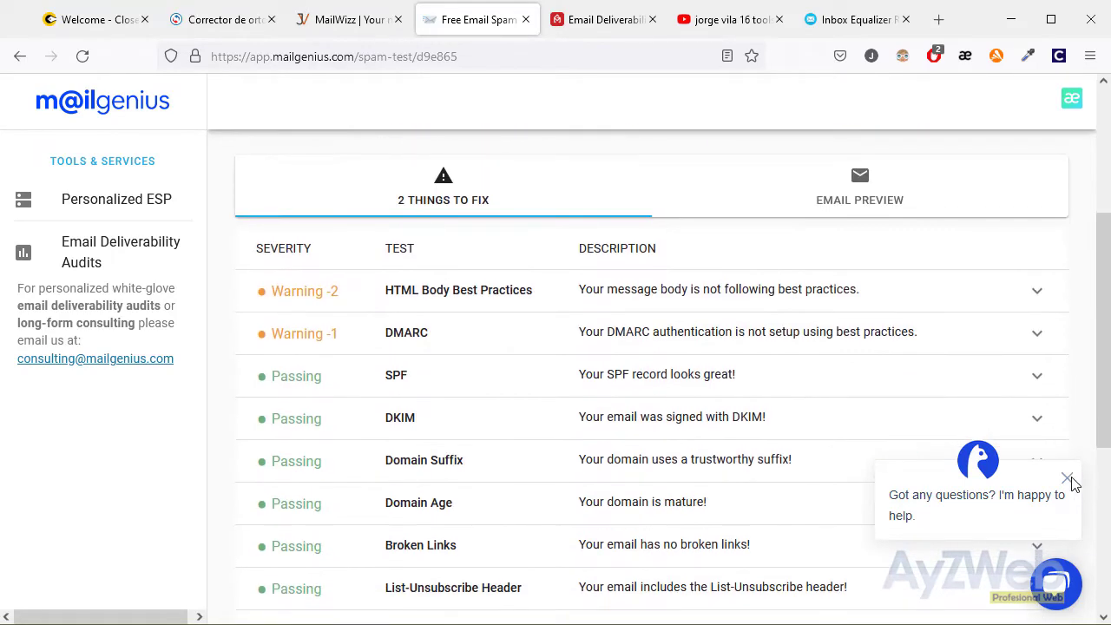
click(1067, 477)
scroll(1004, 461, up, 3)
scroll(825, 336, down, 3)
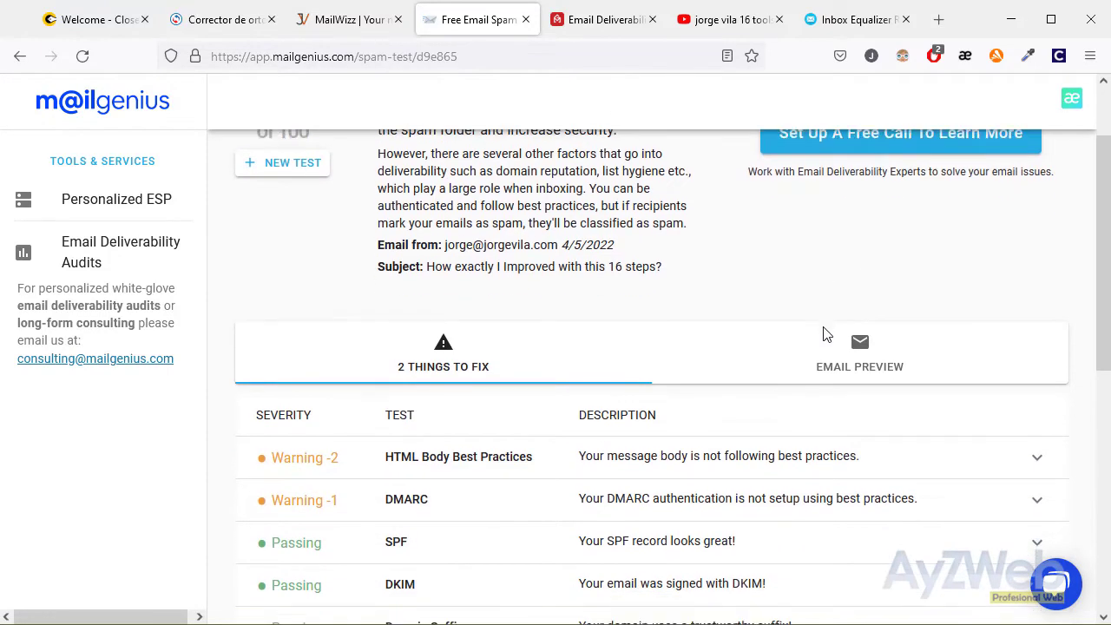
scroll(331, 373, down, 1)
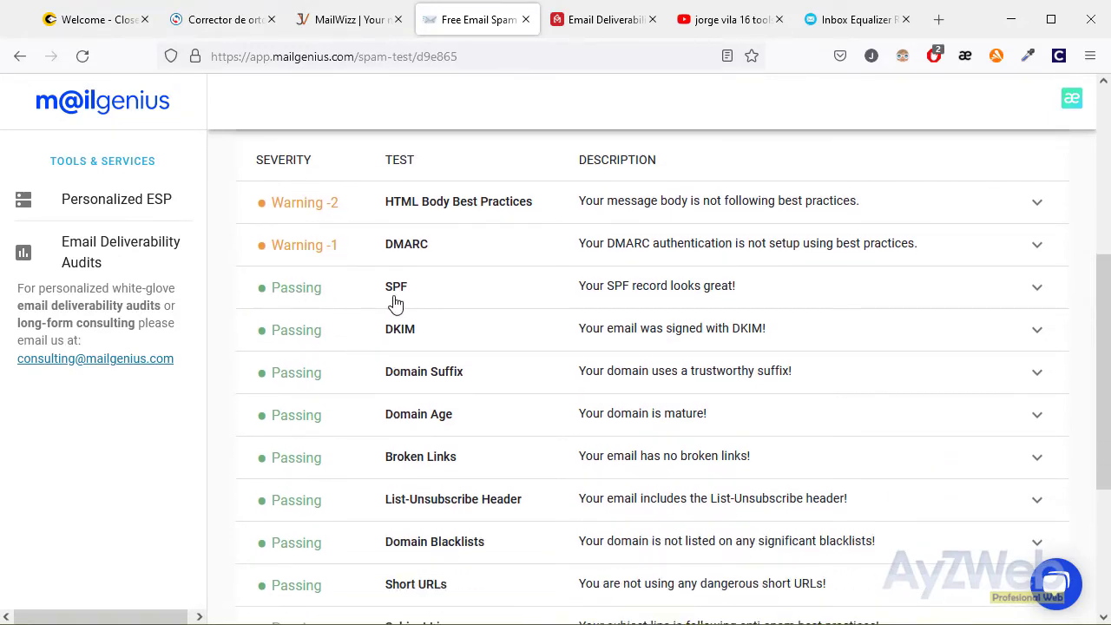
scroll(409, 252, down, 3)
scroll(409, 261, up, 4)
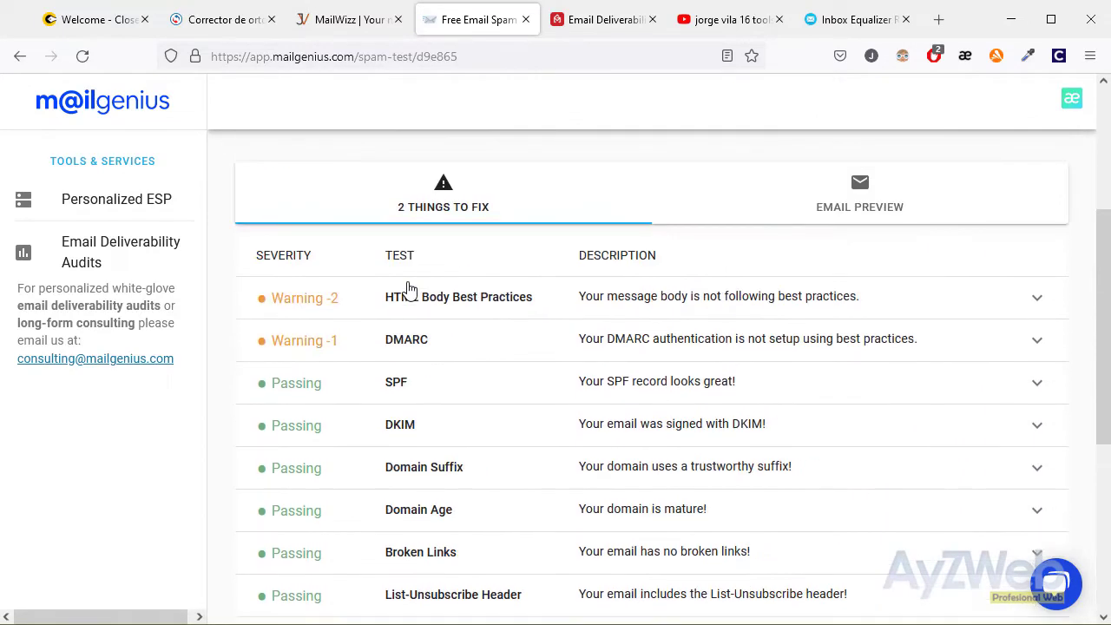
Expand the HTML Body Best Practices warning and examine the first tracking URL flagged as too long
click(362, 324)
scroll(451, 319, down, 3)
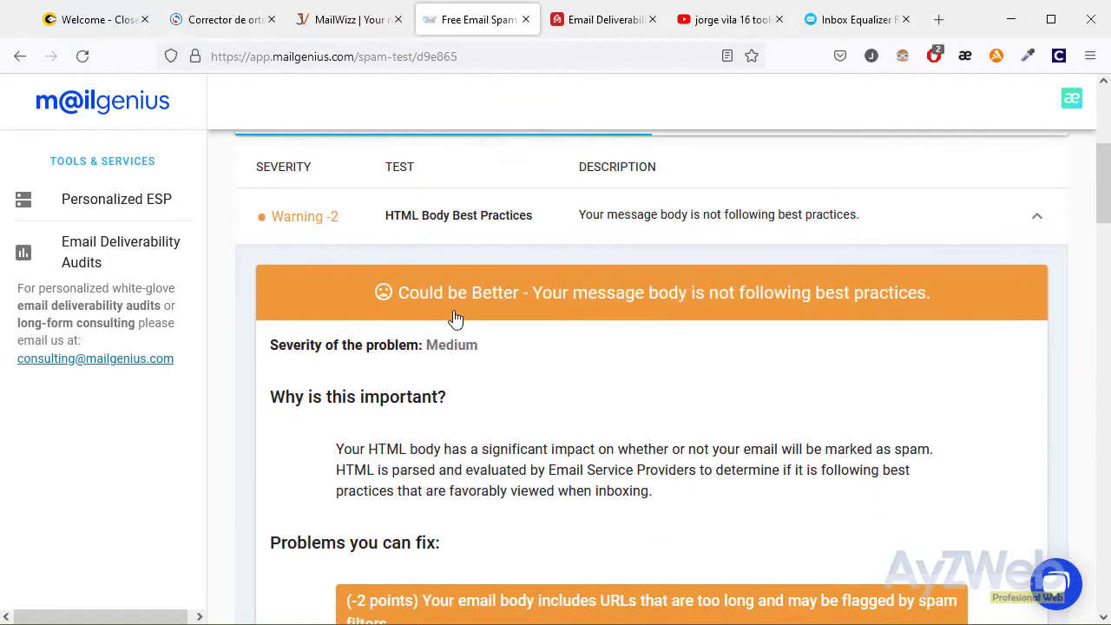
scroll(456, 317, down, 4)
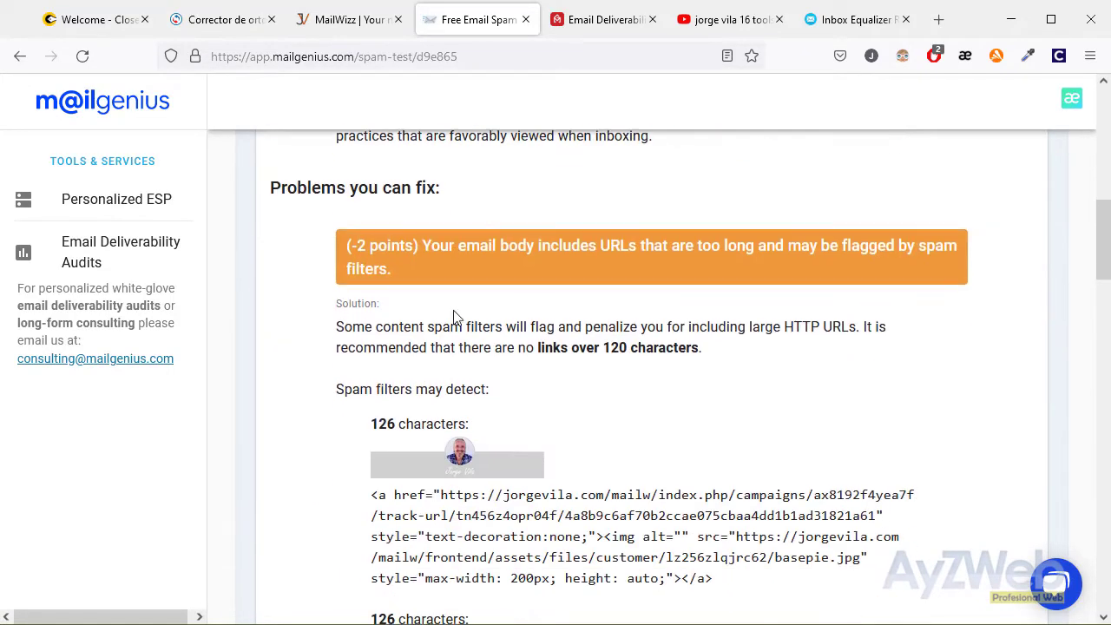
drag(441, 318, 881, 338)
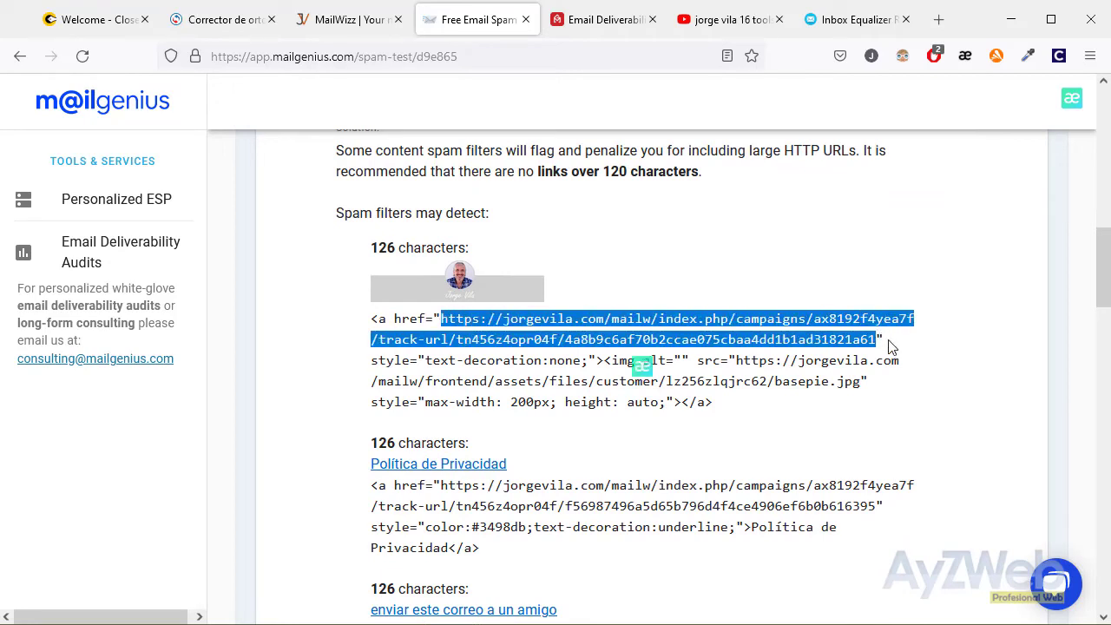
click(891, 346)
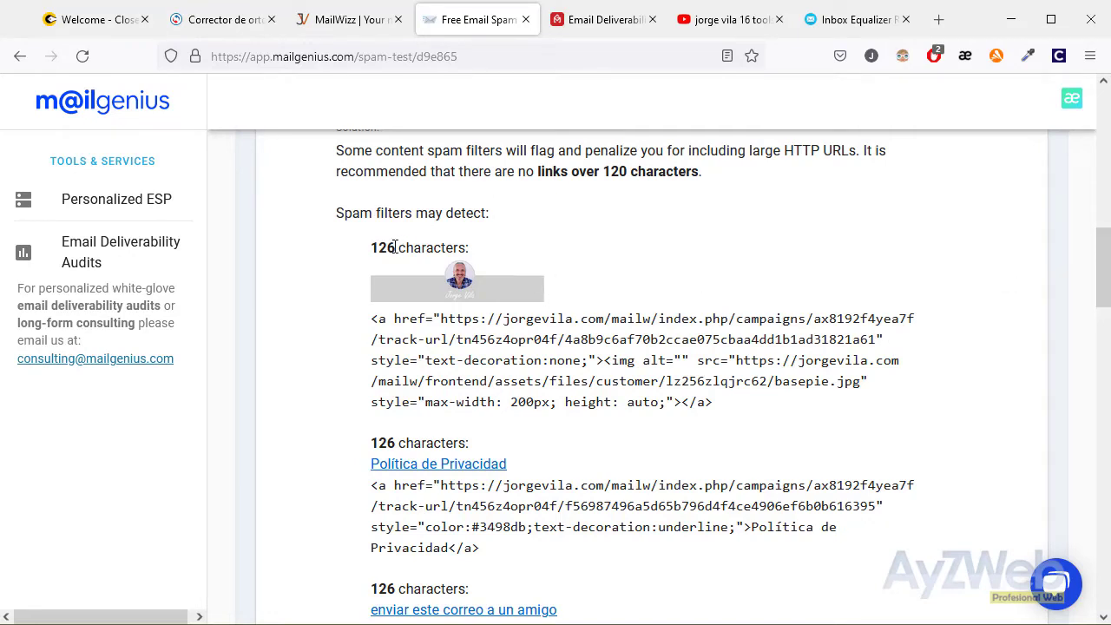
Read the recommended link length and the remaining flagged links, and collapse the HTML Body Best Practices details
drag(603, 171, 709, 178)
click(710, 210)
scroll(735, 306, down, 4)
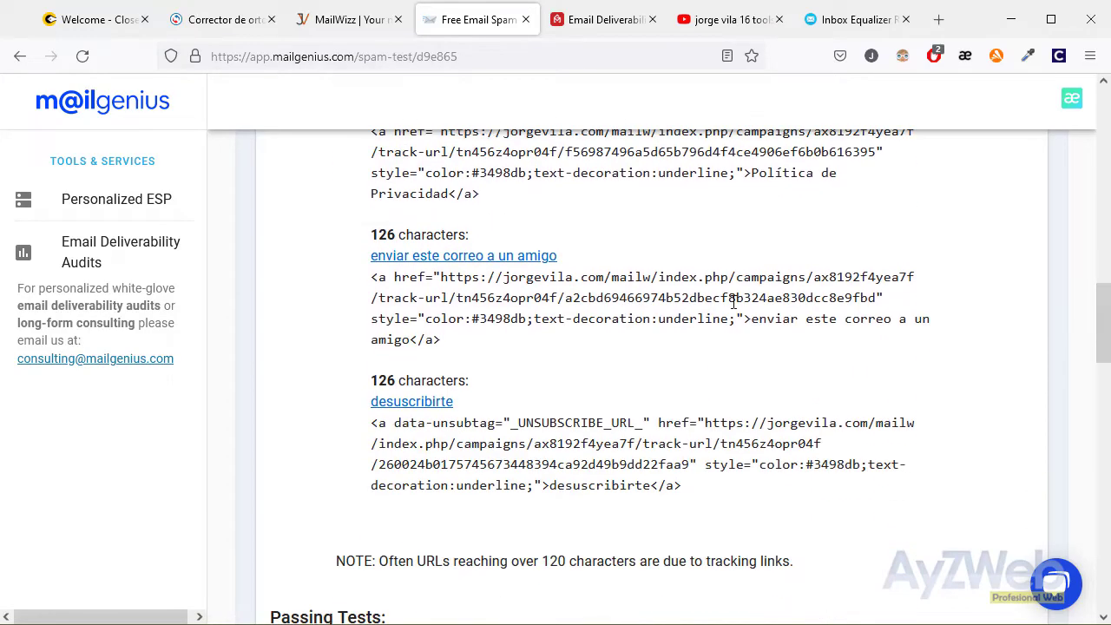
scroll(735, 306, down, 7)
scroll(735, 310, up, 10)
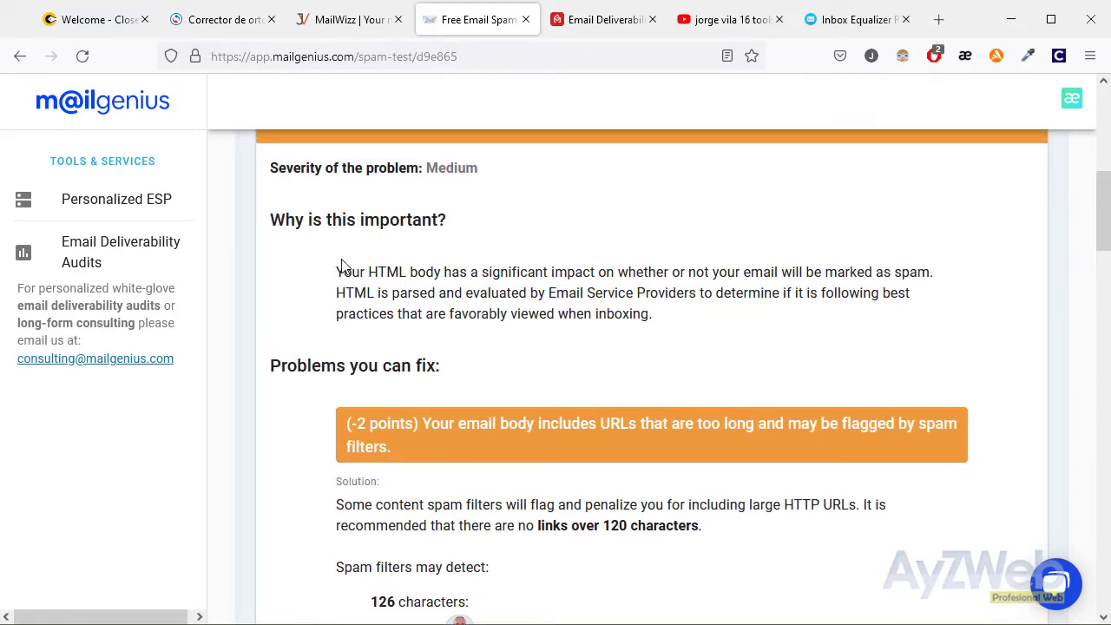
scroll(341, 266, up, 2)
click(1038, 216)
Expand the DMARC warning and compare the existing record's policy with the suggested reject and quarantine policies
click(483, 253)
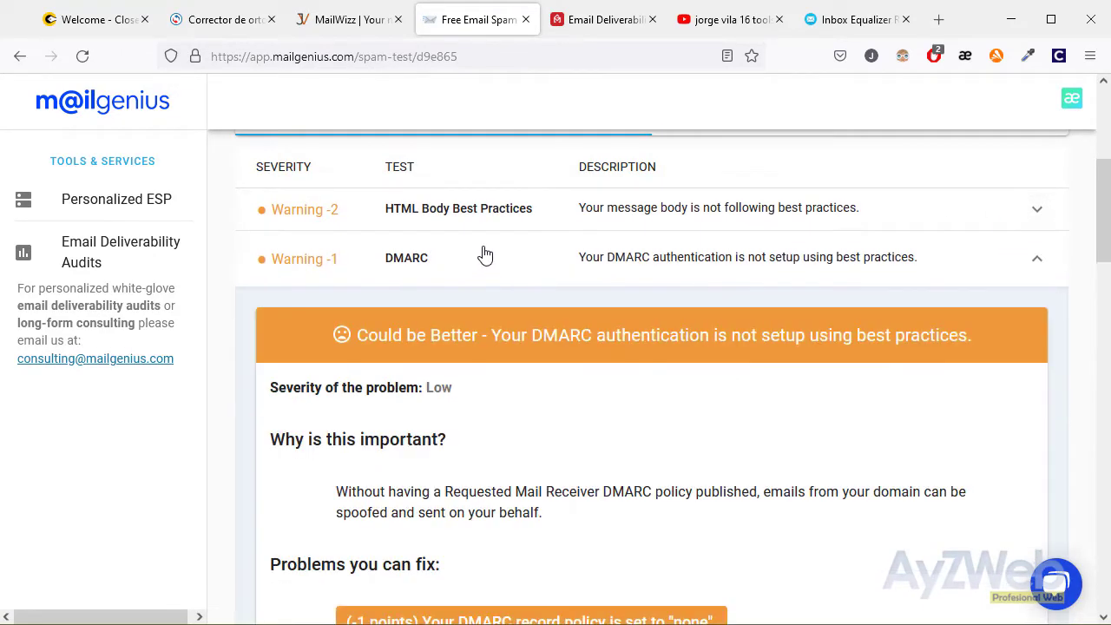
scroll(485, 252, down, 3)
scroll(484, 252, down, 1)
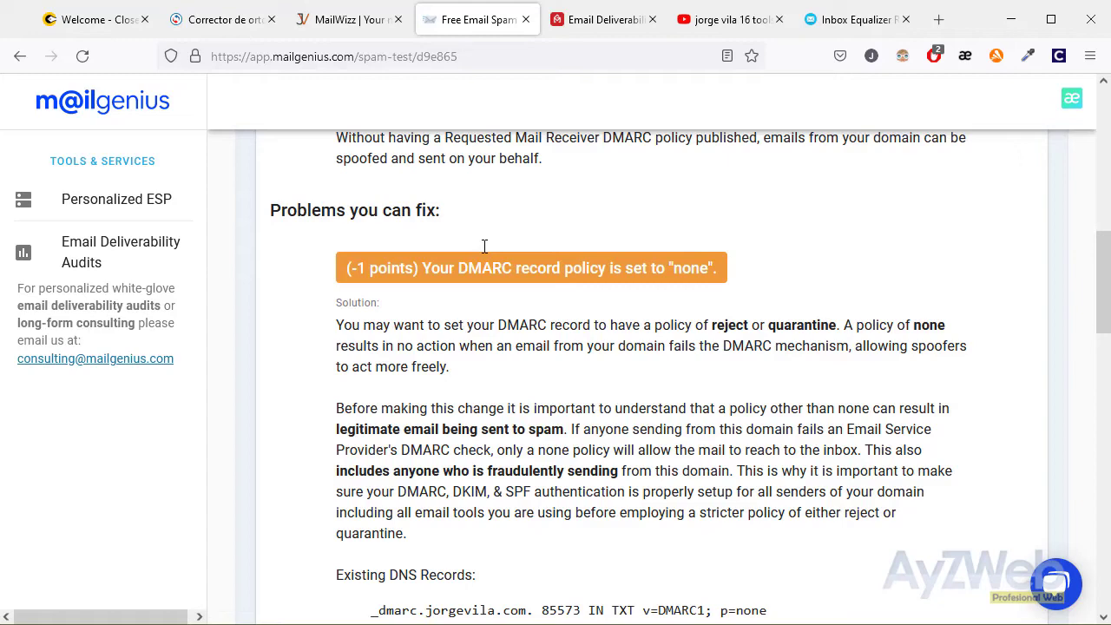
scroll(499, 252, down, 2)
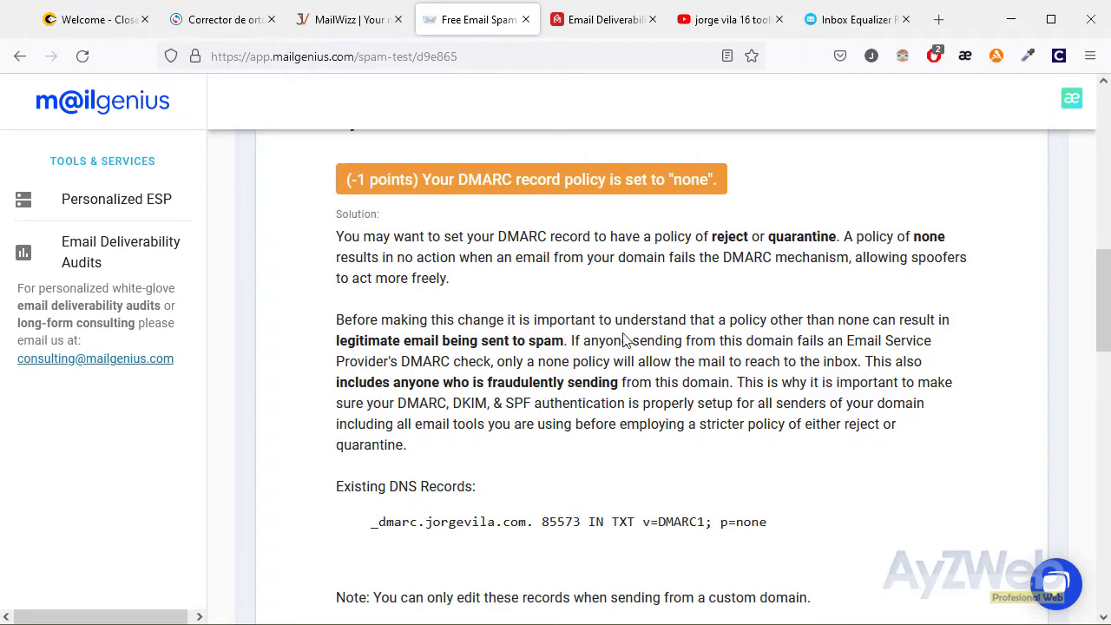
drag(721, 524, 779, 524)
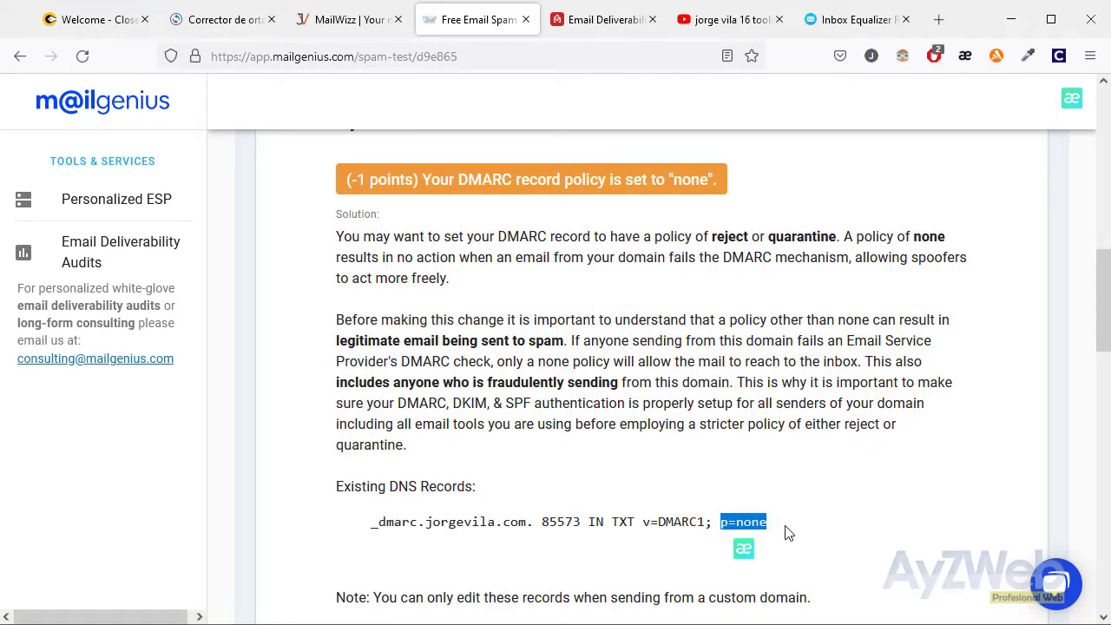
click(777, 525)
double_click(755, 521)
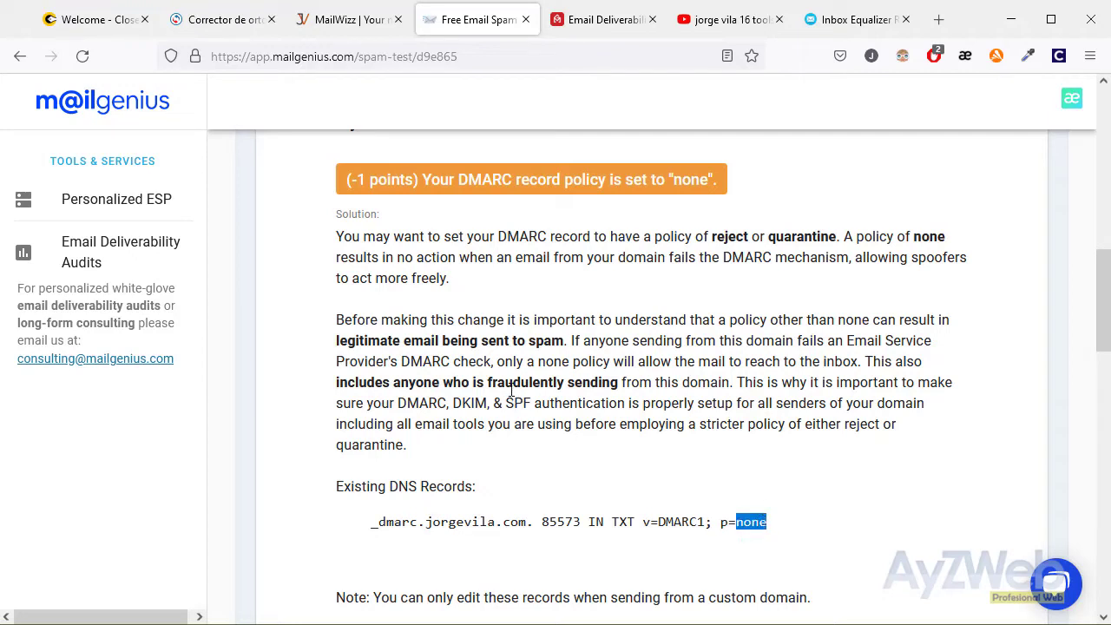
double_click(729, 240)
double_click(794, 238)
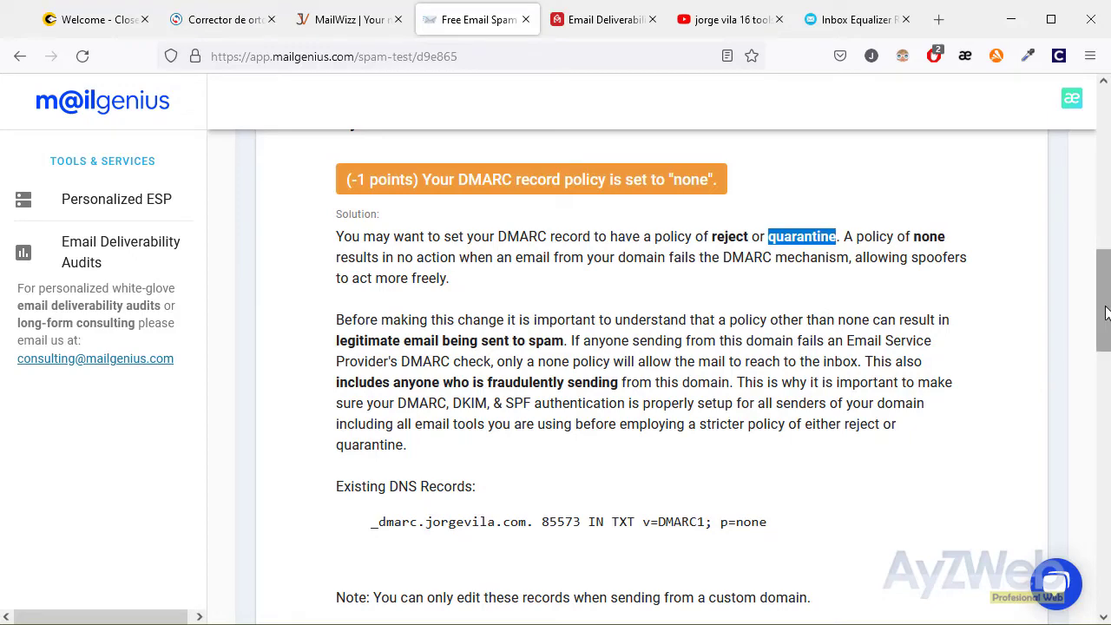
Recheck the policy value in the existing DMARC DNS record and collapse the DMARC details
scroll(1104, 320, down, 2)
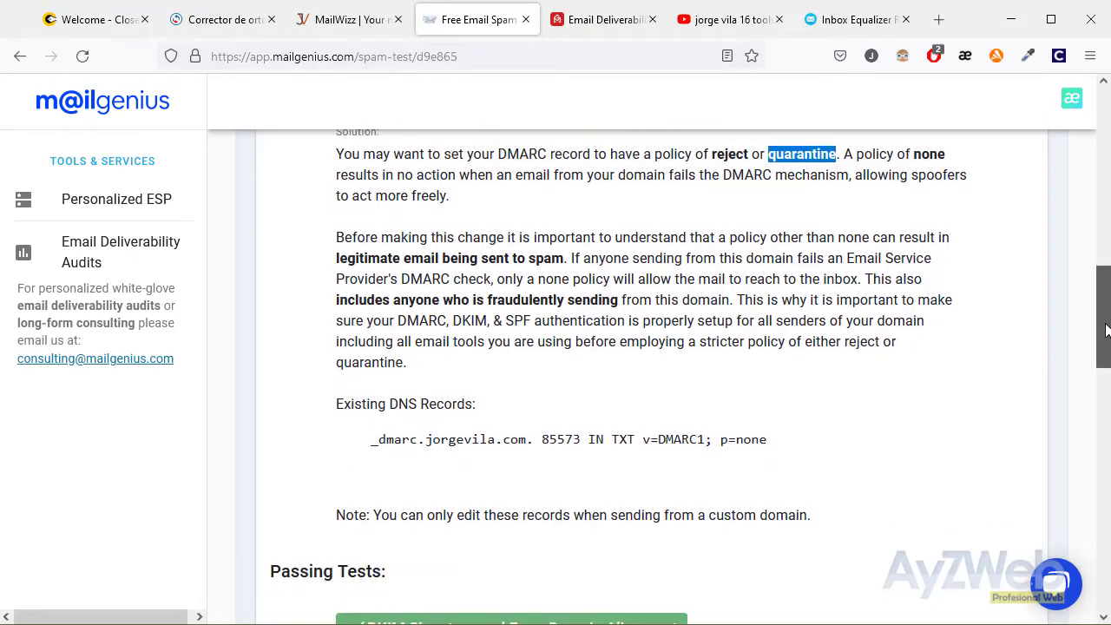
drag(724, 423, 768, 423)
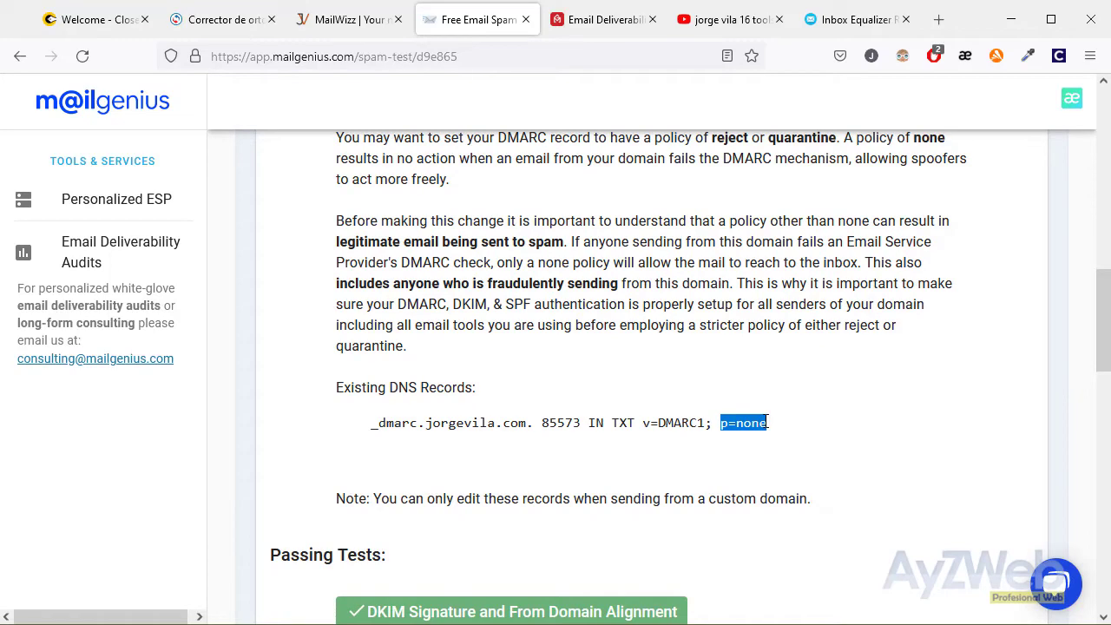
scroll(769, 423, down, 1)
scroll(761, 428, up, 10)
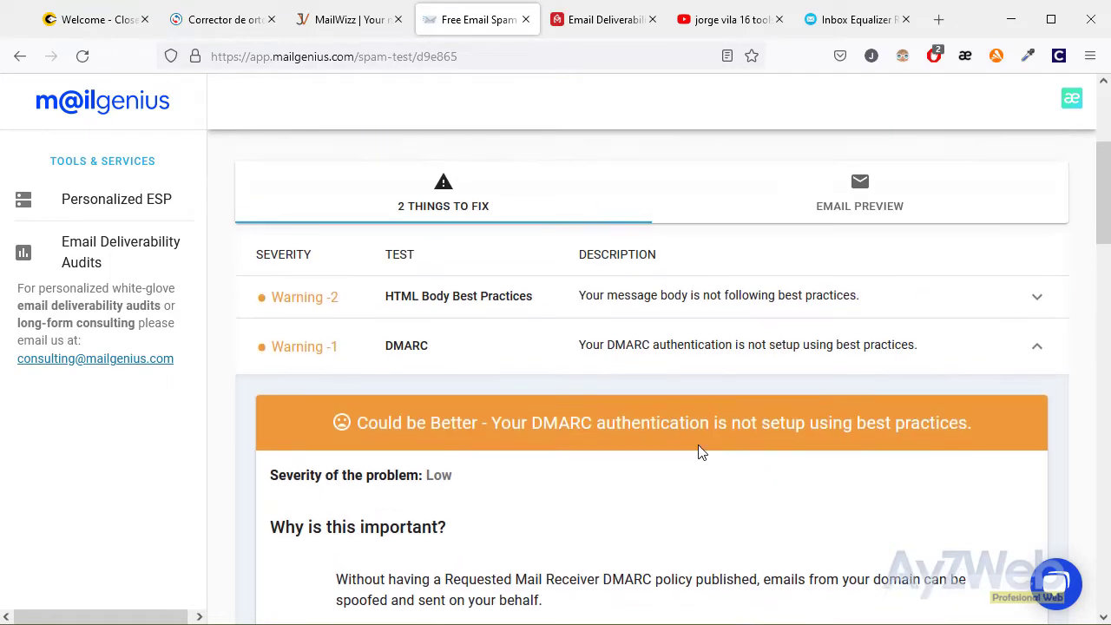
scroll(747, 511, down, 4)
click(1036, 427)
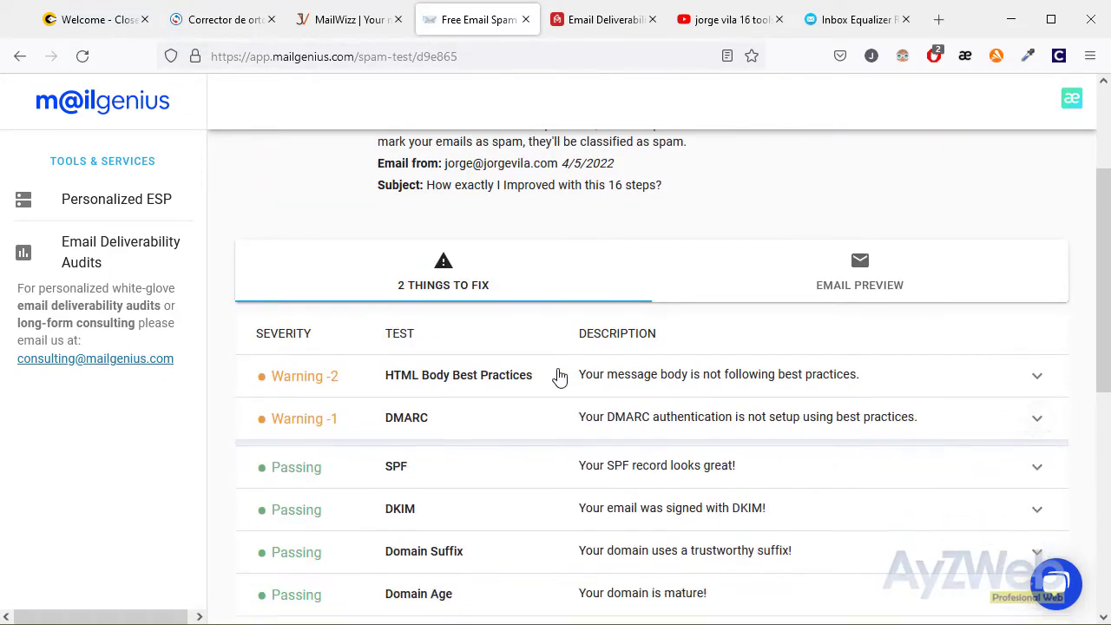
Review the remaining Mailgenius test results and compare them with the inbox placement of the test emails in GMass
scroll(559, 377, down, 2)
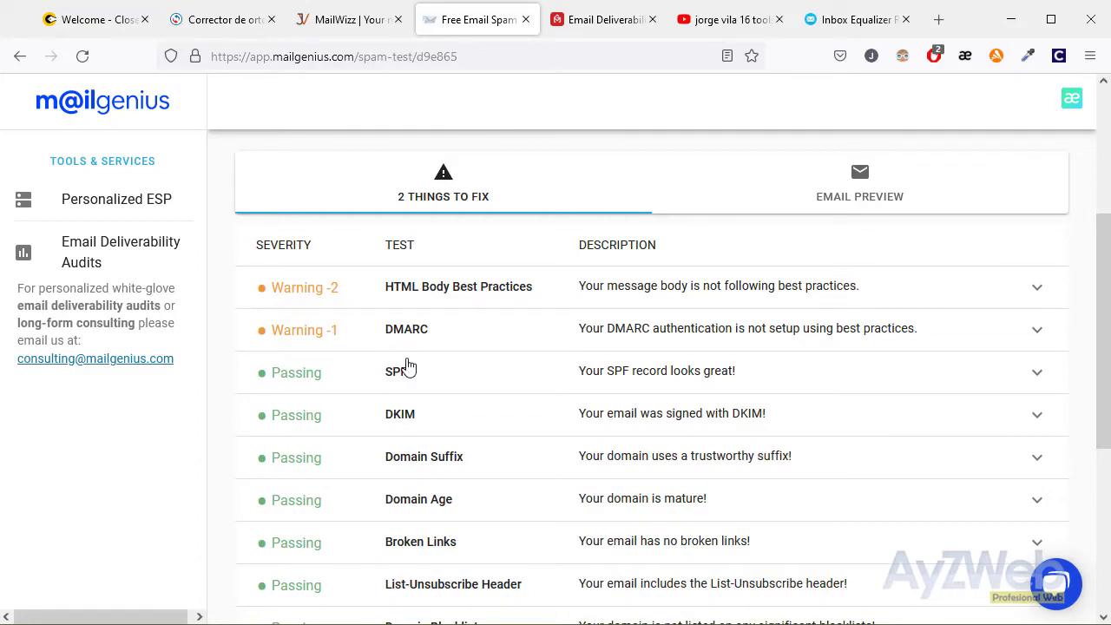
click(571, 26)
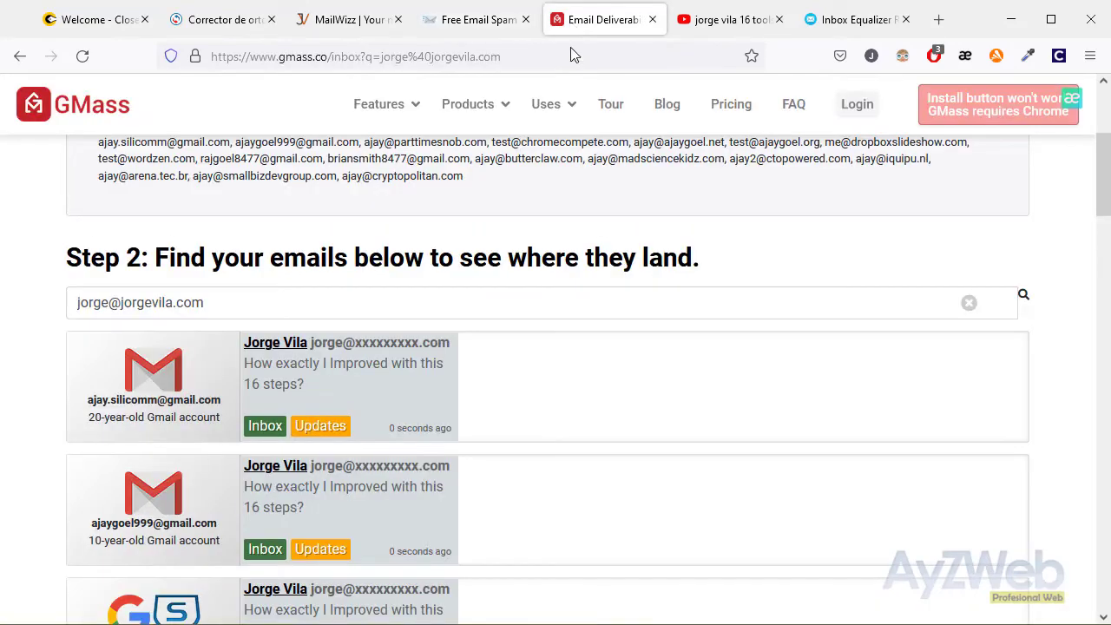
scroll(516, 273, down, 9)
scroll(945, 458, down, 4)
scroll(945, 457, up, 8)
click(484, 24)
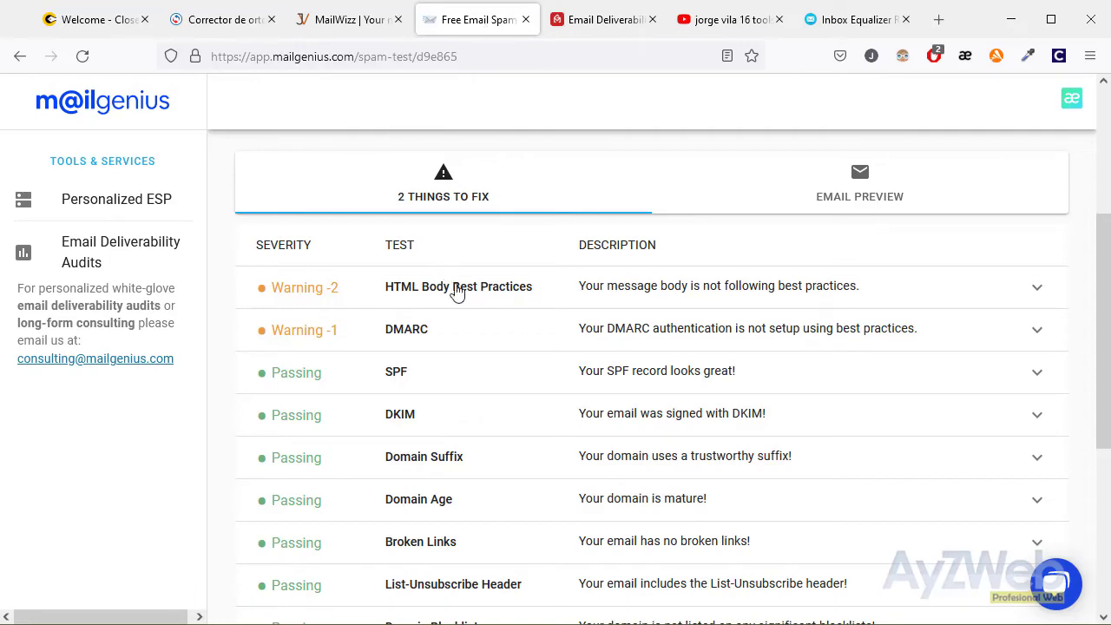
Switch to the Notepad checklist and consult step 4, Check results and tweak till approved
key(alt+Tab)
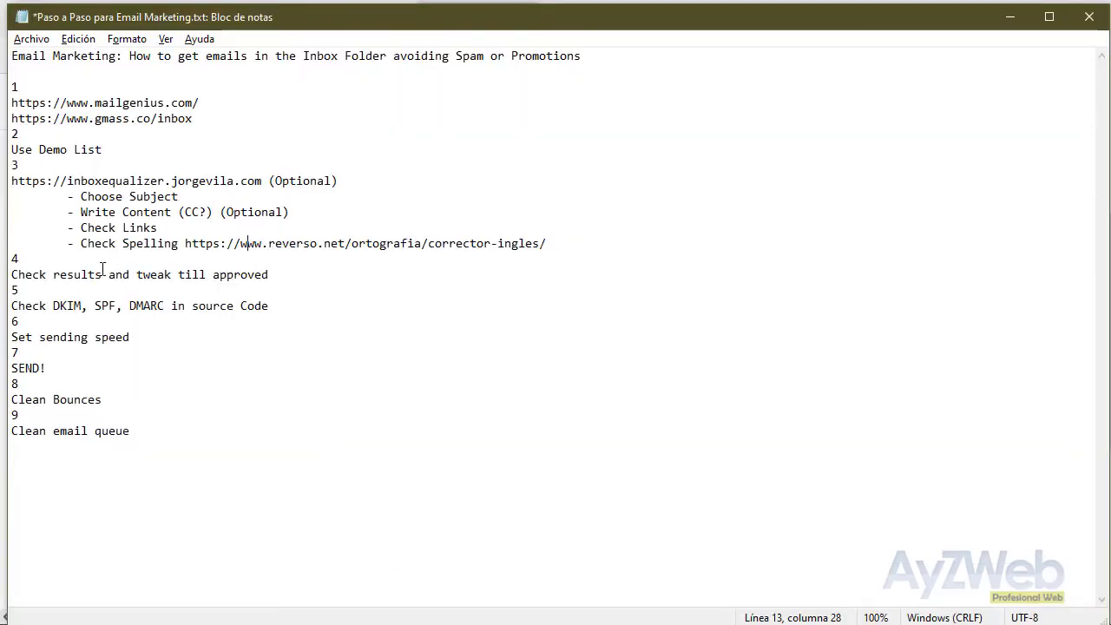
click(265, 276)
key(alt+Tab)
Browse the subscriber lists in MailWizz and open the overview of the Lista Pruebas list
click(339, 28)
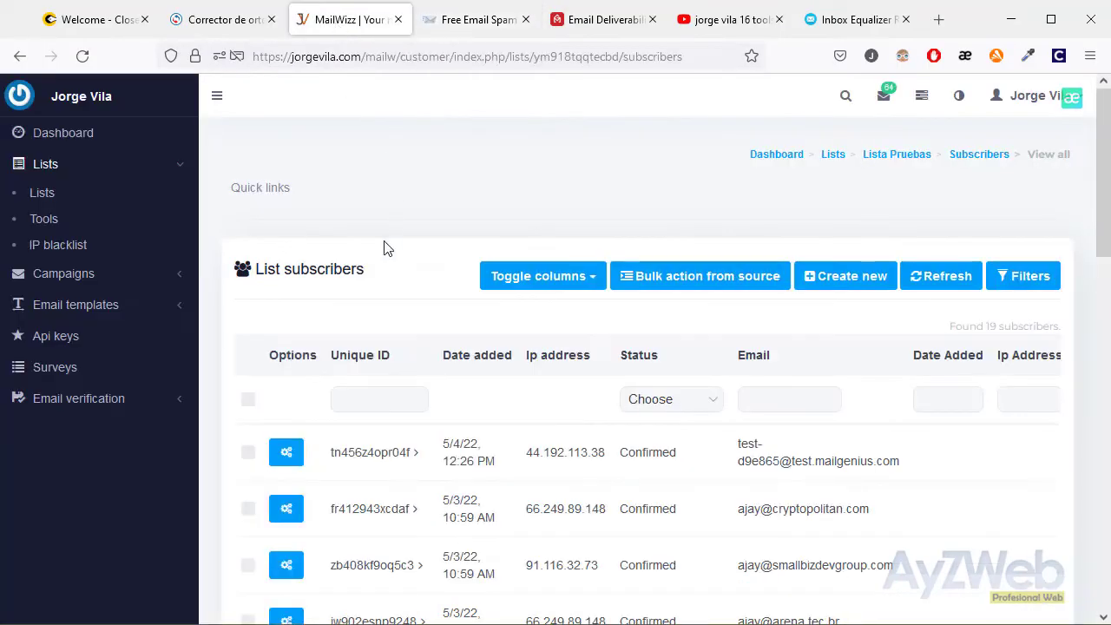
click(49, 193)
scroll(423, 340, down, 2)
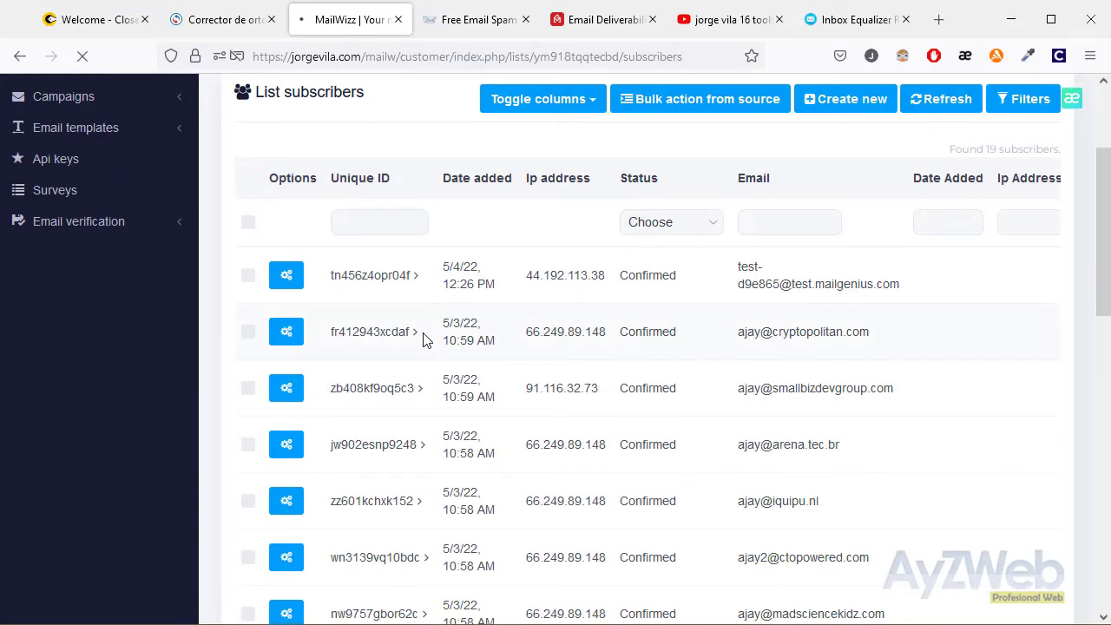
scroll(423, 320, down, 5)
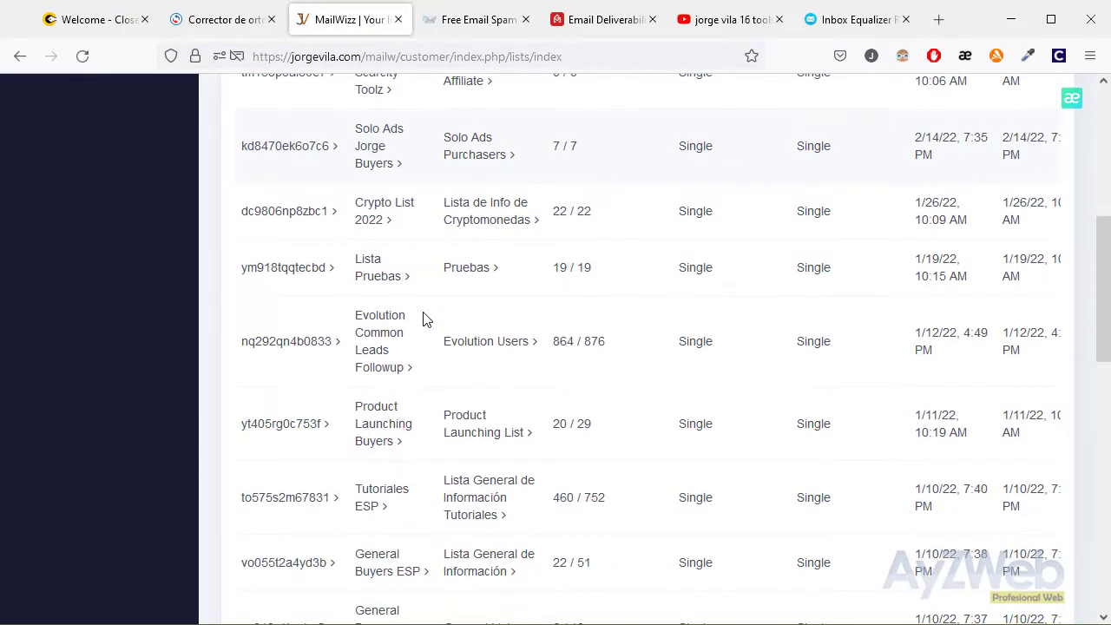
scroll(404, 489, down, 2)
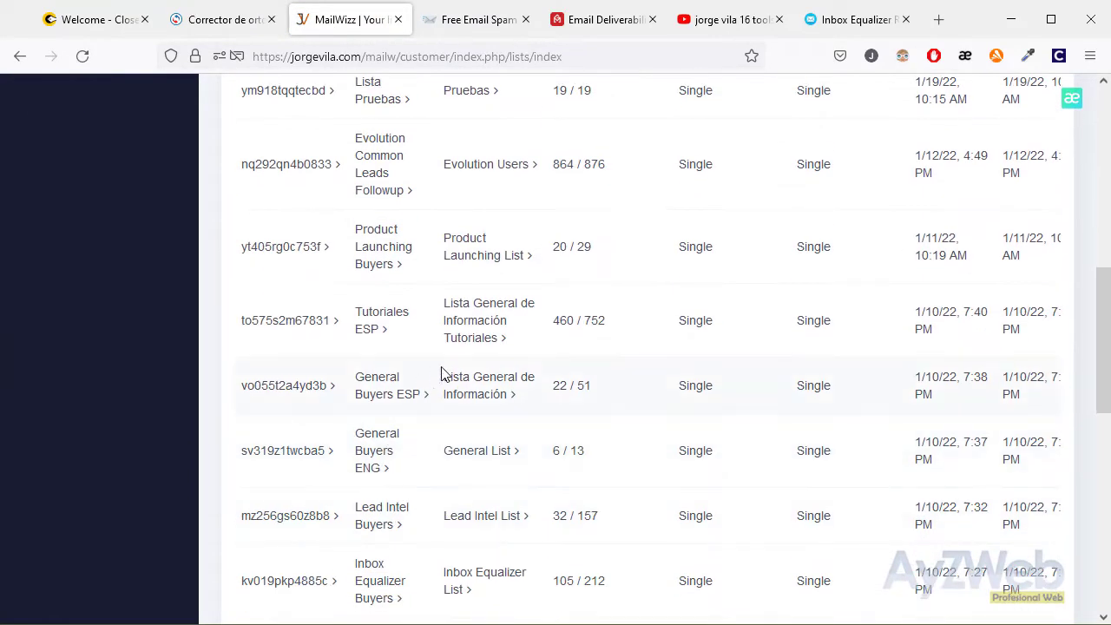
scroll(399, 392, up, 4)
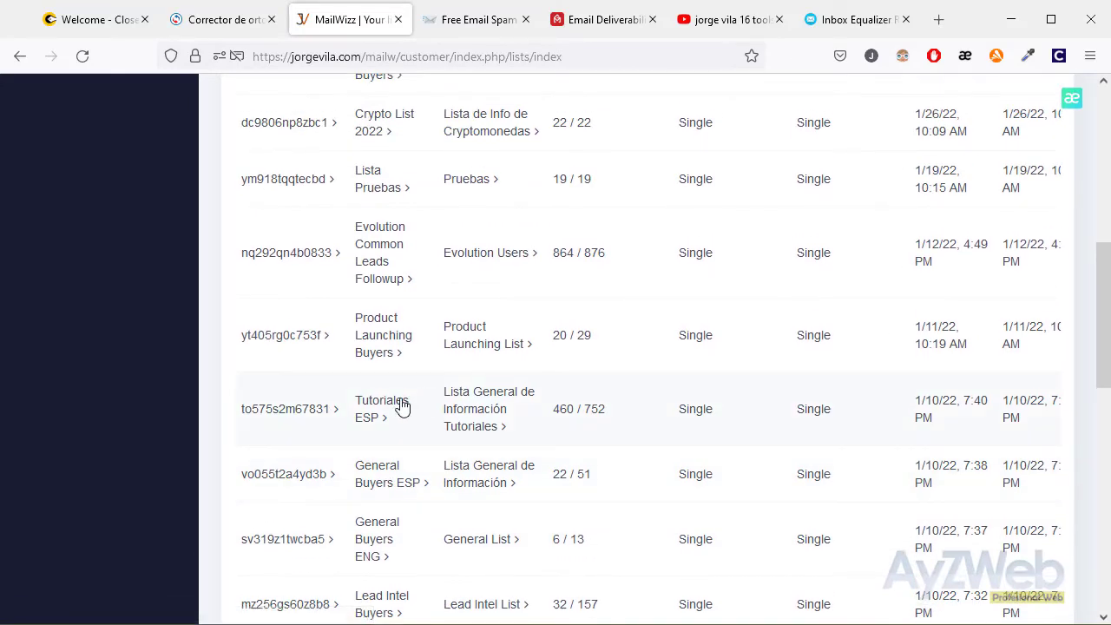
scroll(402, 406, up, 3)
scroll(445, 378, down, 4)
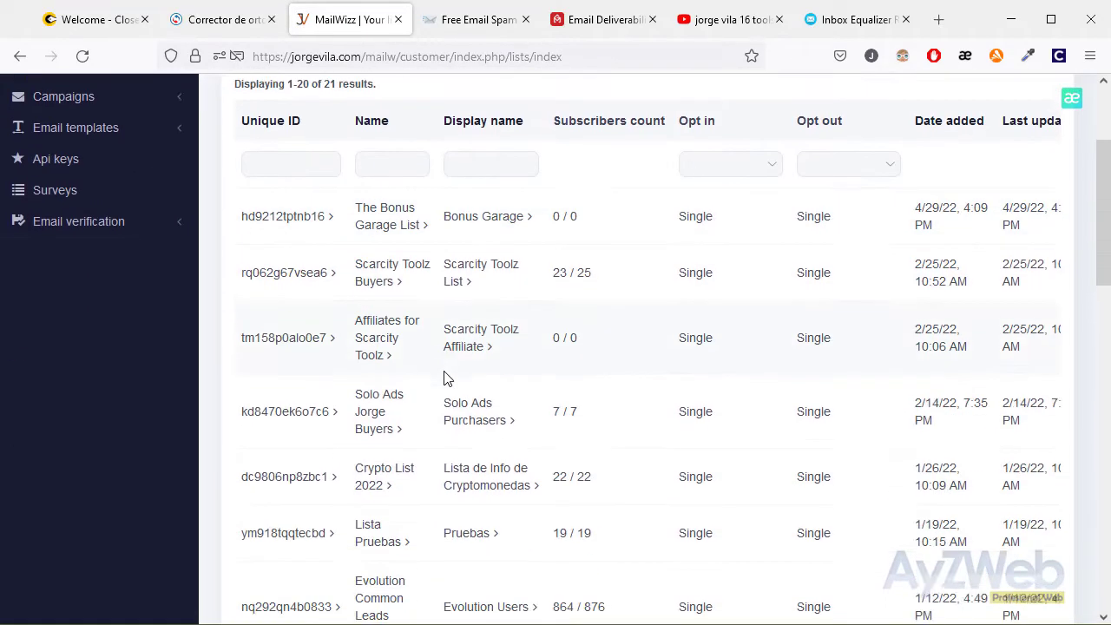
scroll(446, 377, down, 4)
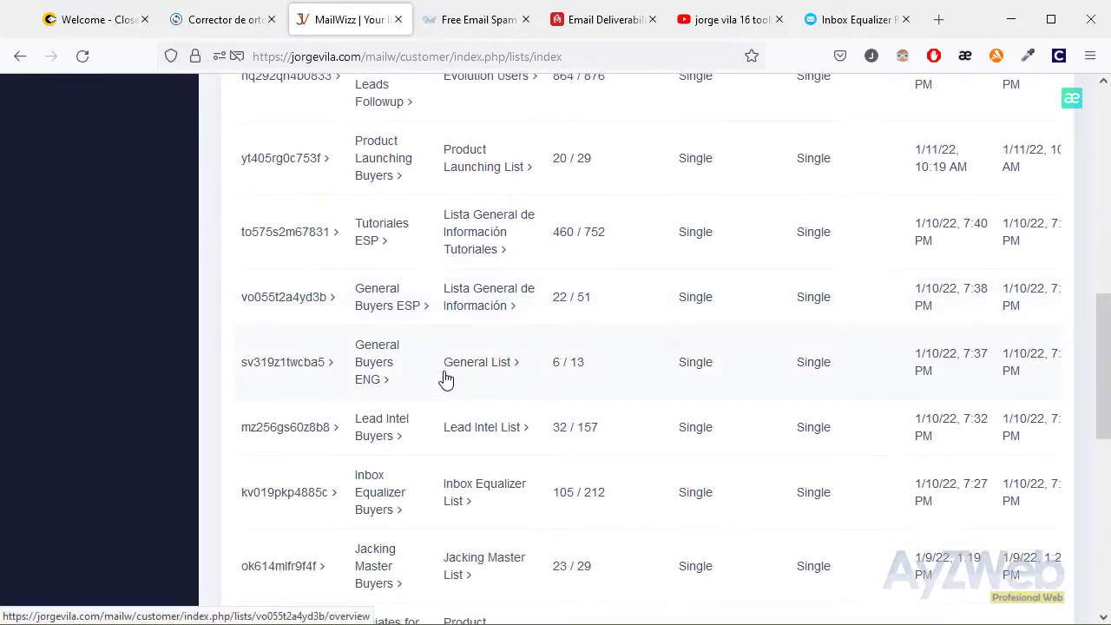
scroll(445, 377, down, 4)
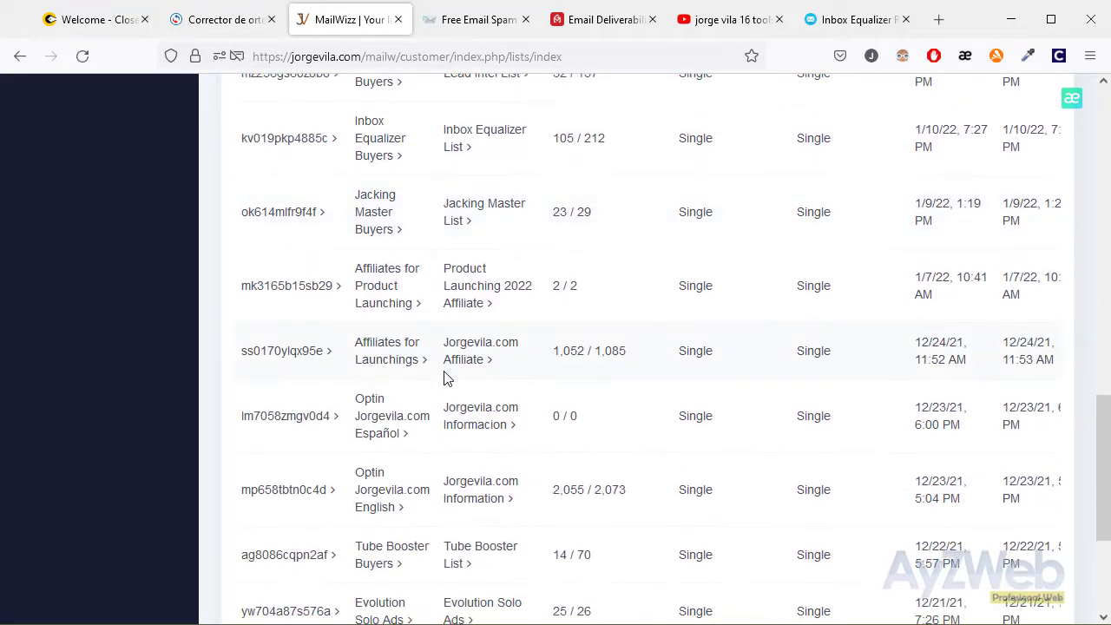
scroll(446, 378, up, 10)
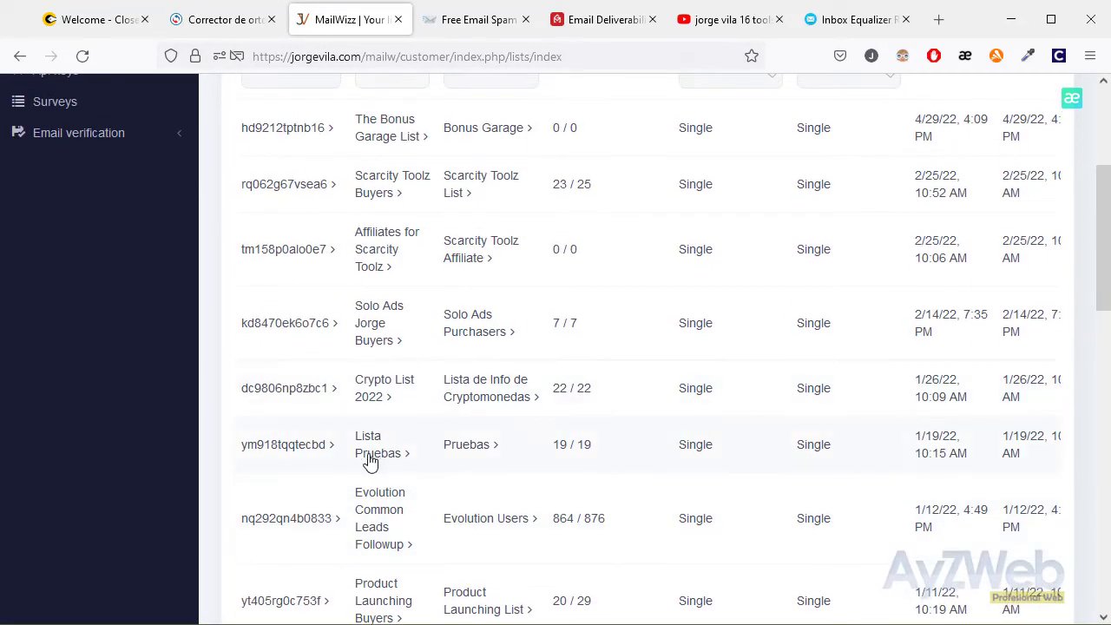
click(371, 460)
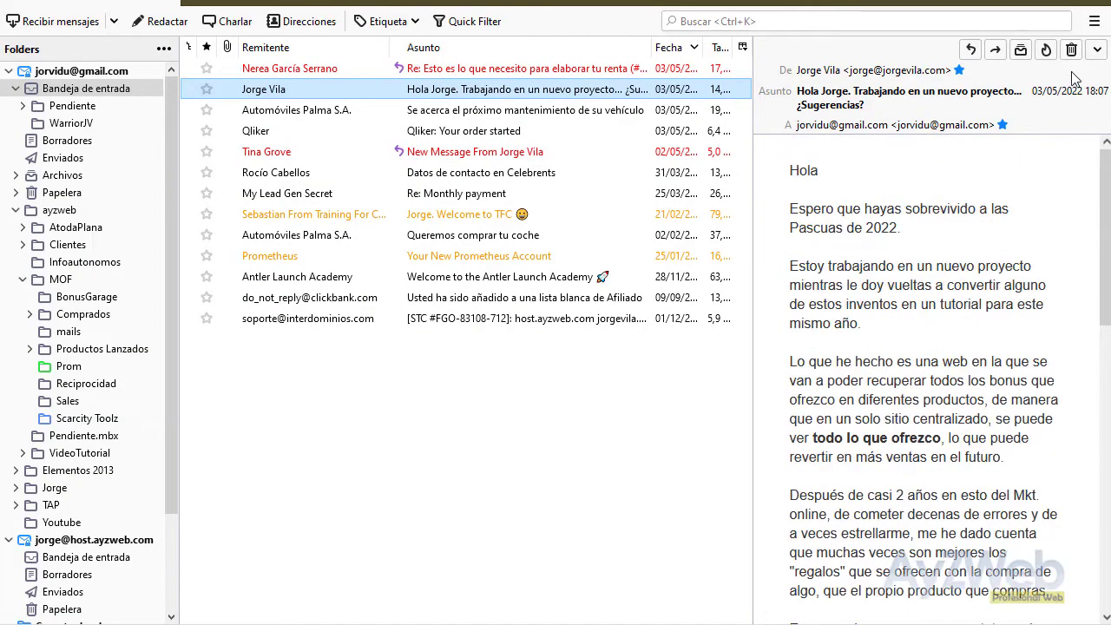
Open the source of the received campaign email in Thunderbird and examine its DKIM, SPF and DMARC authentication results
click(1098, 51)
click(1098, 147)
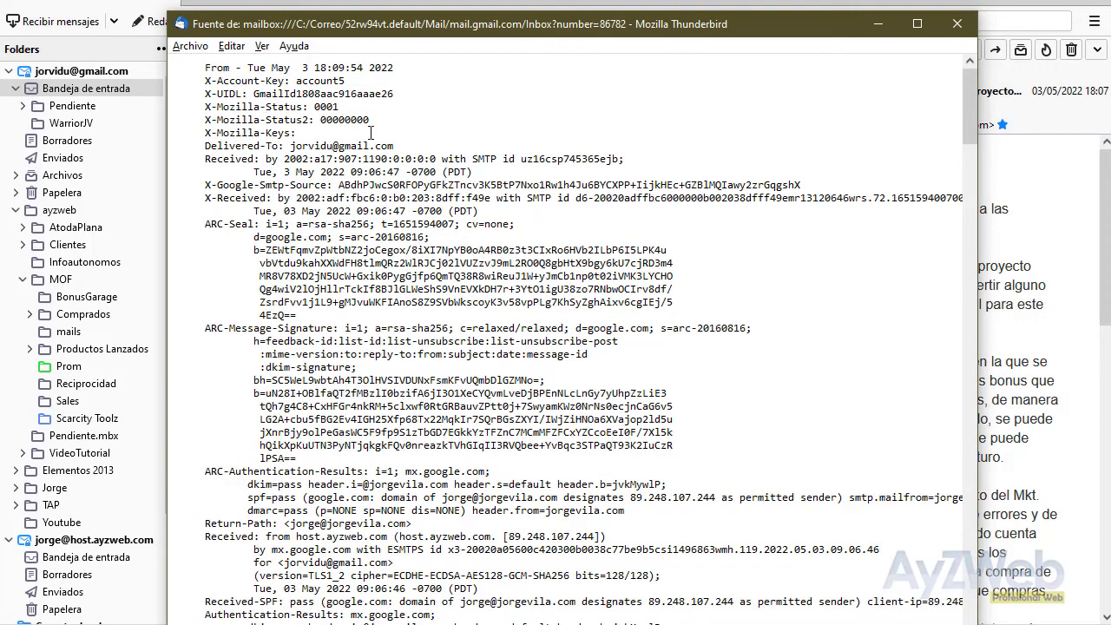
scroll(291, 224, down, 2)
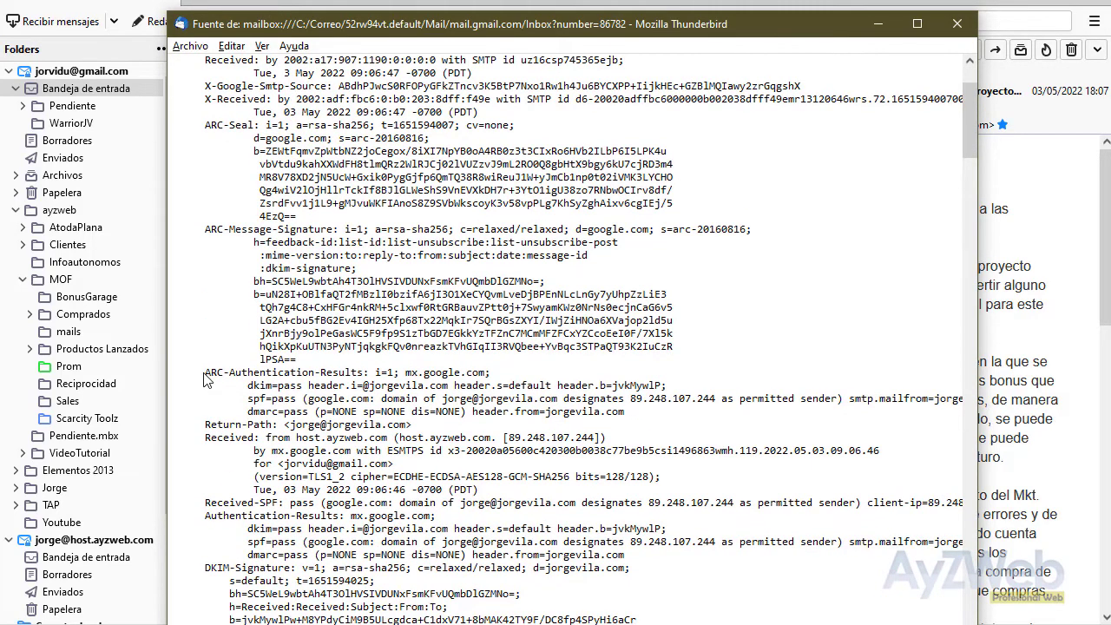
drag(205, 372, 631, 415)
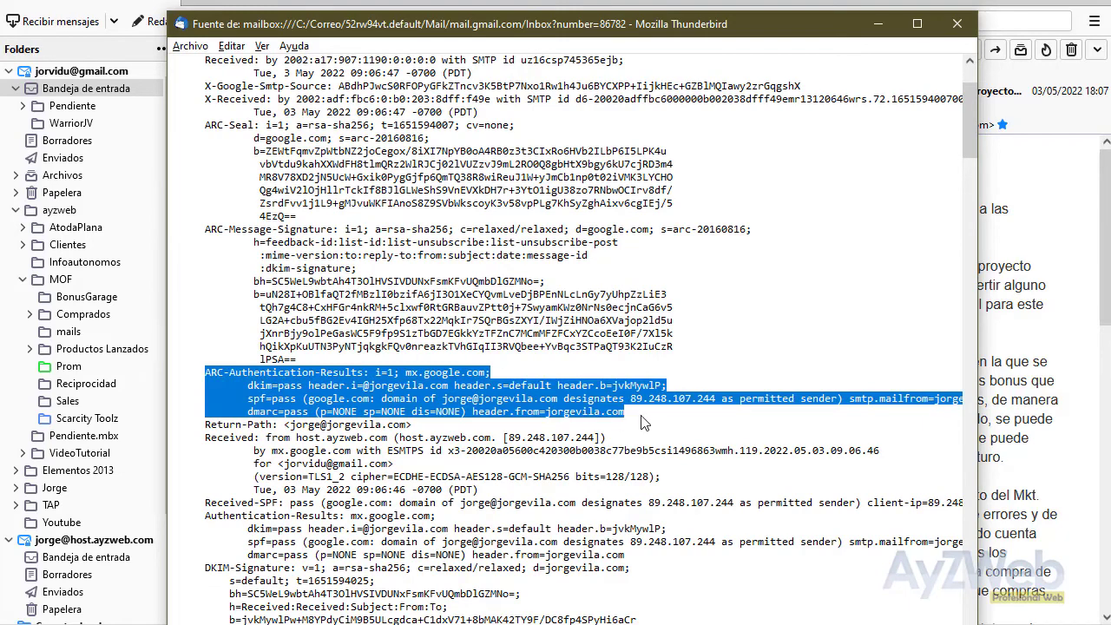
click(647, 421)
drag(248, 386, 315, 411)
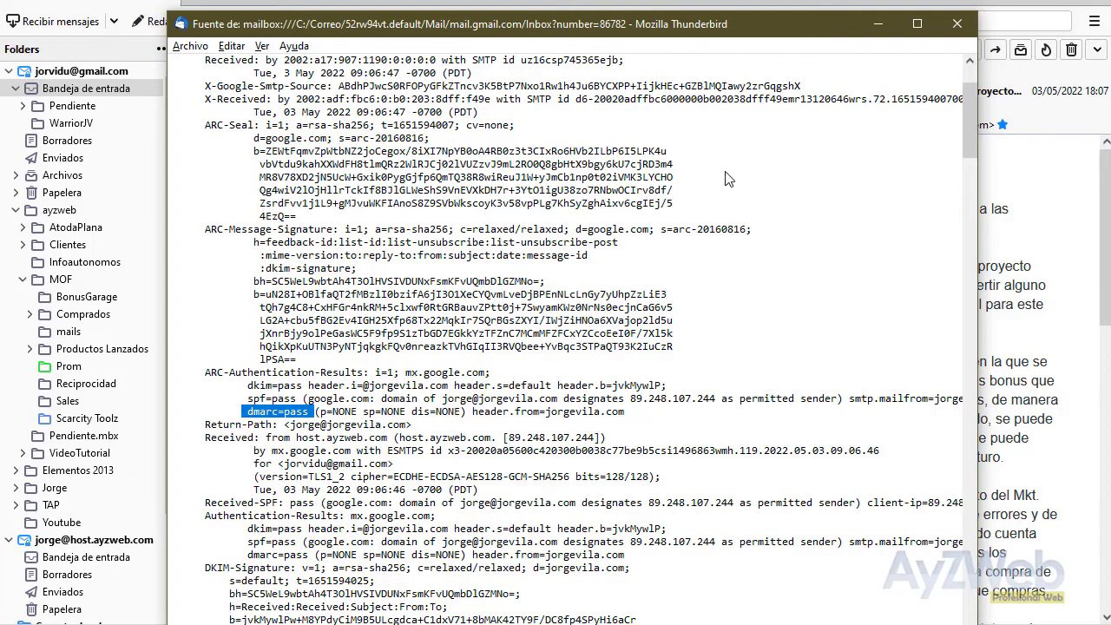
click(877, 24)
click(1052, 4)
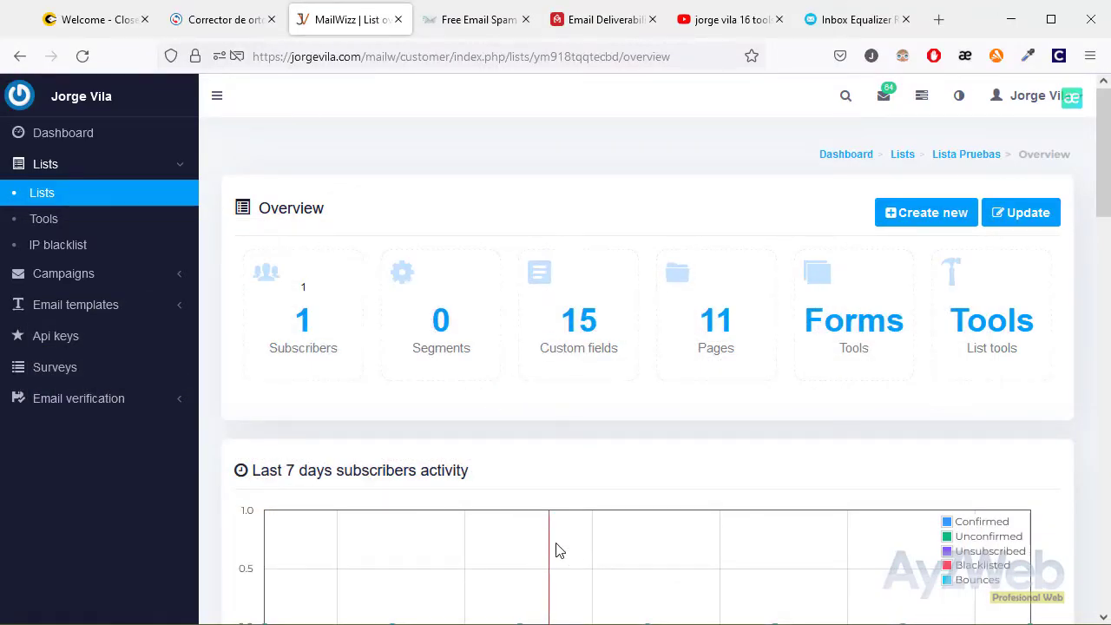
Return to the Notepad checklist and review steps 1 to 6, ending with Set sending speed
key(alt+Tab)
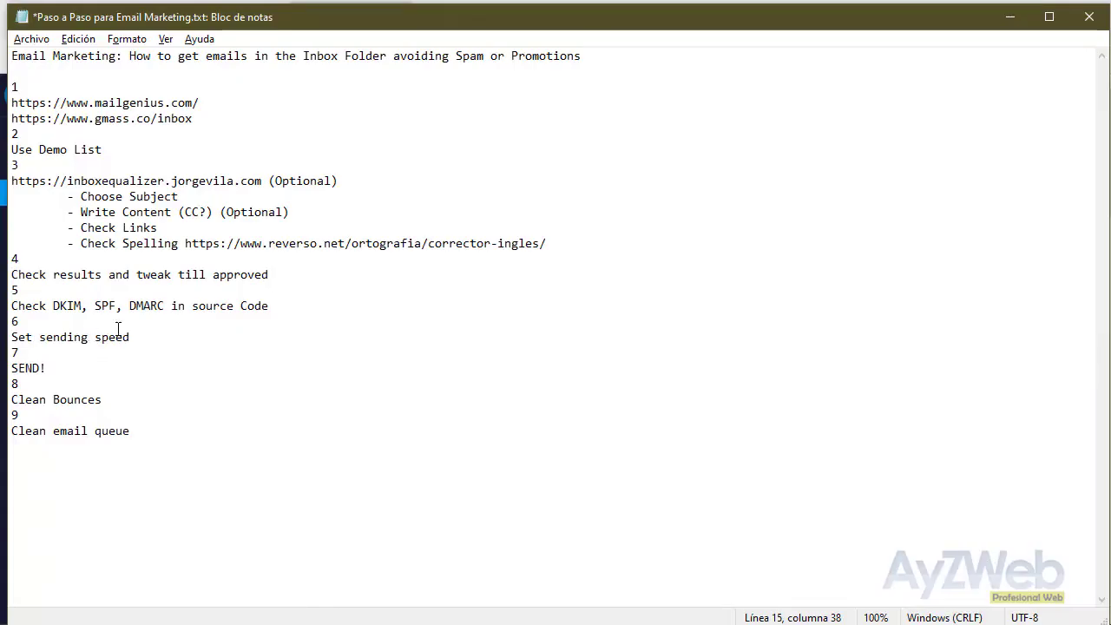
click(62, 335)
click(144, 338)
drag(10, 104, 185, 332)
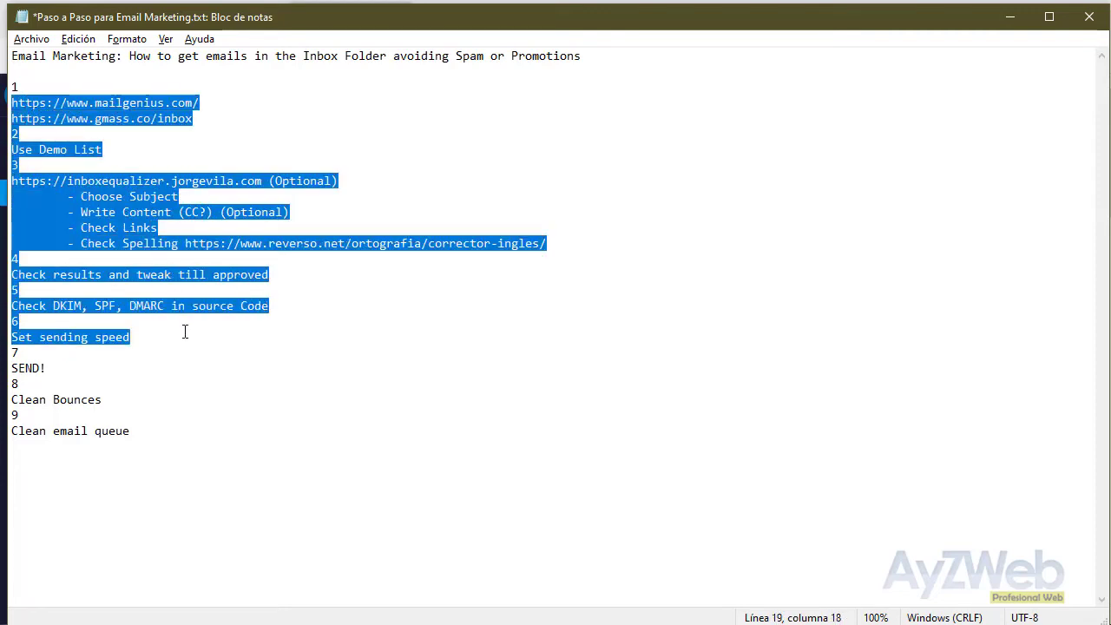
click(142, 356)
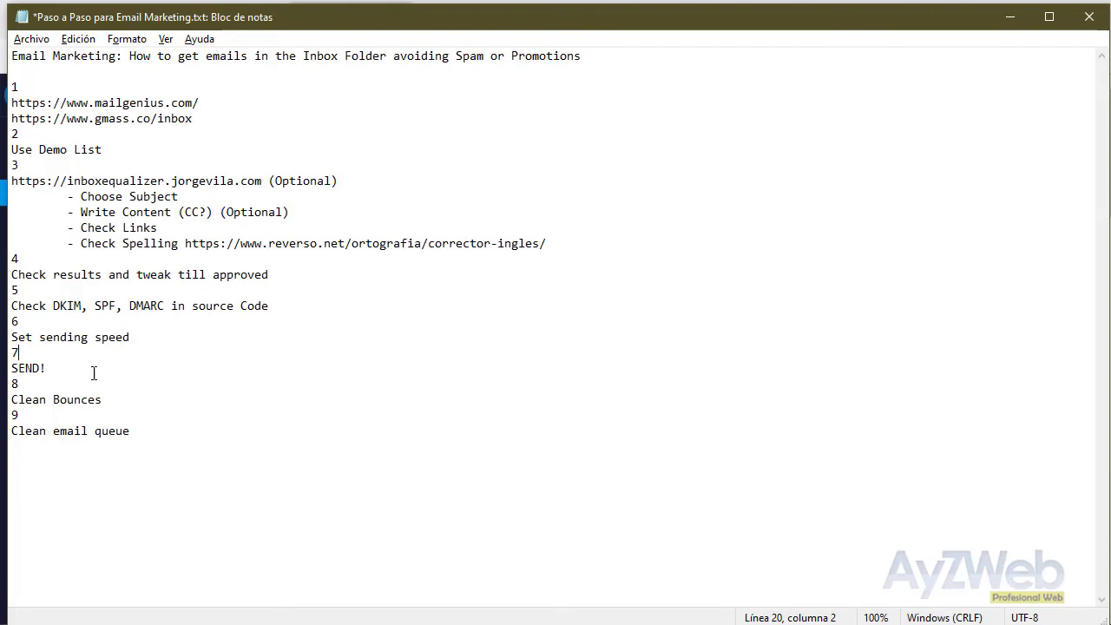
Go through checklist steps 7 to 9 by highlighting SEND!, Clean Bounces and Clean email queue
drag(51, 371, 9, 371)
click(95, 368)
drag(118, 402, 10, 400)
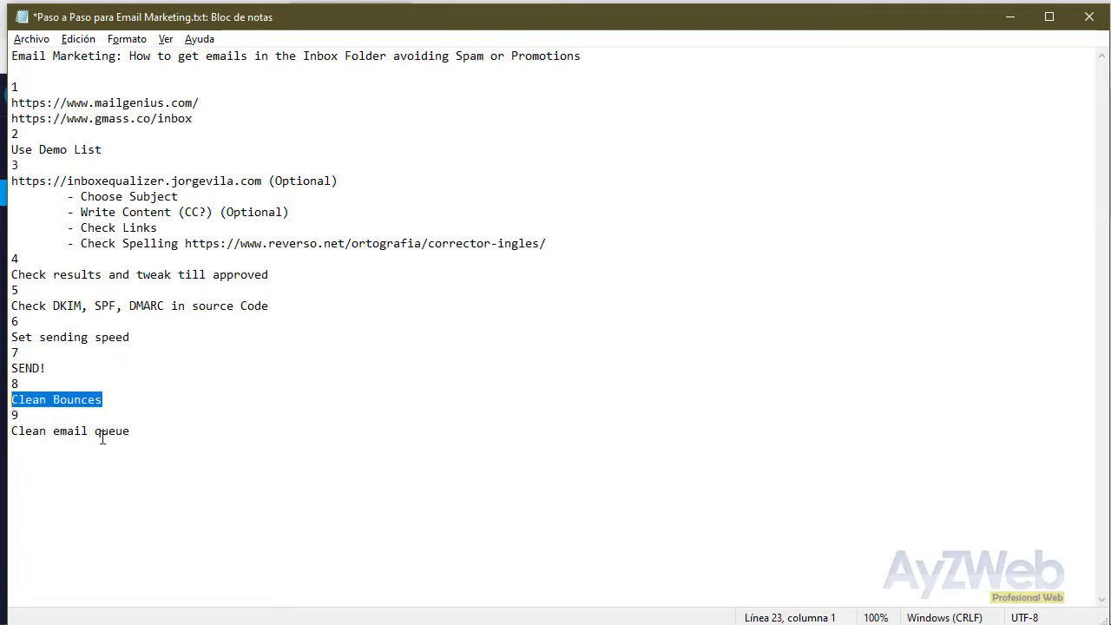
click(132, 440)
drag(130, 431, 9, 431)
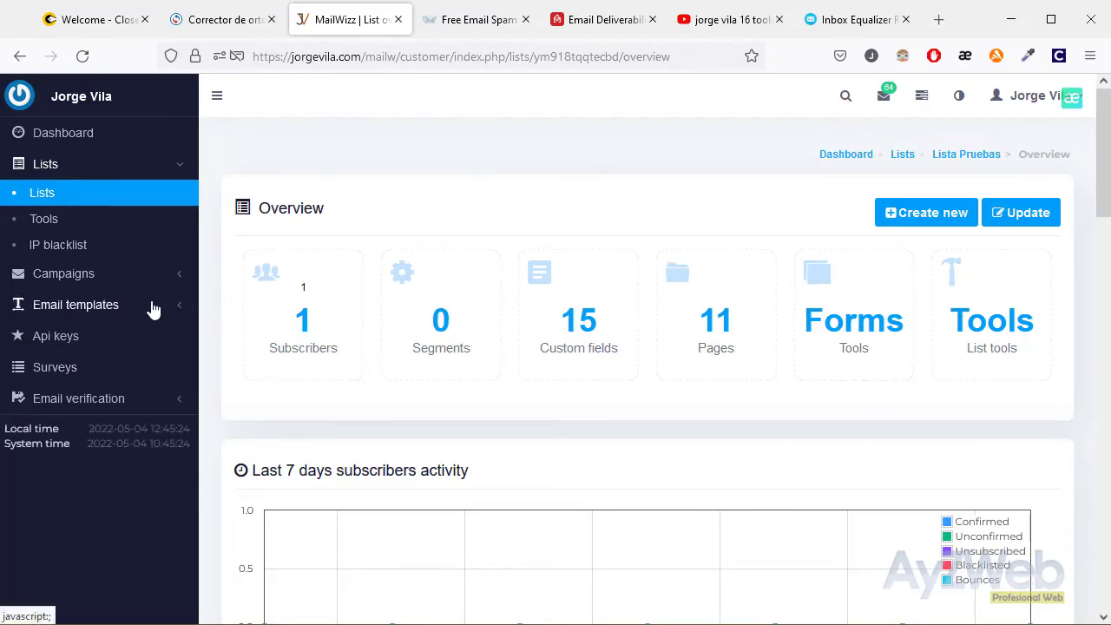
Open the MailWizz campaign stats and examine the delivery, open, click and bounce columns on the first two result pages
click(68, 280)
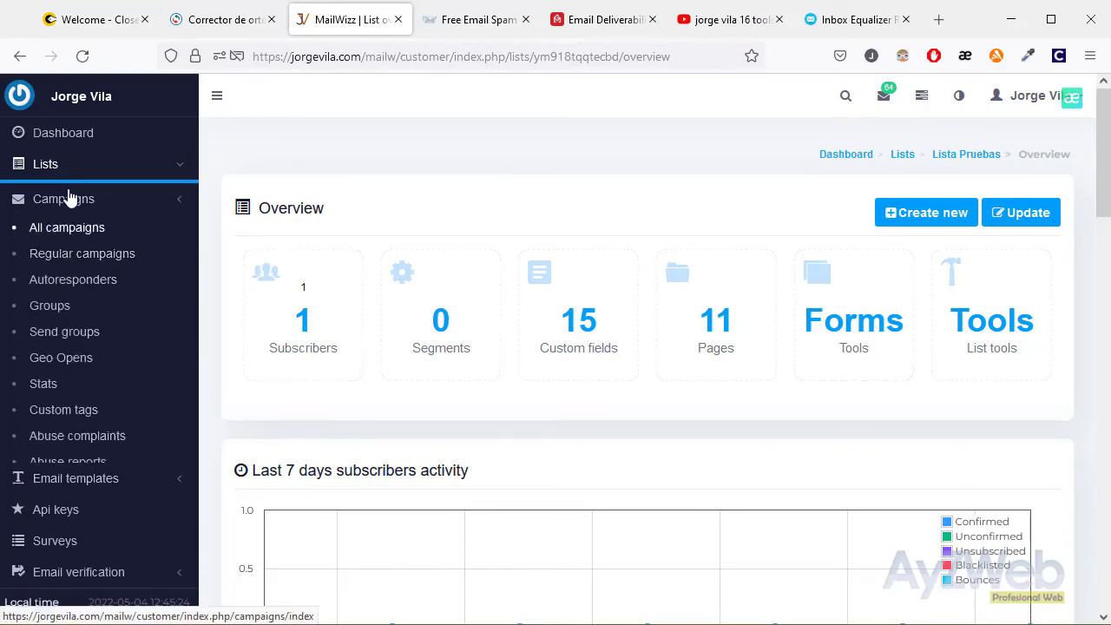
click(58, 381)
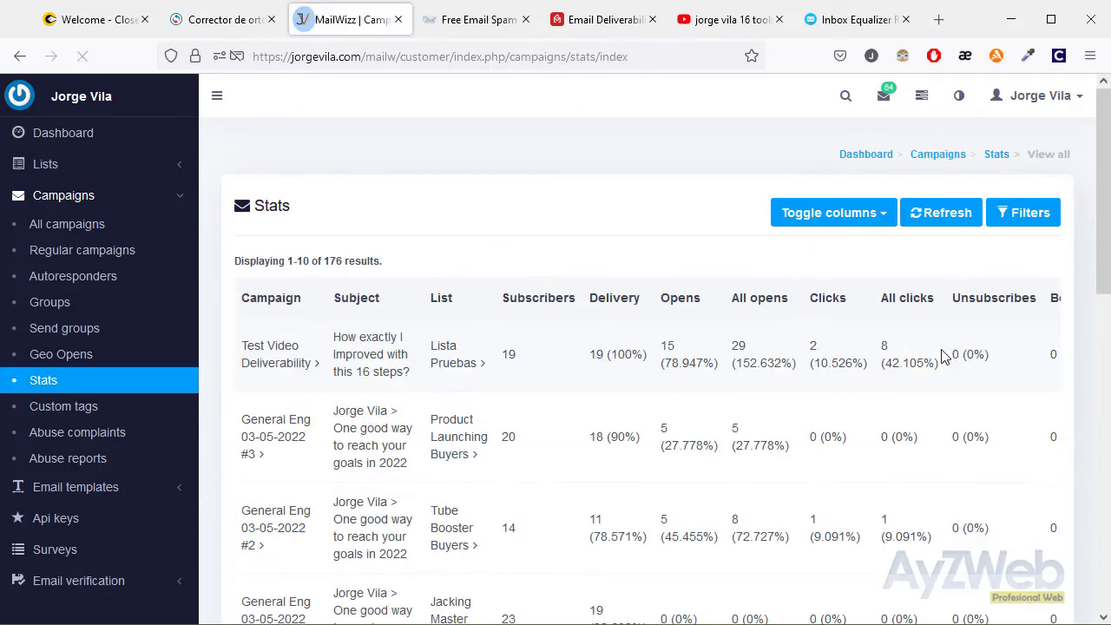
scroll(963, 322, down, 2)
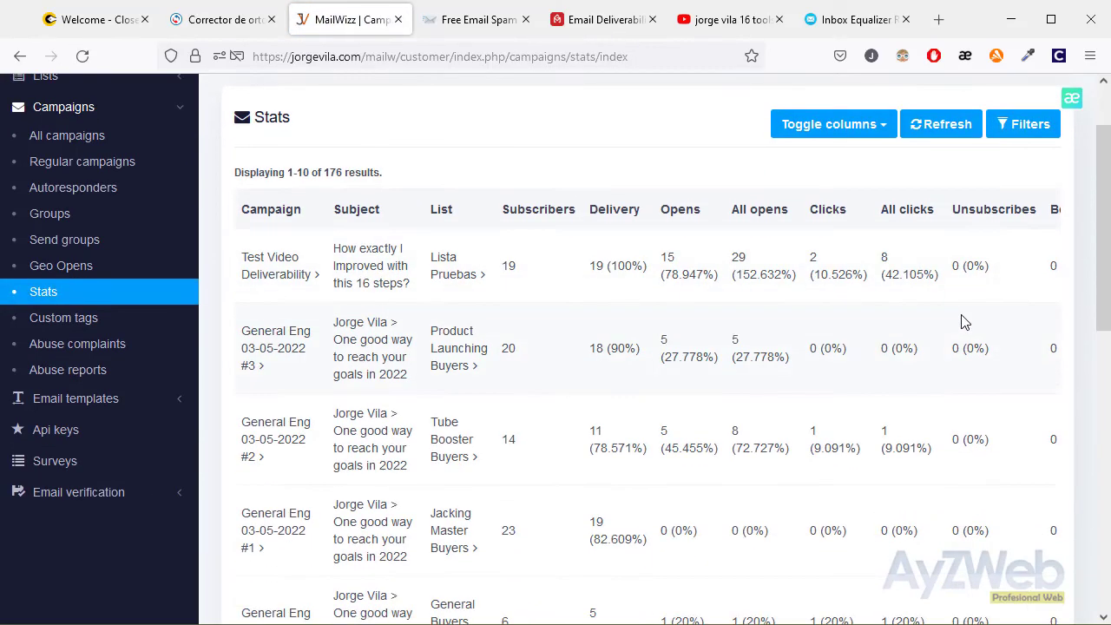
scroll(964, 322, down, 5)
scroll(964, 326, right, 2)
scroll(964, 335, up, 2)
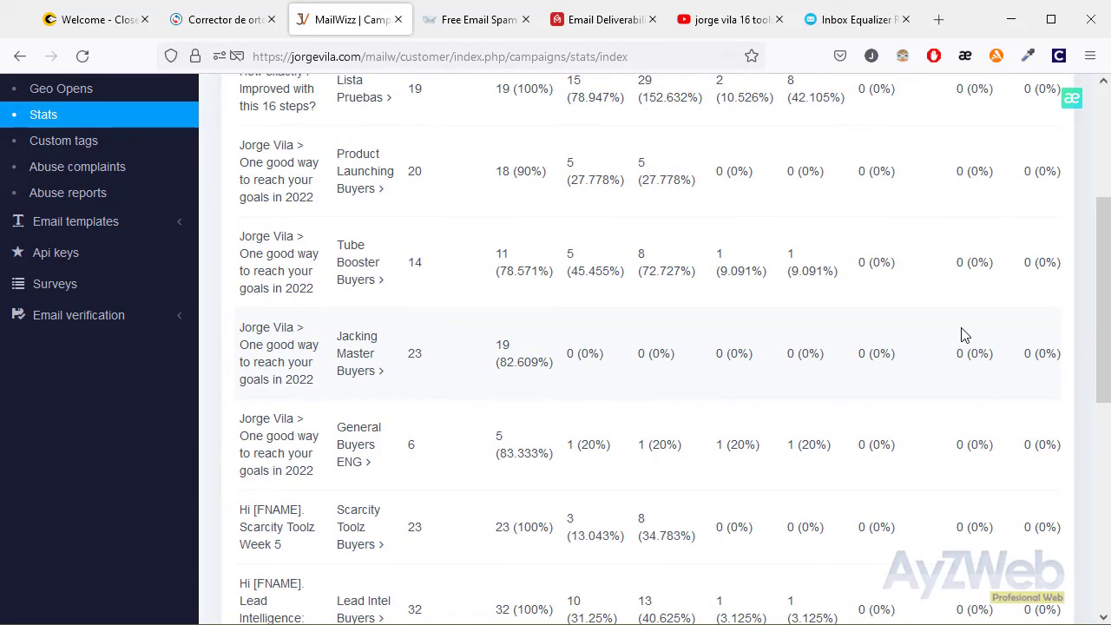
scroll(1012, 303, up, 5)
drag(1102, 240, 1106, 508)
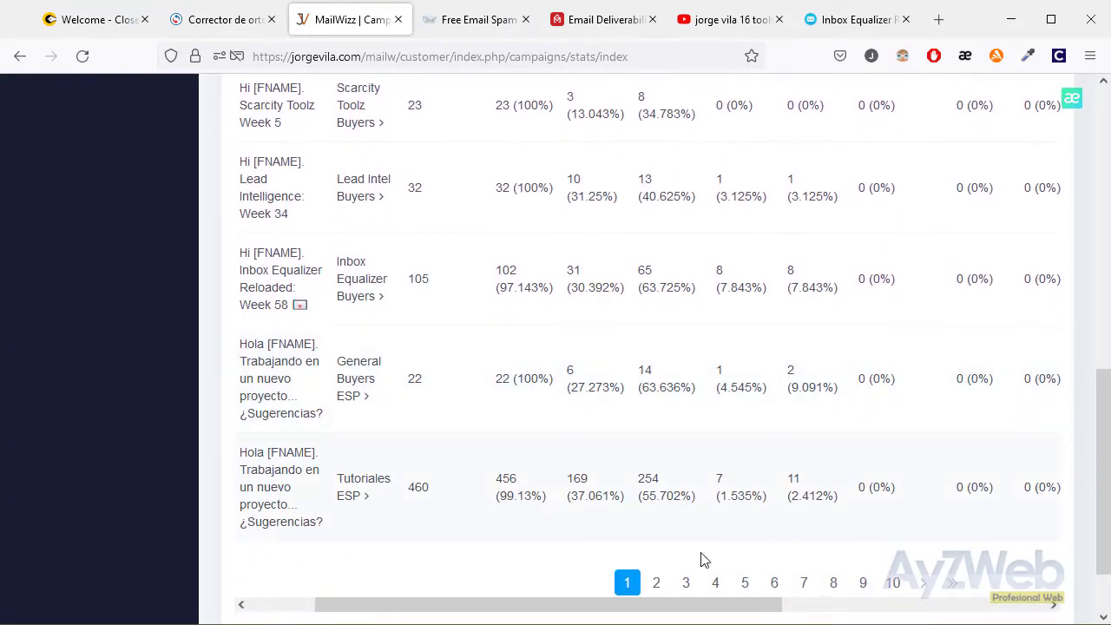
click(657, 586)
scroll(979, 330, down, 5)
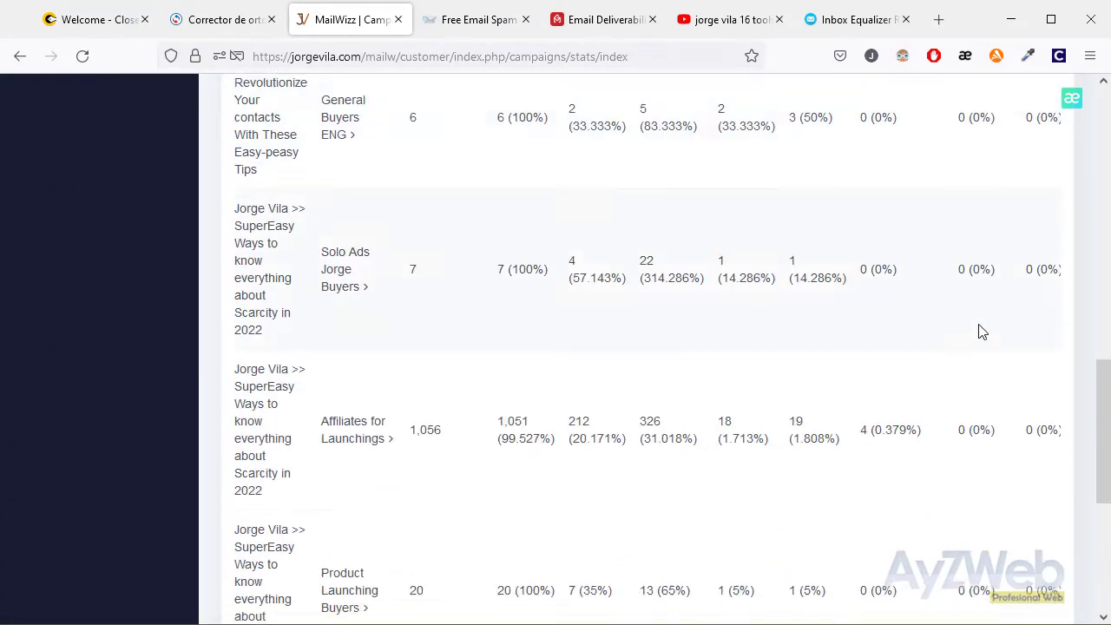
scroll(979, 330, up, 10)
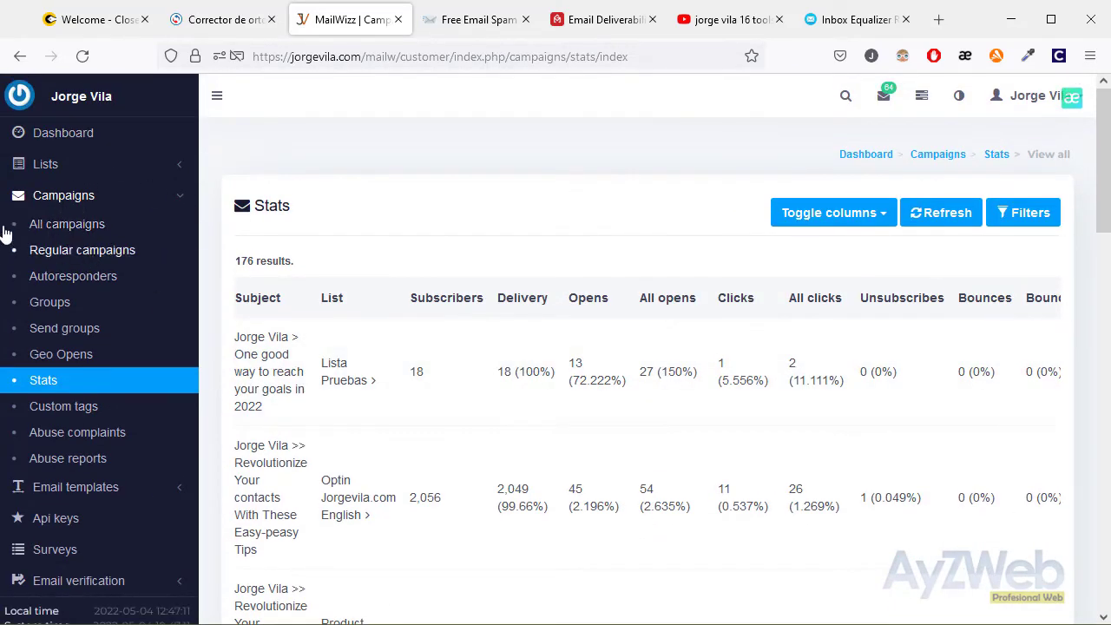
Open the Test Video Deliverability campaign overview from all campaigns and examine its tracking stats
click(66, 229)
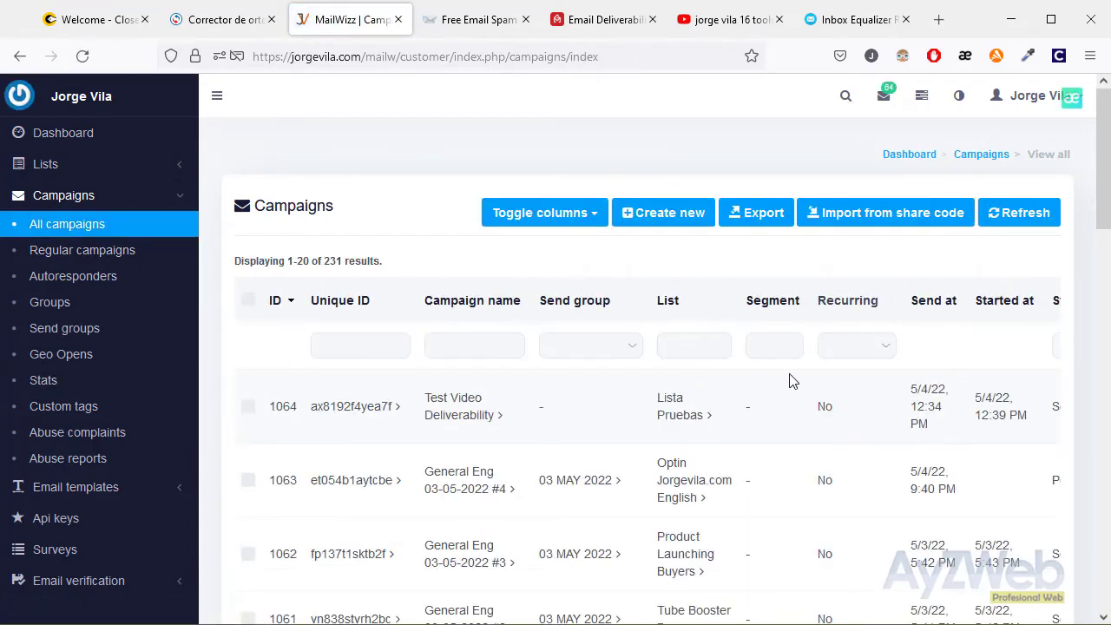
click(376, 413)
scroll(850, 346, down, 2)
scroll(848, 345, down, 3)
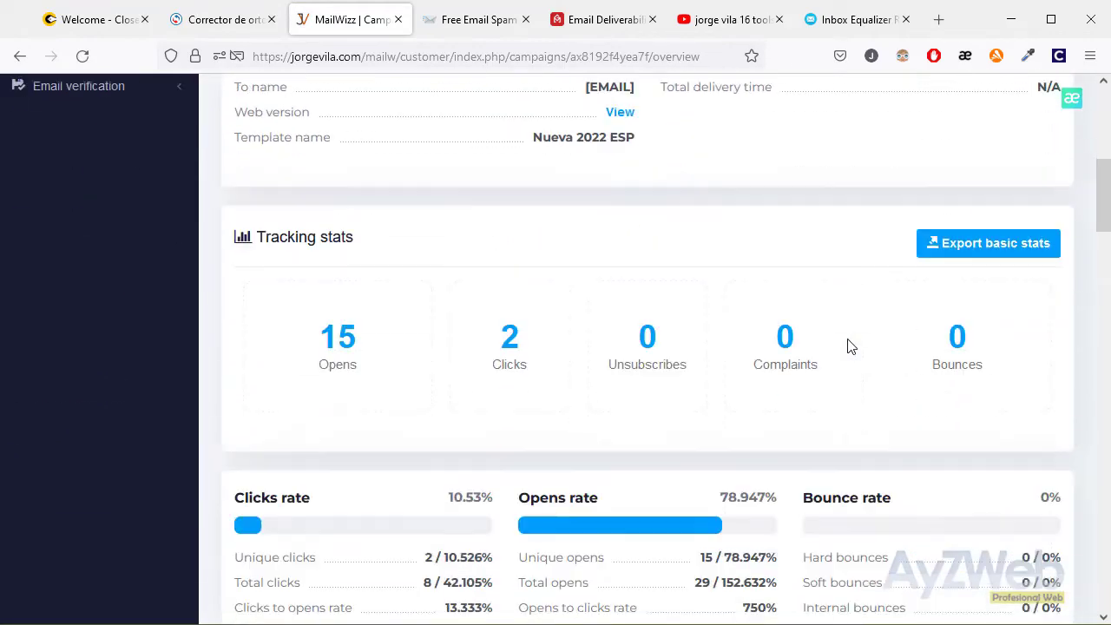
scroll(848, 344, up, 2)
scroll(1002, 250, down, 3)
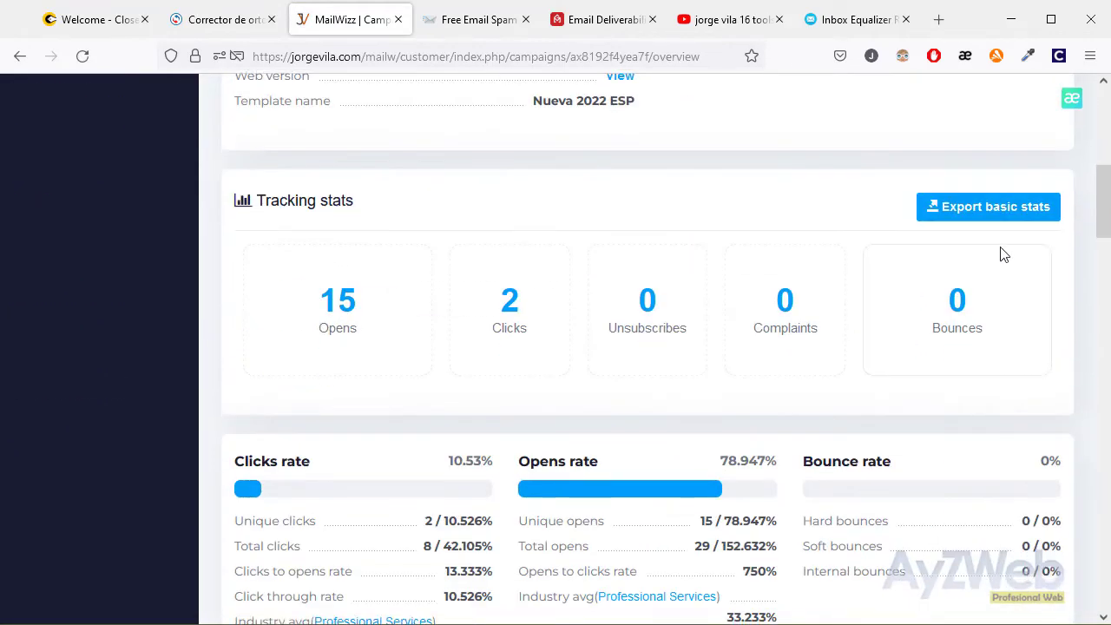
Open the Test Video Deliverability campaign's bounce report and consult the clean-up steps in the Notepad checklist
click(959, 310)
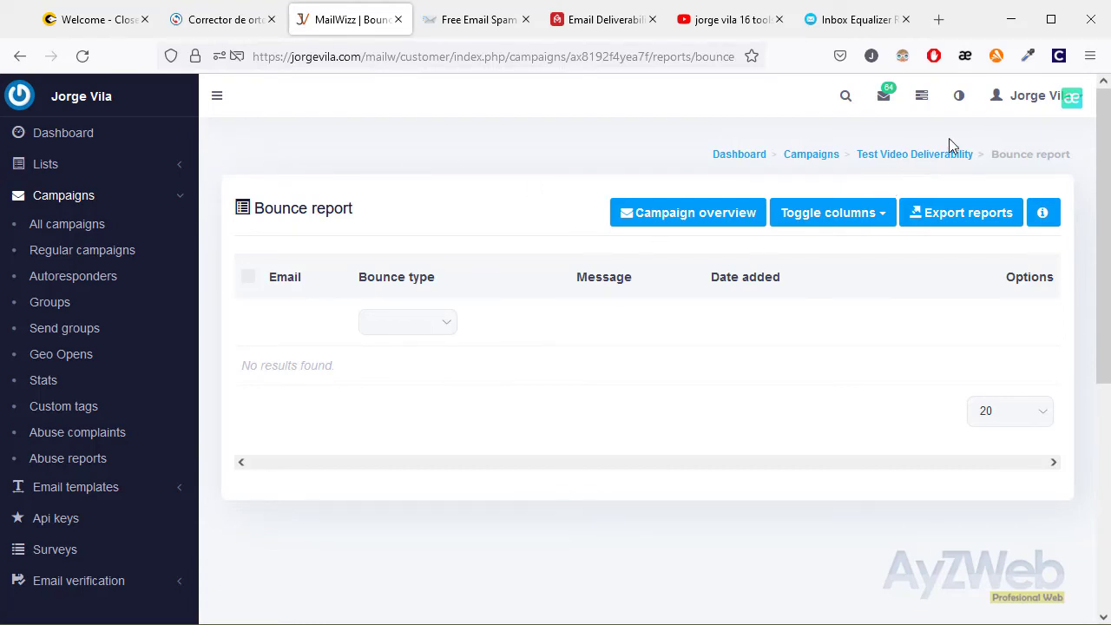
key(alt+Tab)
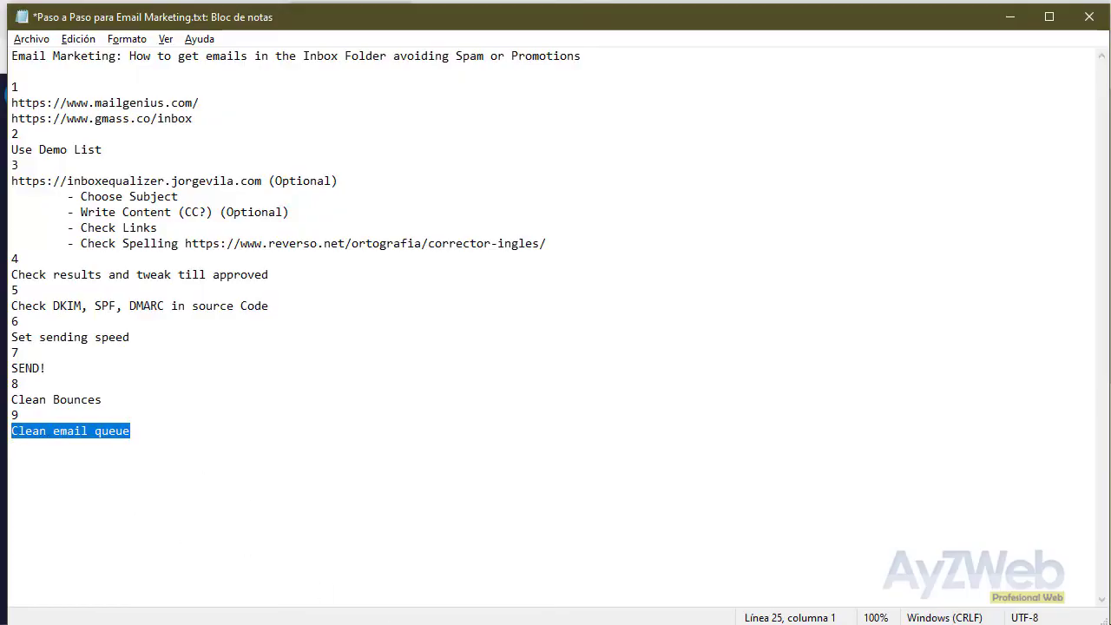
key(alt+Tab)
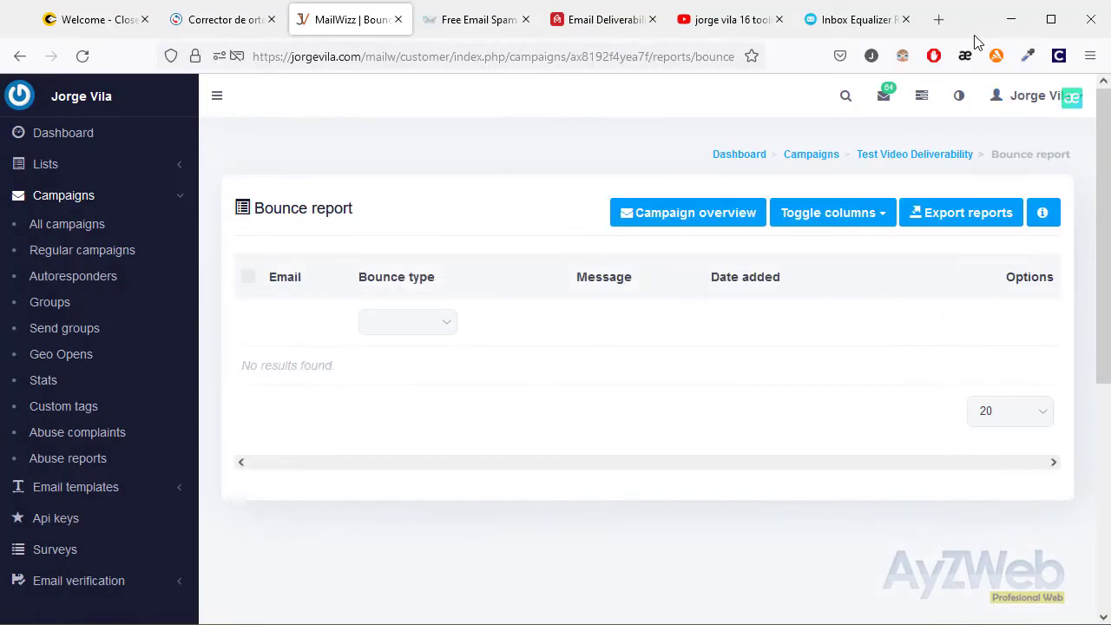